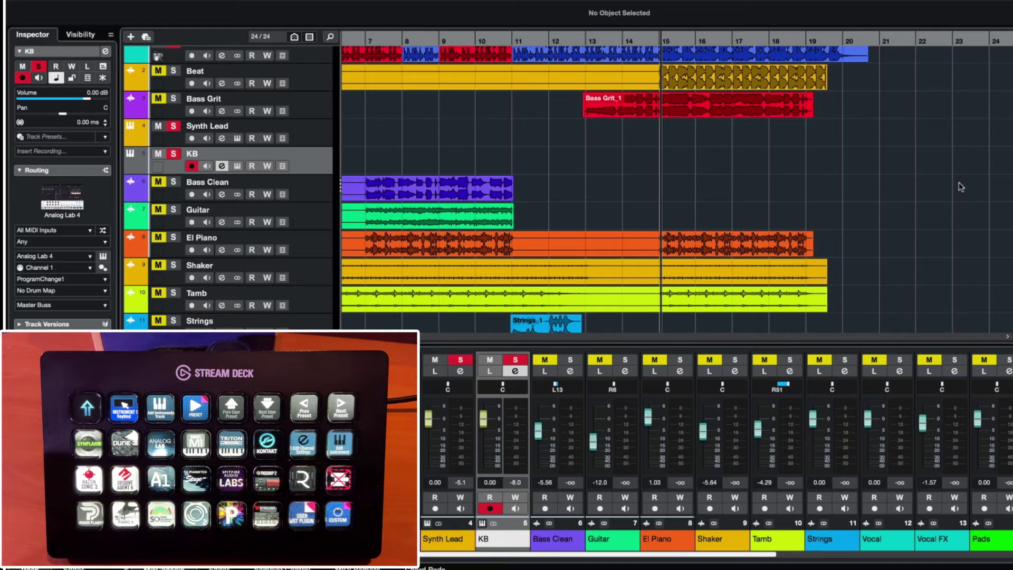
Add an instrument track that uses the Halion Sonic instrument
{"action": "key", "text": "t"}
{"action": "key", "text": "Return"}
{"action": "type", "text": "Halion Sonic"}
{"action": "key", "text": "Return"}
{"action": "key", "text": "Return"}
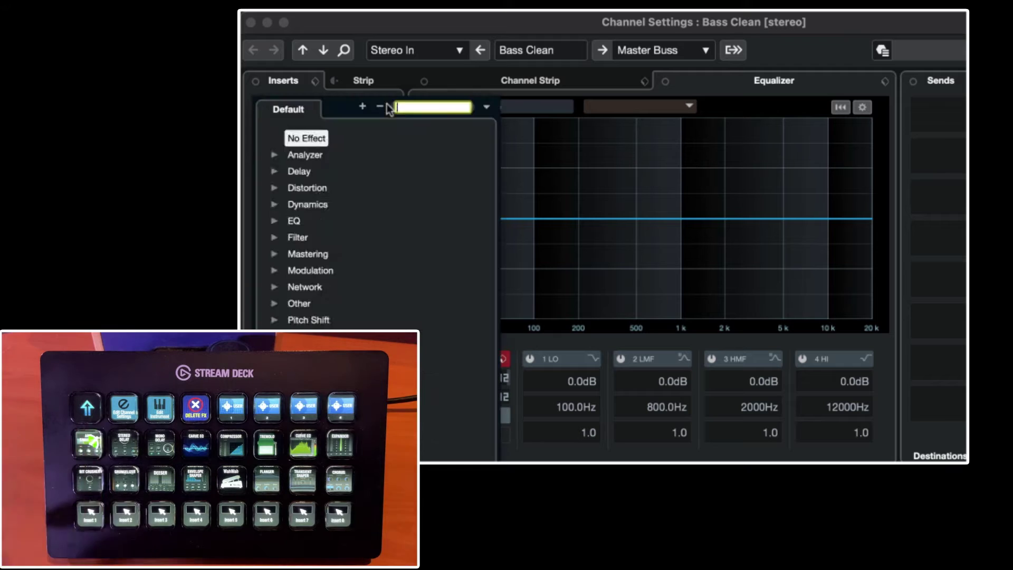
Load AmpSimulator into the Bass Clean channel's first insert and open the effect list of the second insert
{"action": "key", "text": "ctrl+2"}
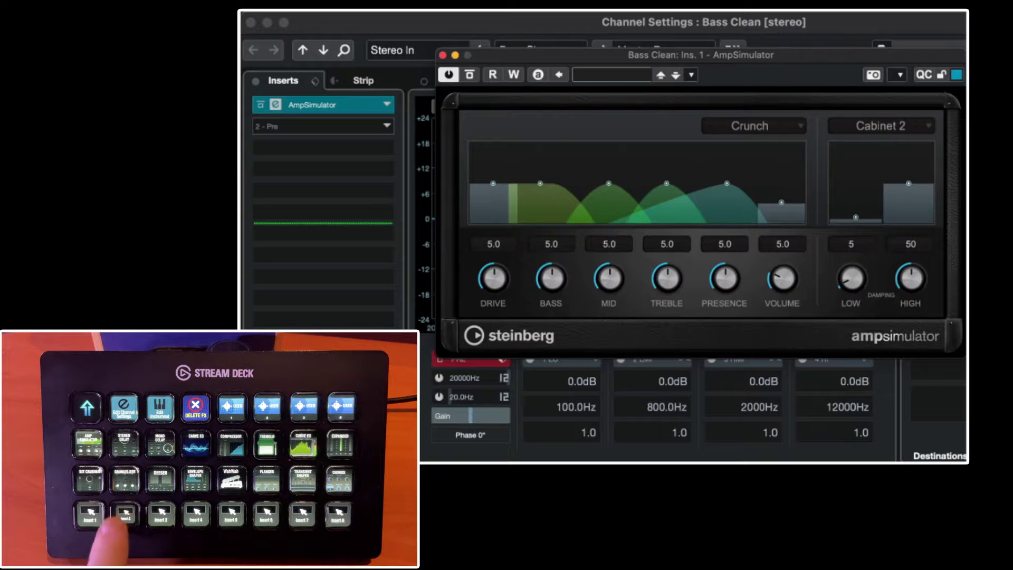
{"action": "left_click", "coordinate": [387, 127]}
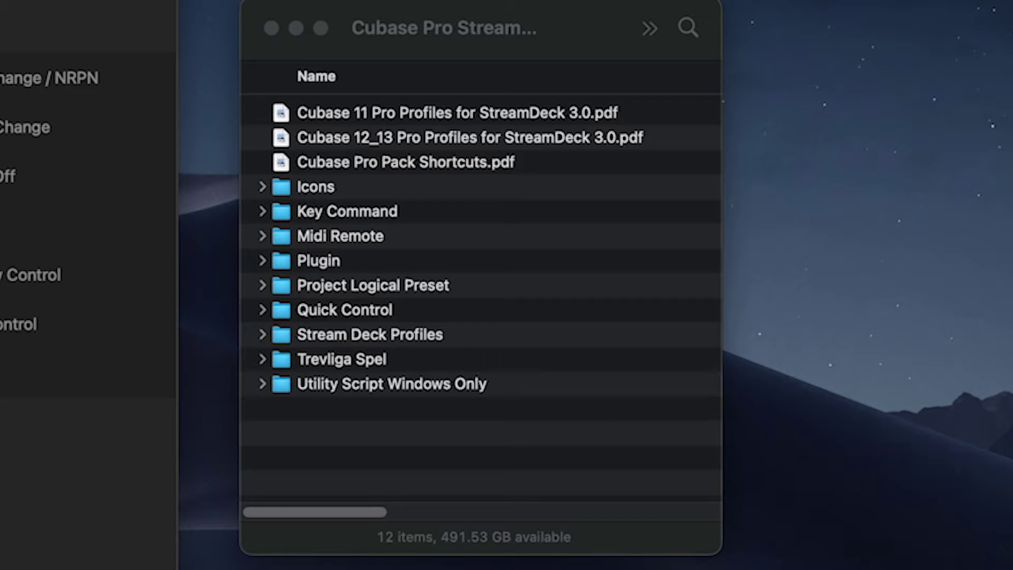
Open the Plugin folder of the Cubase Pro Stream Deck package in Finder and widen its Name column
{"action": "double_click", "coordinate": [280, 262]}
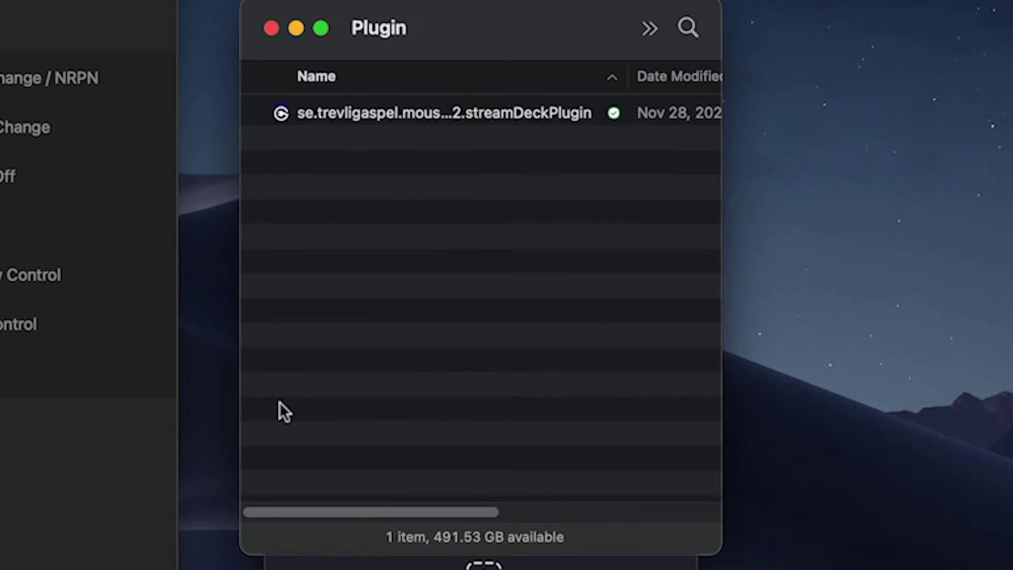
{"action": "left_click_drag", "start_coordinate": [629, 75], "coordinate": [753, 79]}
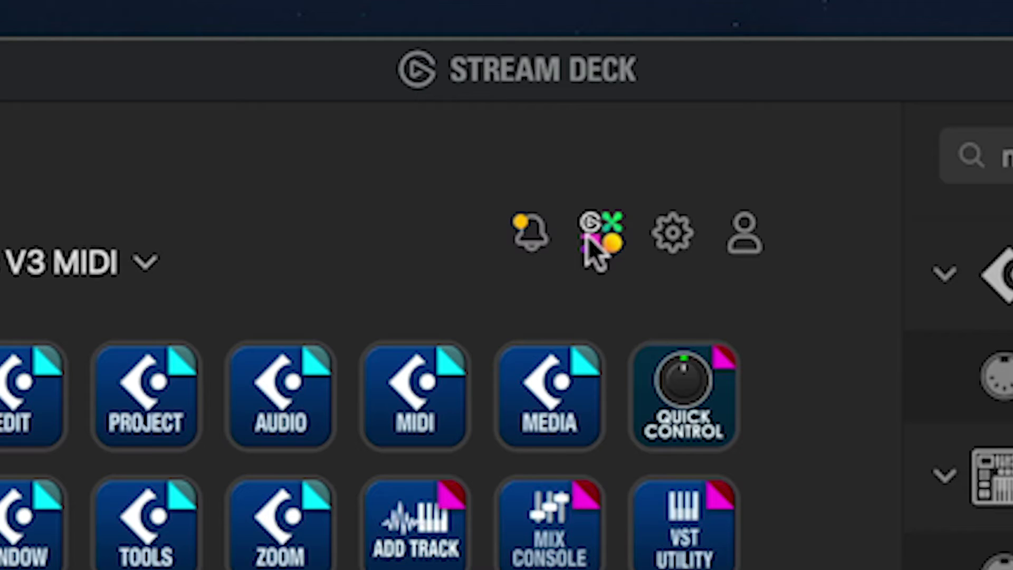
Search the Elgato Marketplace for "midi" from Stream Deck and open the Midi plugin by Trevliga Spel
{"action": "left_click", "coordinate": [587, 237]}
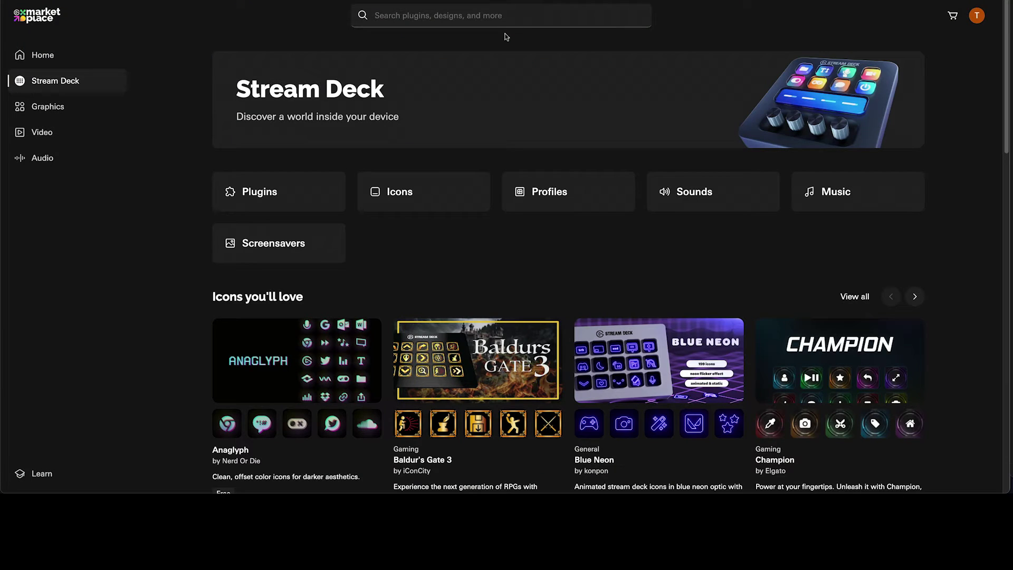
{"action": "left_click", "coordinate": [431, 15]}
{"action": "type", "text": "midi"}
{"action": "key", "text": "Return"}
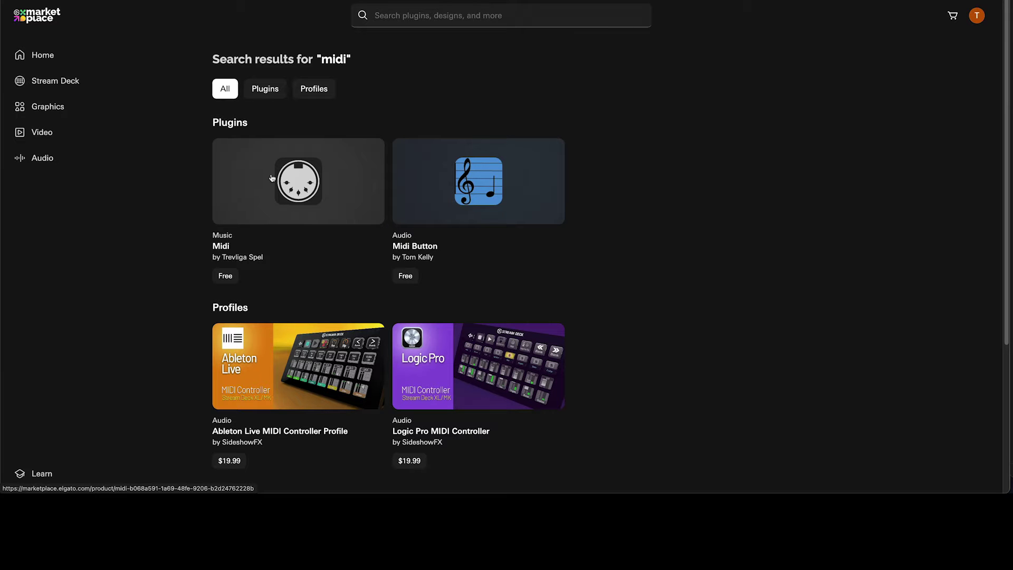
{"action": "left_click", "coordinate": [321, 167]}
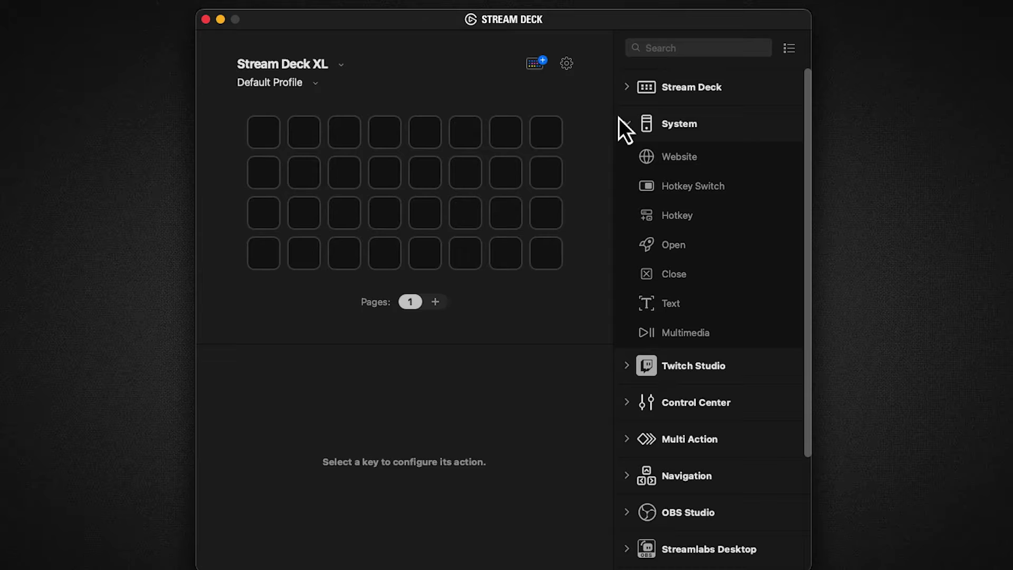
Search the Stream Deck Store for "midi" and install the Midi plugin by Trevliga Spel
{"action": "left_click", "coordinate": [527, 70]}
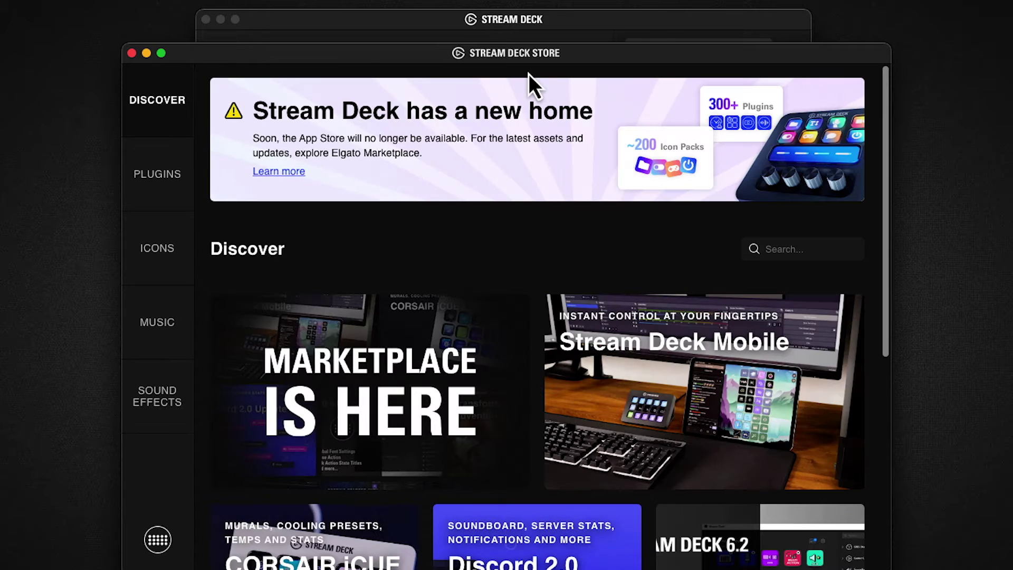
{"action": "left_click", "coordinate": [788, 250]}
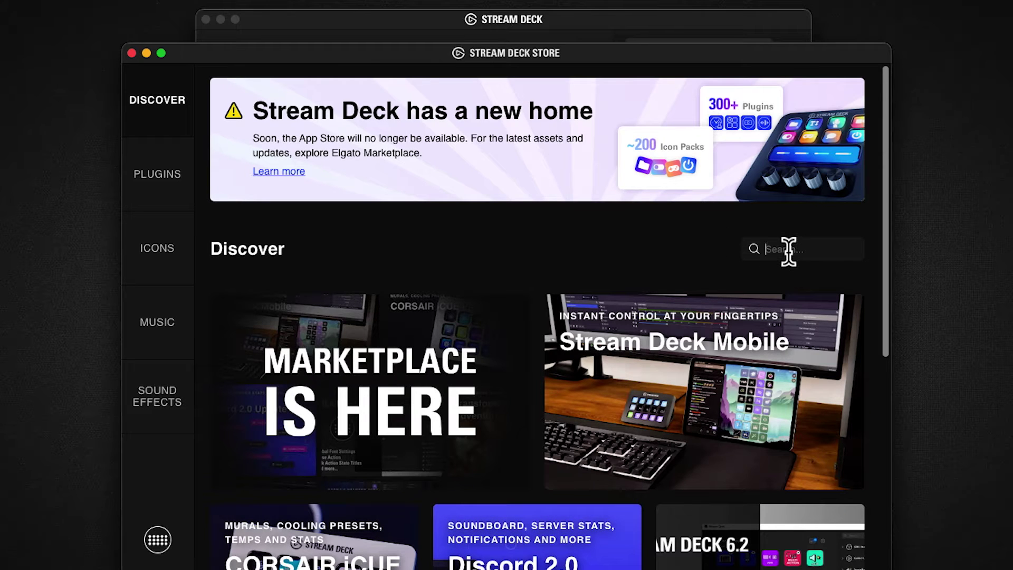
{"action": "type", "text": "midi"}
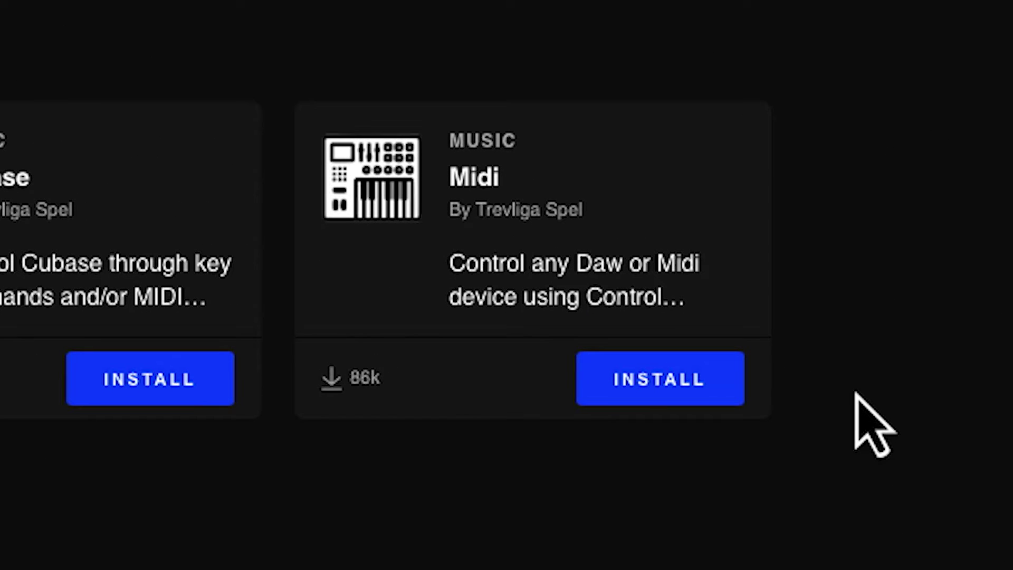
{"action": "left_click", "coordinate": [631, 398]}
{"action": "left_click", "coordinate": [669, 418]}
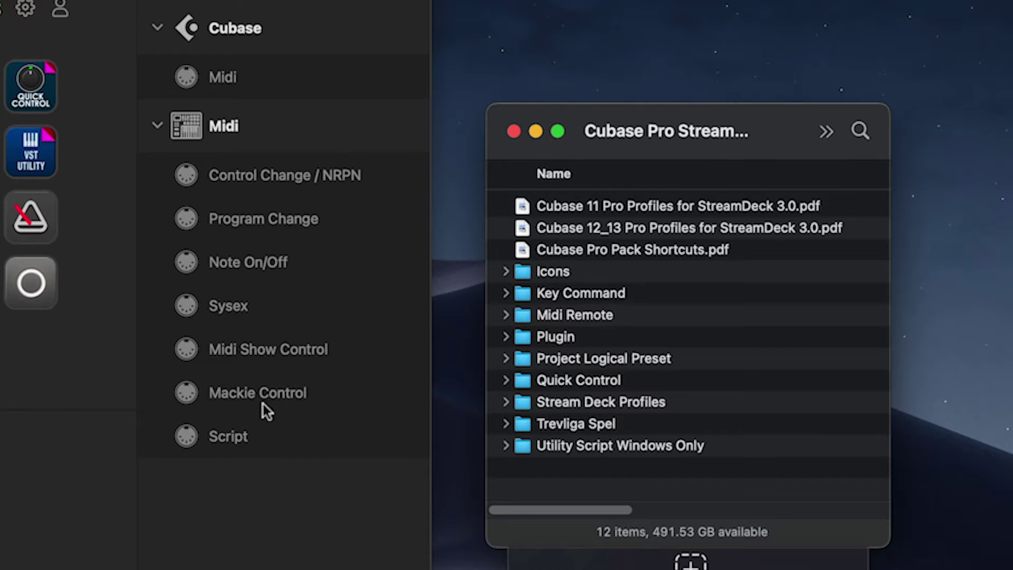
Check the installed version of the Midi plugin in Stream Deck's action list
{"action": "left_click", "coordinate": [258, 182]}
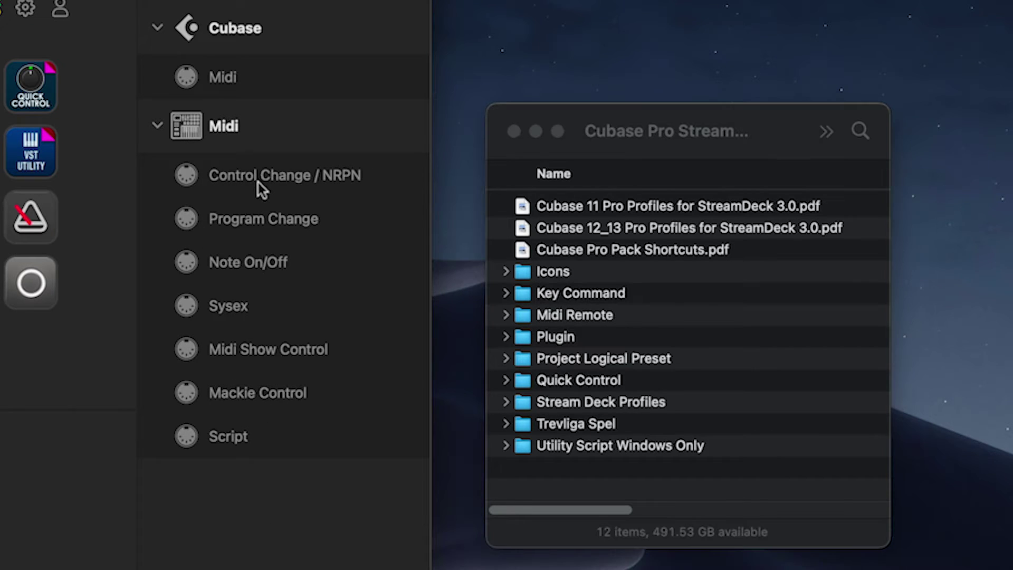
{"action": "right_click", "coordinate": [328, 167]}
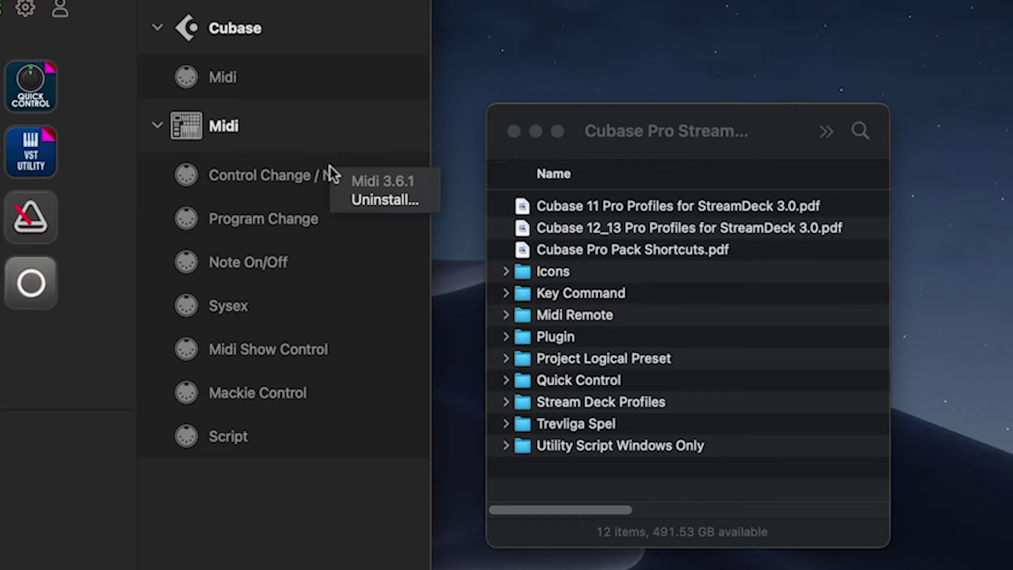
{"action": "left_click", "coordinate": [383, 195]}
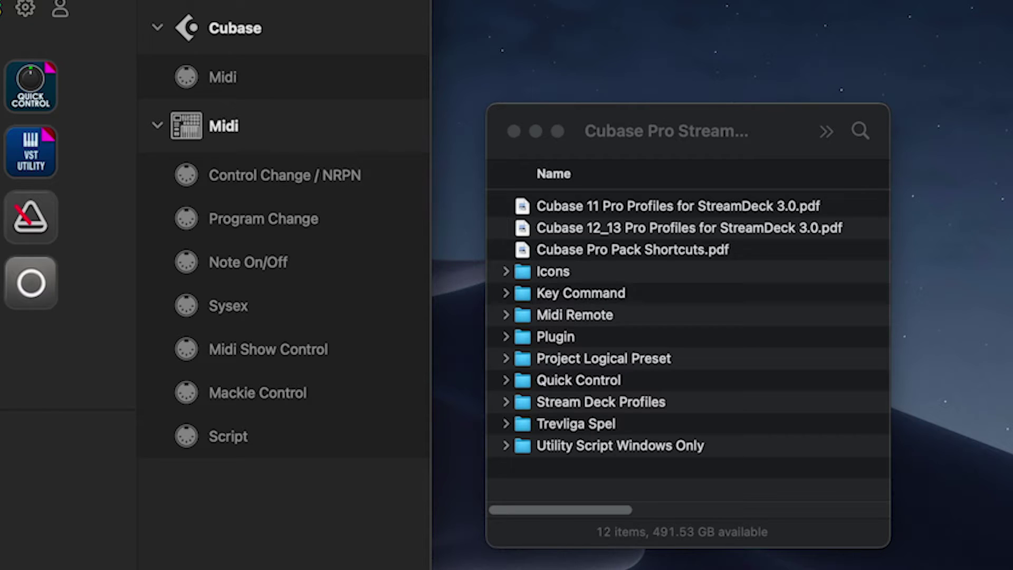
Switch to Cubase, open the Project Logical Editor setup and show its user presets location in Finder
{"action": "mouse_move", "coordinate": [528, 567]}
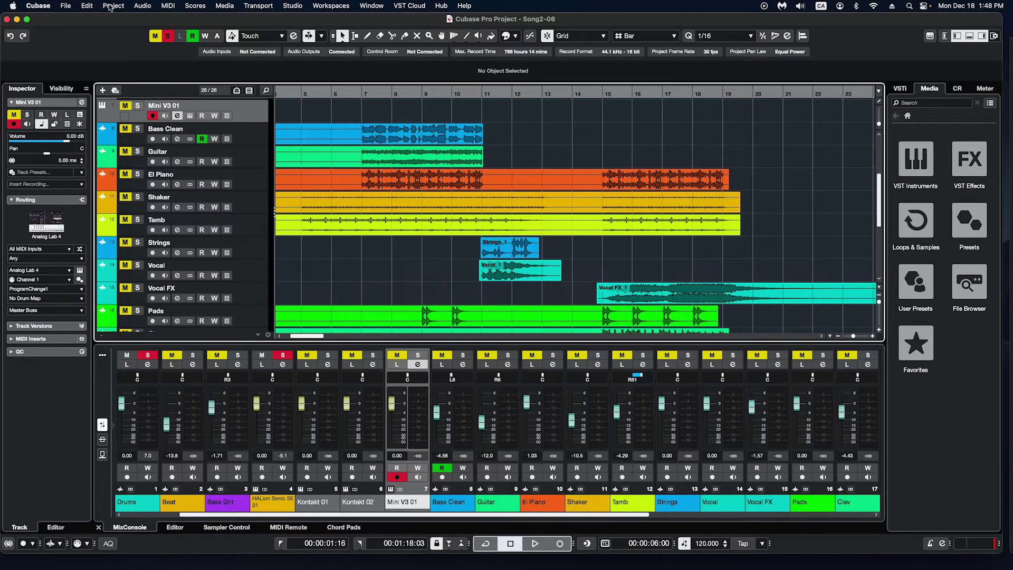
{"action": "left_click", "coordinate": [112, 6]}
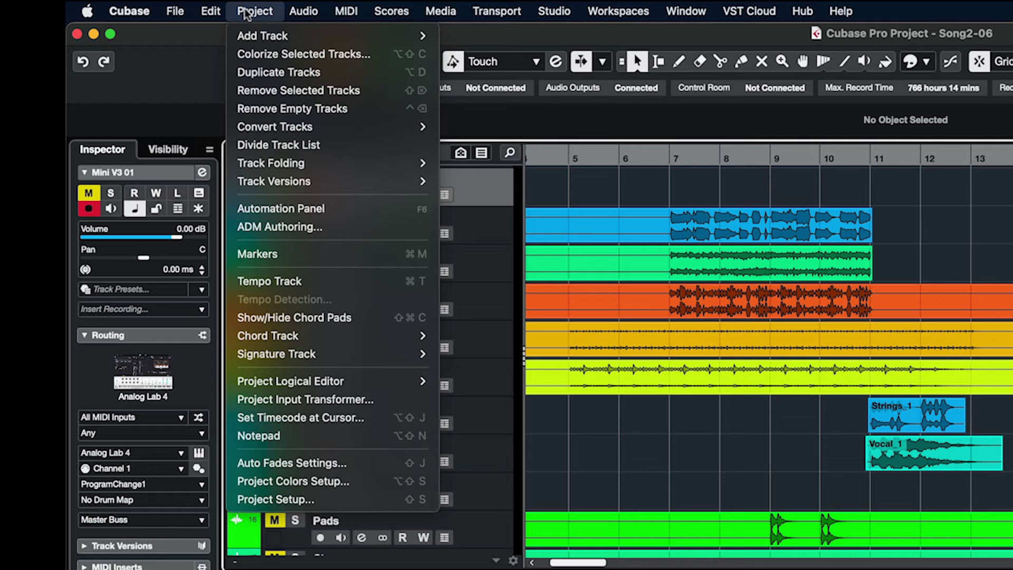
{"action": "mouse_move", "coordinate": [273, 378]}
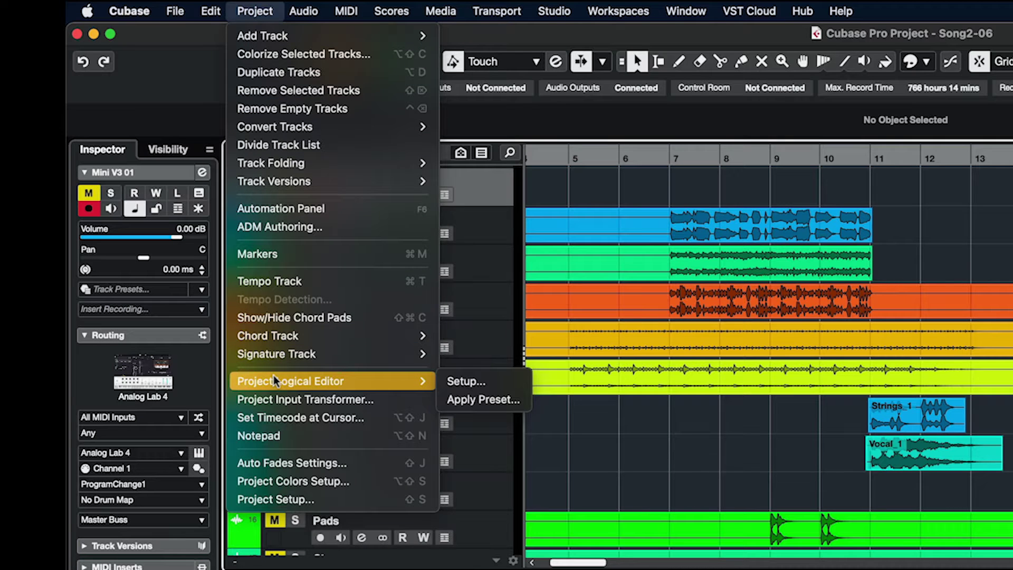
{"action": "left_click", "coordinate": [491, 386]}
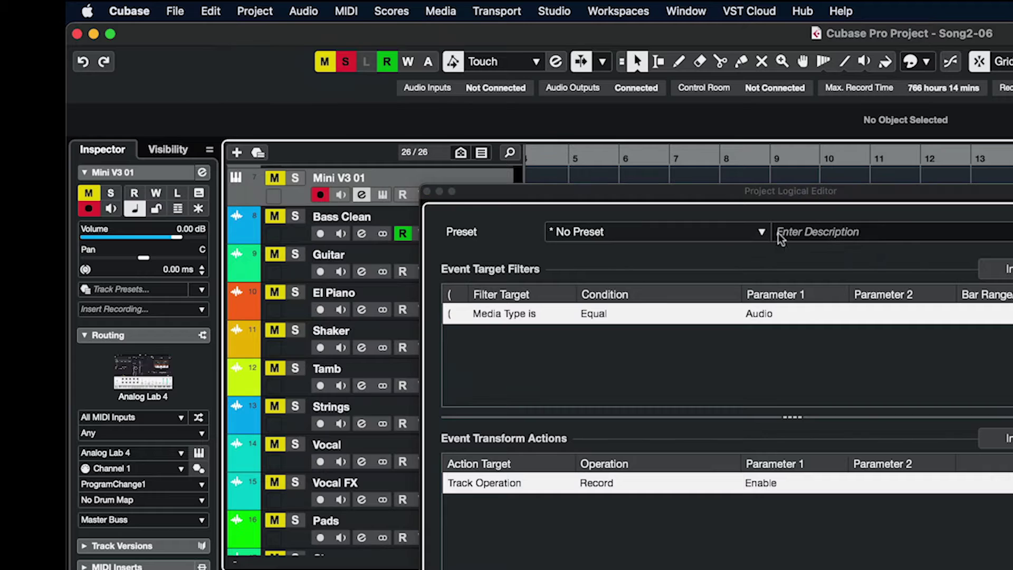
{"action": "left_click", "coordinate": [762, 232]}
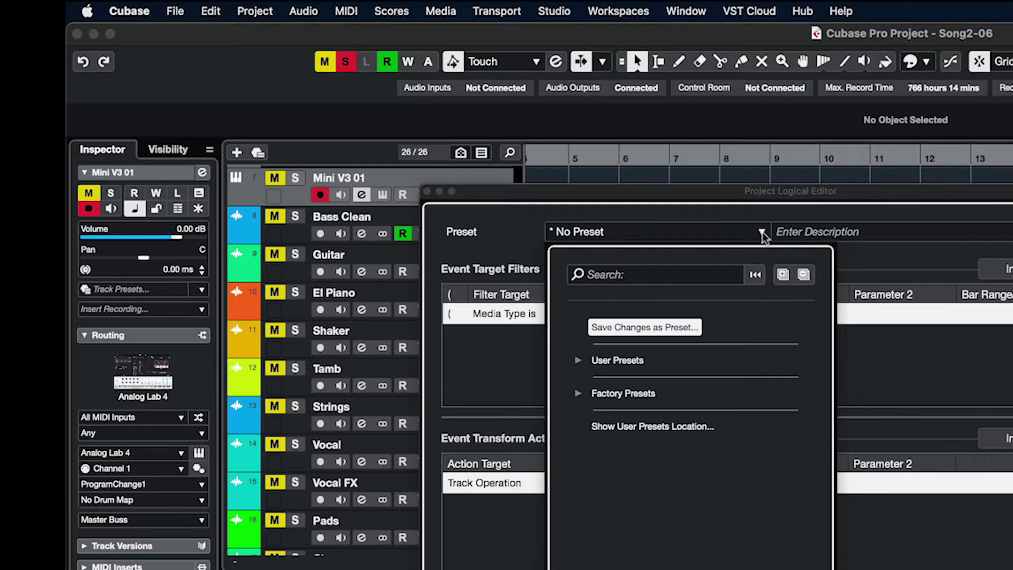
{"action": "left_click", "coordinate": [663, 427]}
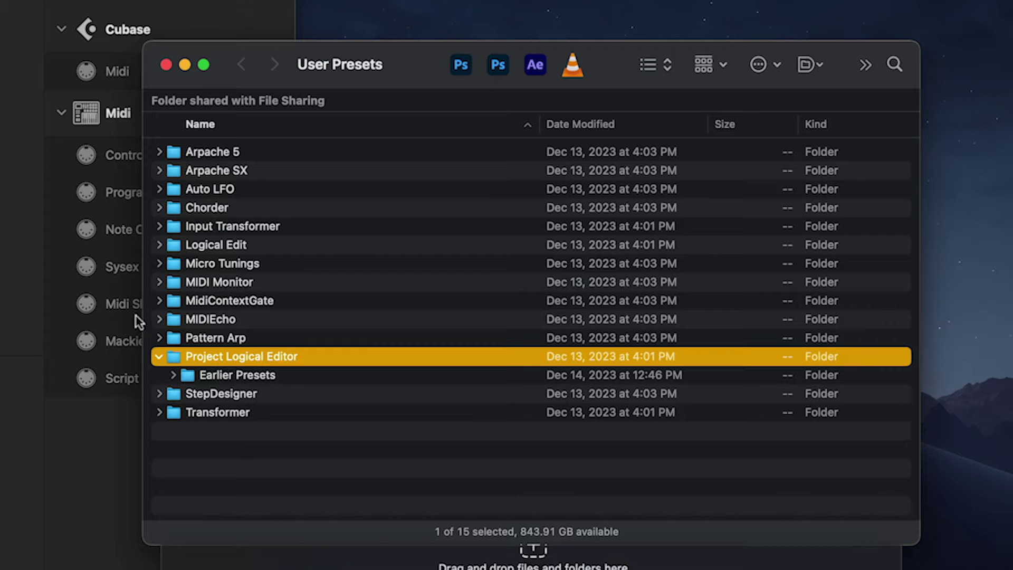
Move the User Presets window clear of the Stream Deck package folder, expand Project Logical Preset and select its Colorize folder
{"action": "left_click_drag", "start_coordinate": [420, 63], "coordinate": [648, 409]}
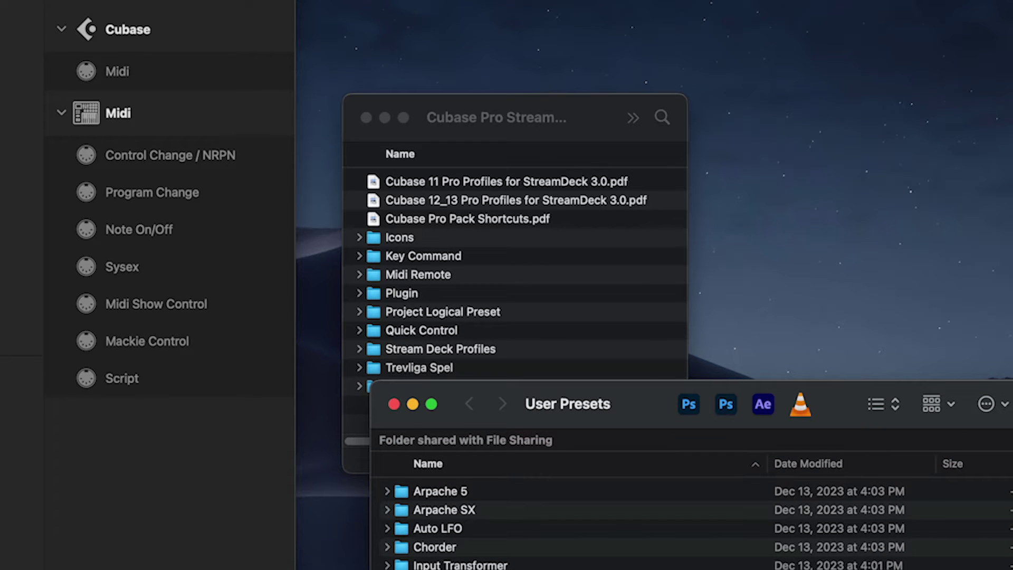
{"action": "left_click_drag", "start_coordinate": [628, 425], "coordinate": [654, 477]}
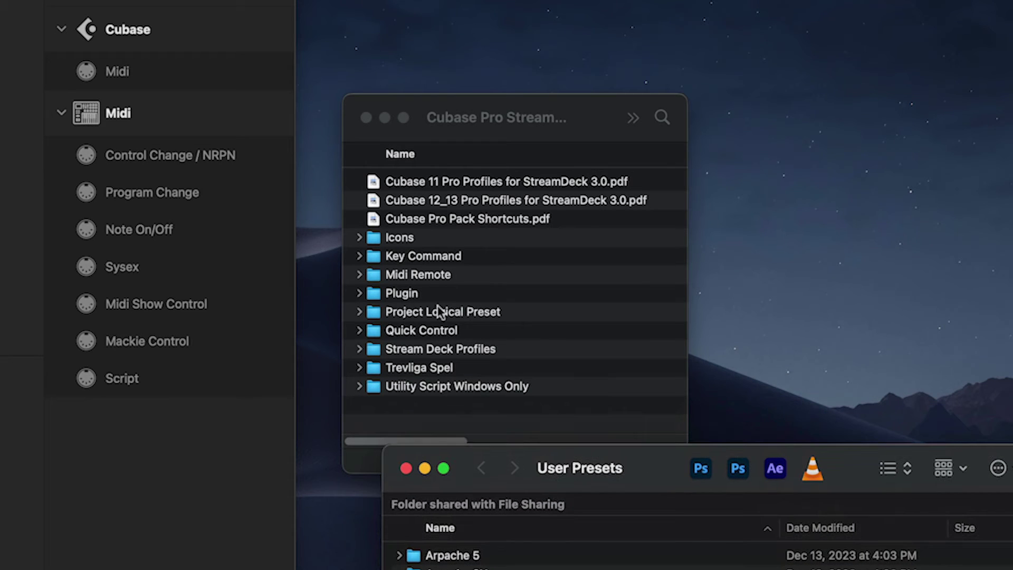
{"action": "left_click", "coordinate": [360, 312]}
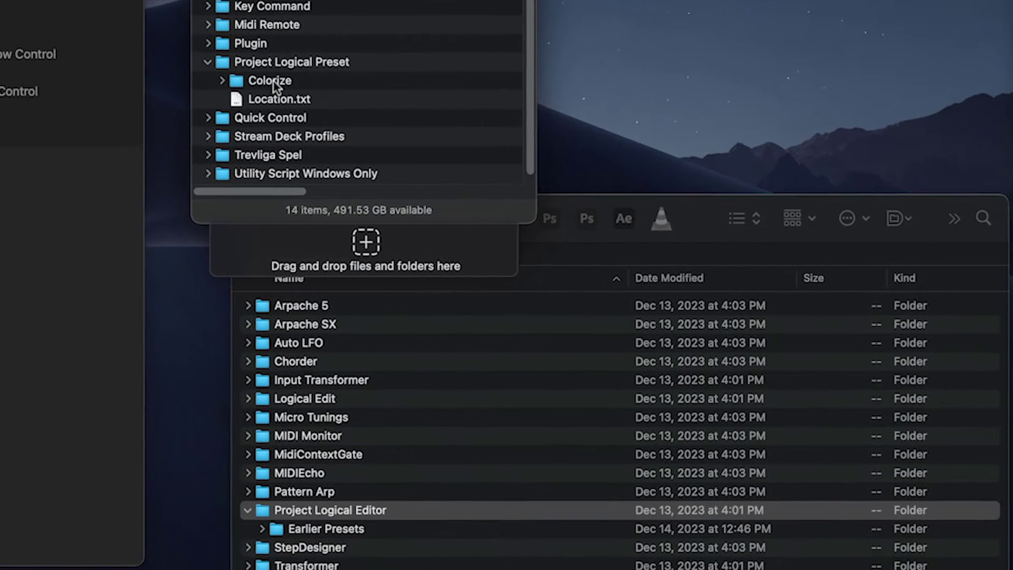
{"action": "left_click", "coordinate": [426, 336]}
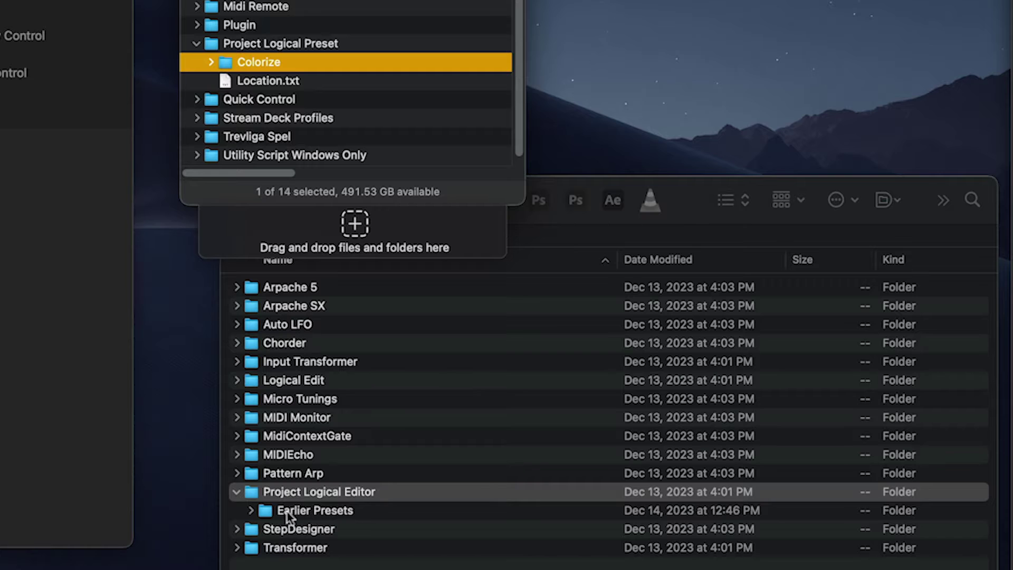
Examine the contents of Earlier Presets inside the Project Logical Editor folder, and close the User Presets window
{"action": "left_click", "coordinate": [250, 509]}
{"action": "scroll", "coordinate": [424, 454], "scroll_direction": "down", "scroll_amount": 4}
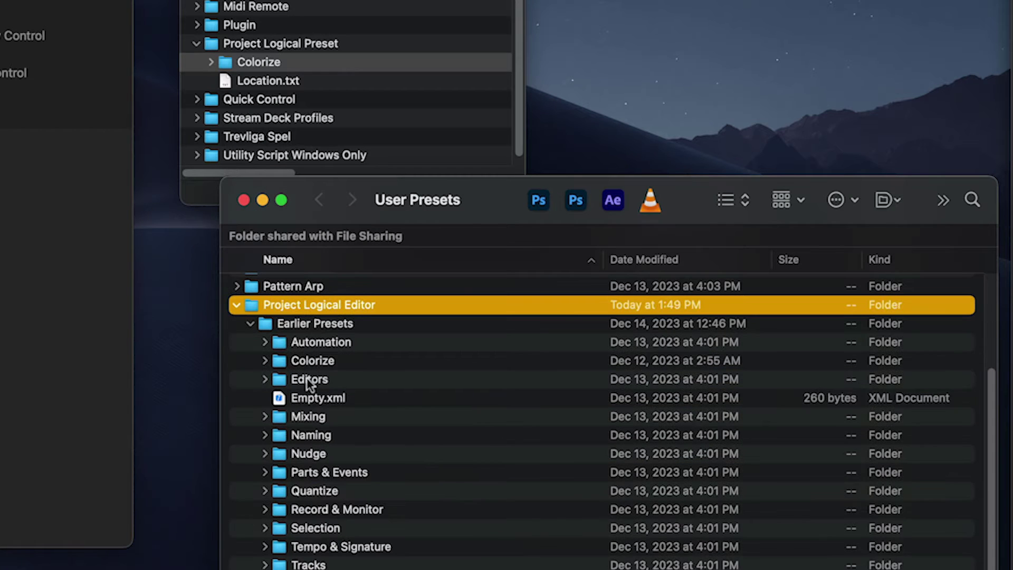
{"action": "left_click", "coordinate": [252, 323]}
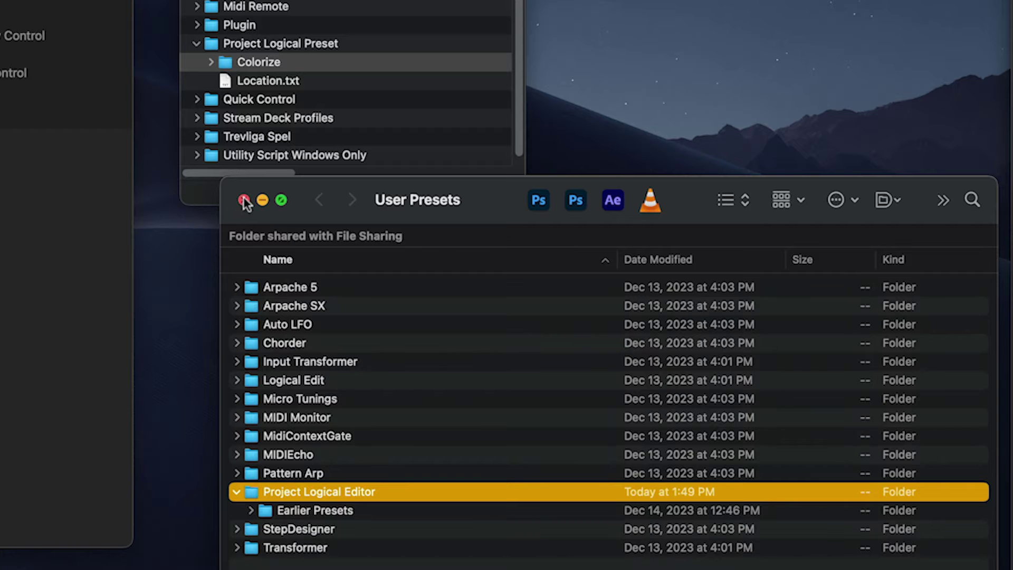
{"action": "left_click", "coordinate": [244, 201]}
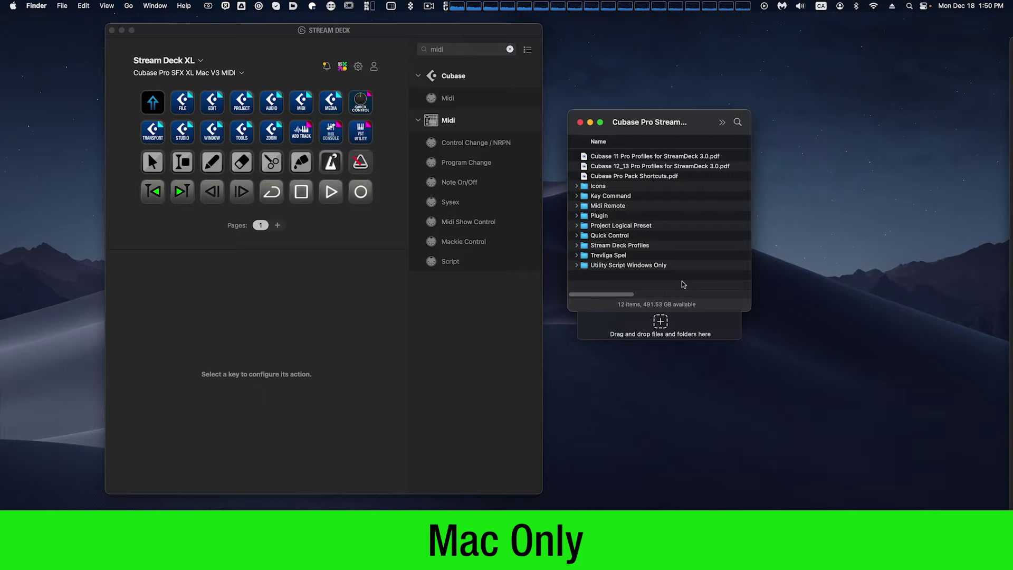
Open the Mac's Audio MIDI Setup and show the MIDI Studio window
{"action": "key", "text": "super+space"}
{"action": "type", "text": "audi"}
{"action": "key", "text": "Return"}
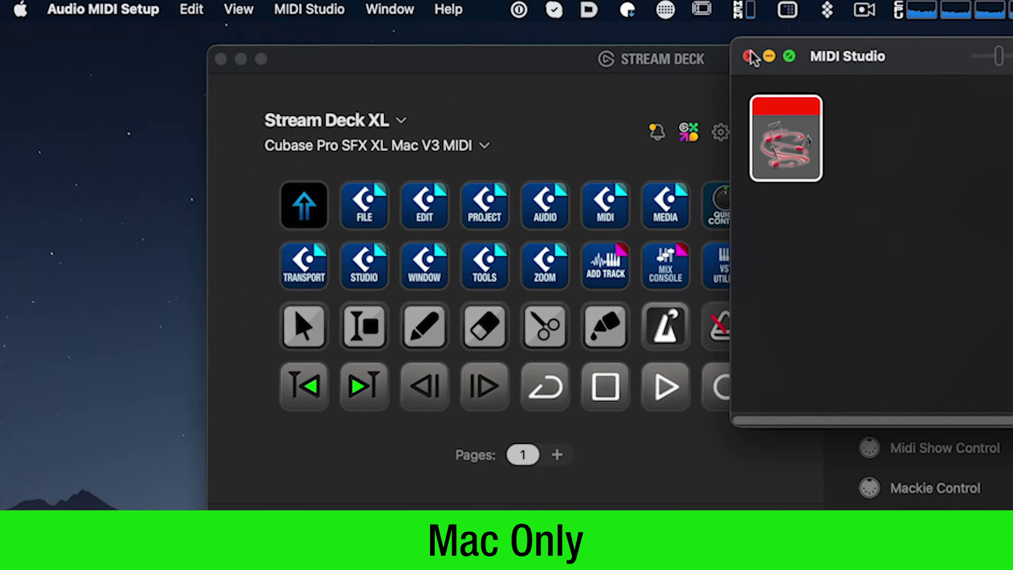
{"action": "left_click", "coordinate": [750, 54]}
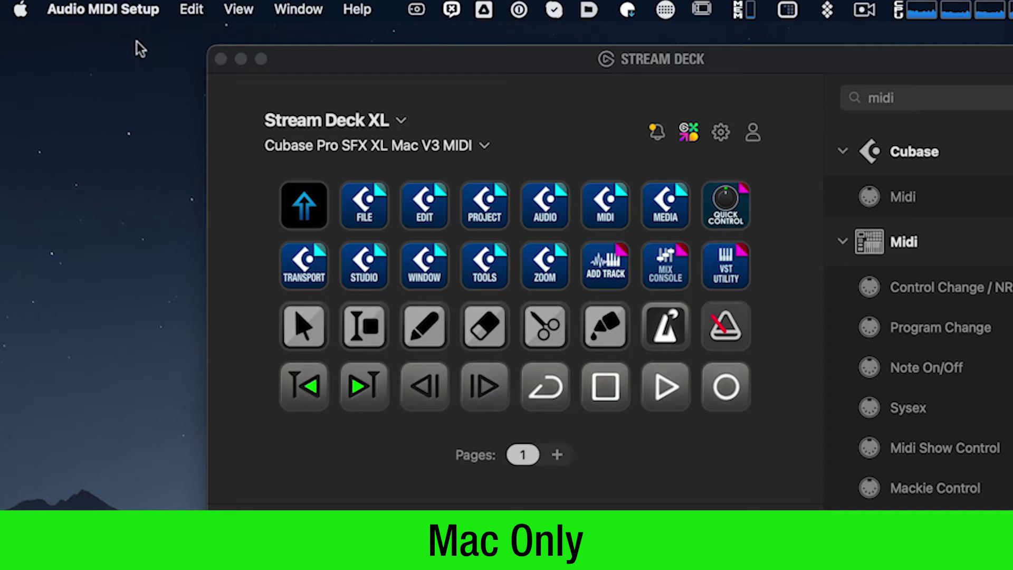
{"action": "left_click", "coordinate": [295, 9]}
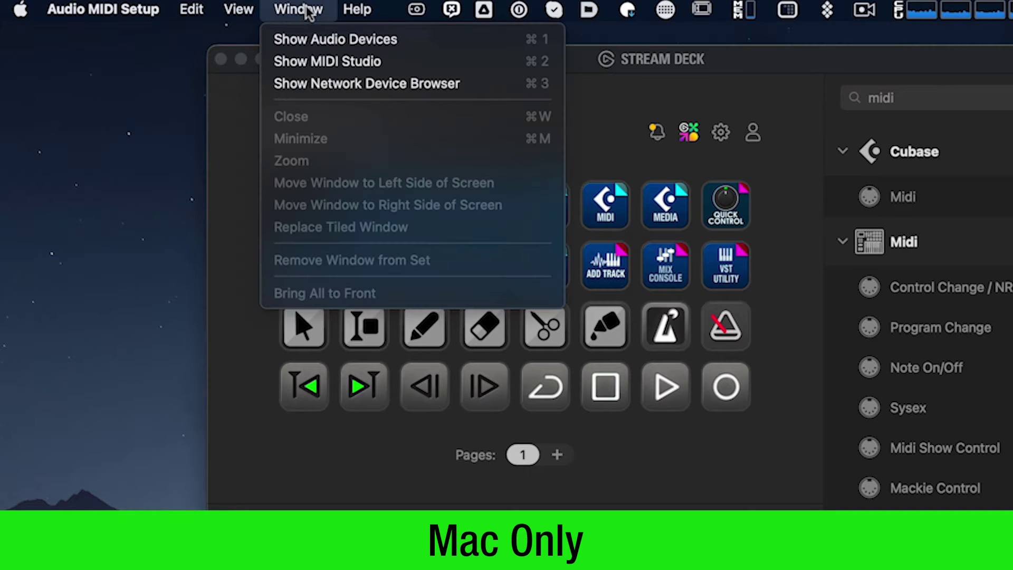
{"action": "left_click", "coordinate": [332, 62]}
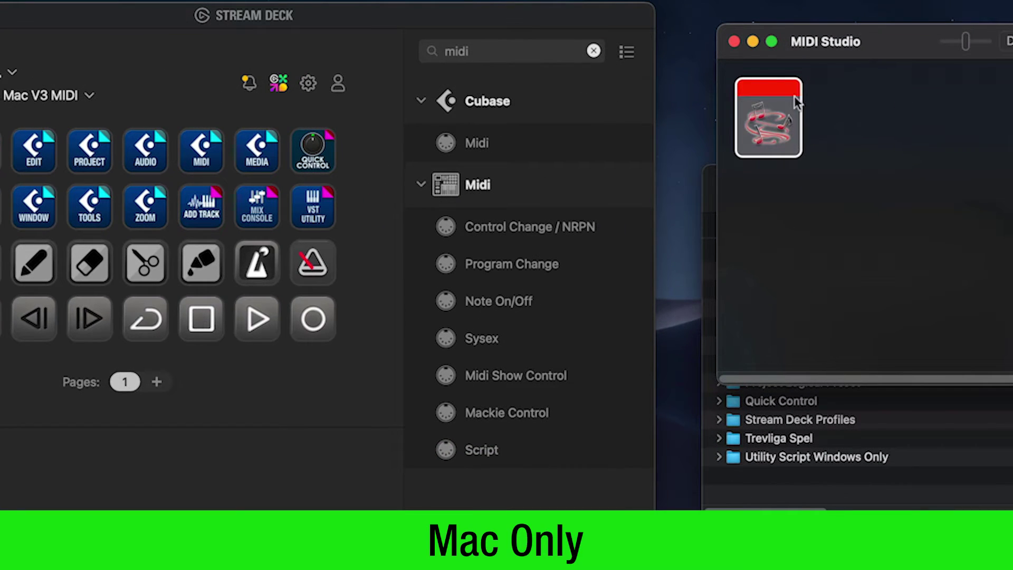
Open the IAC Driver's properties in MIDI Studio and make sure Device is online is enabled
{"action": "double_click", "coordinate": [762, 84]}
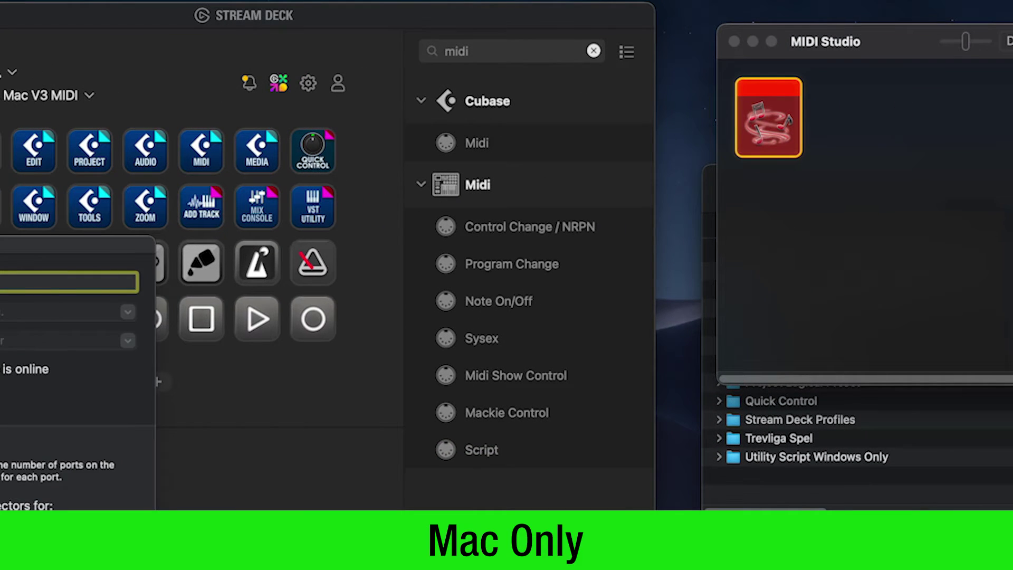
{"action": "left_click_drag", "start_coordinate": [39, 248], "coordinate": [378, 96]}
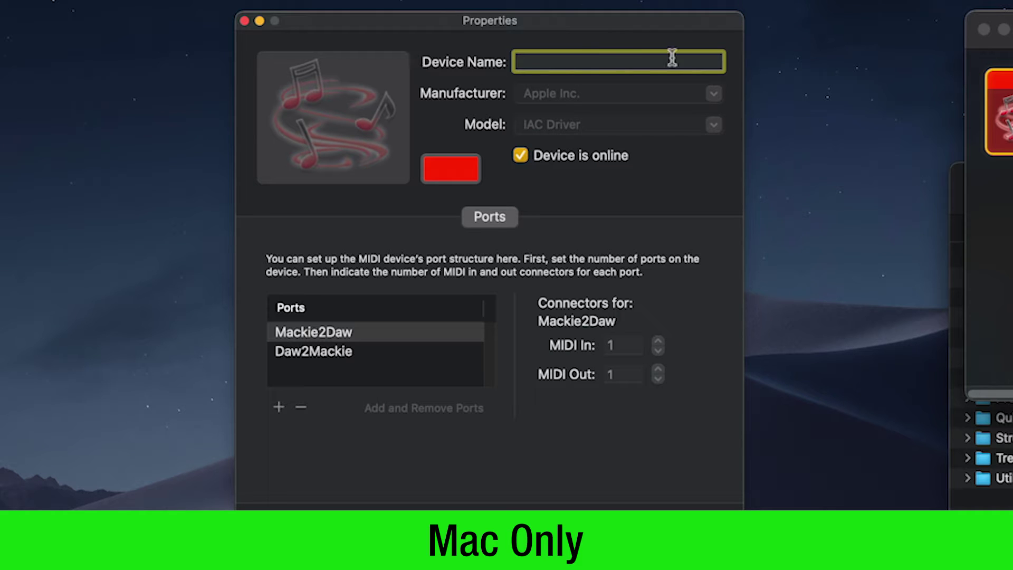
{"action": "left_click", "coordinate": [520, 156]}
{"action": "left_click", "coordinate": [533, 158]}
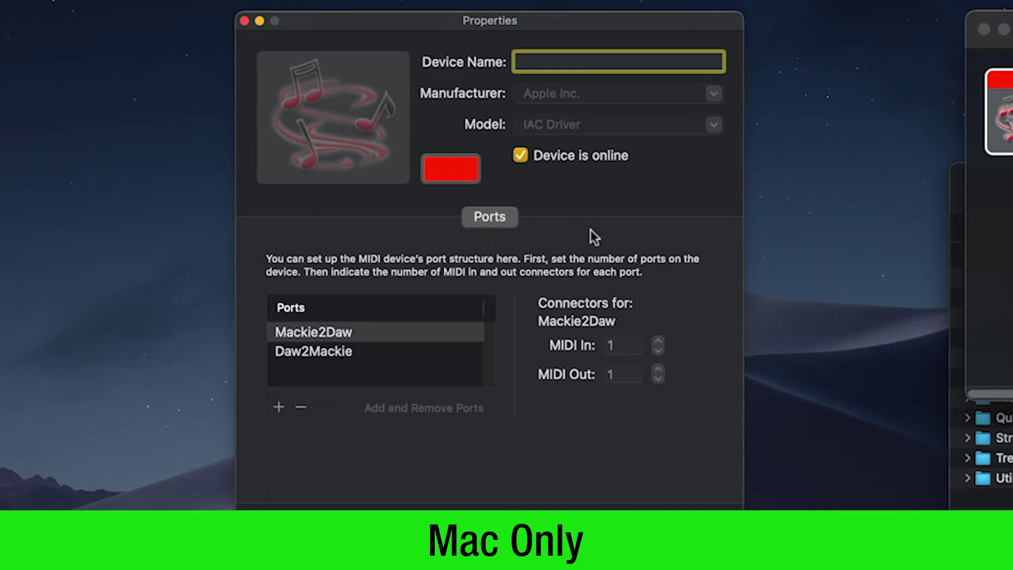
Add a port to the IAC Driver and name it MidiKeys_IN
{"action": "left_click", "coordinate": [279, 407]}
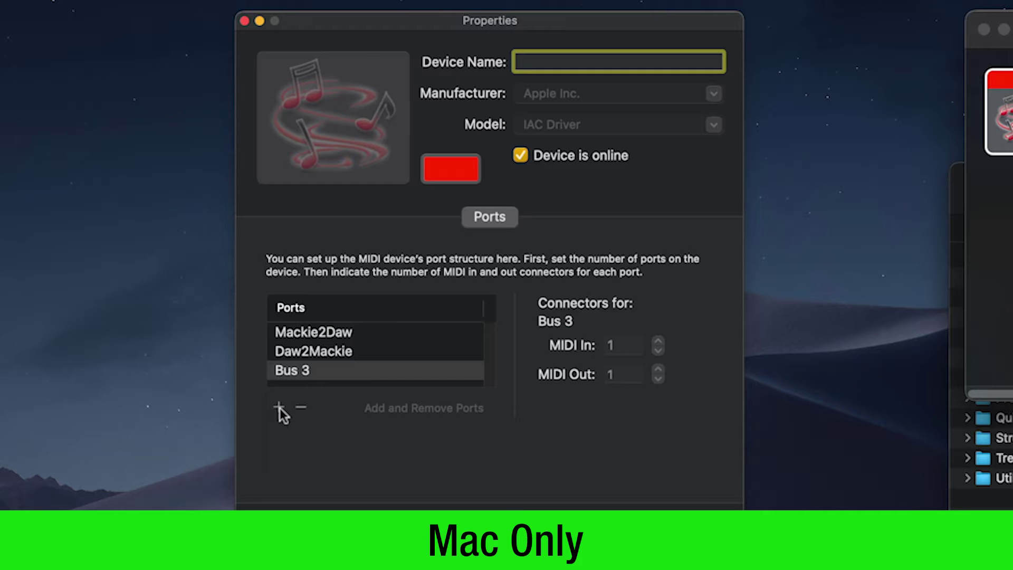
{"action": "left_click", "coordinate": [324, 369]}
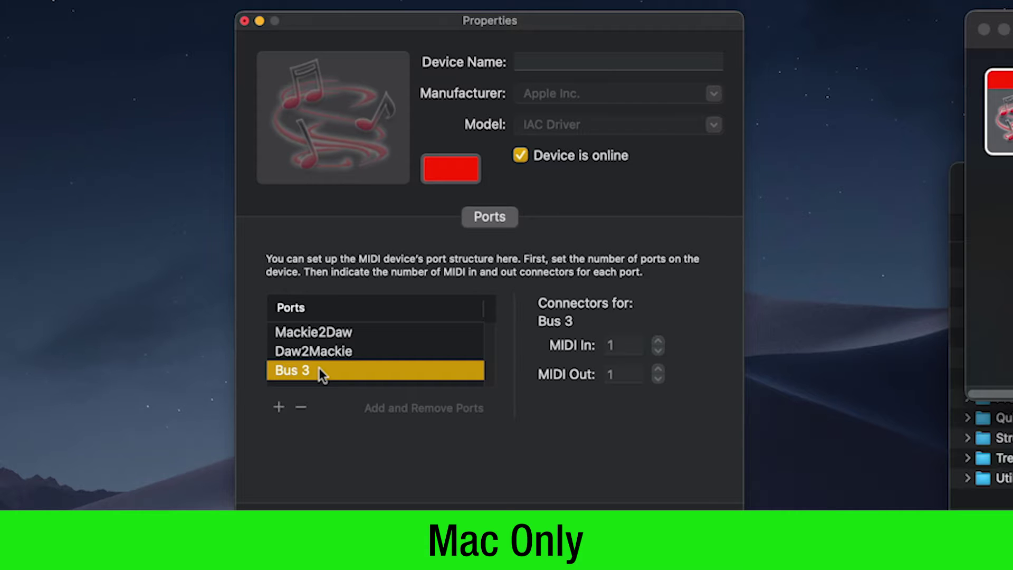
{"action": "left_click", "coordinate": [318, 368]}
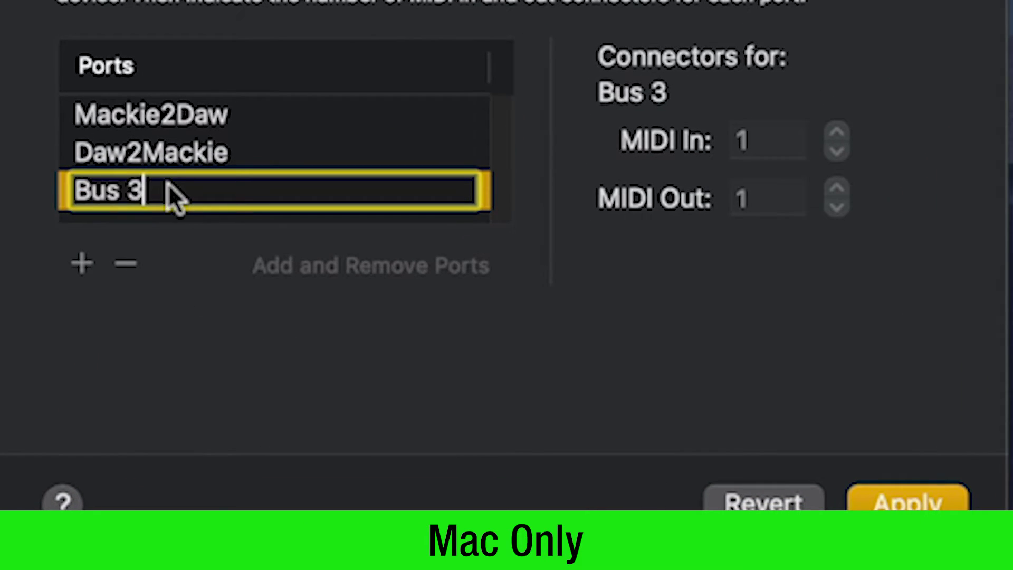
{"action": "left_click_drag", "start_coordinate": [169, 184], "coordinate": [56, 180]}
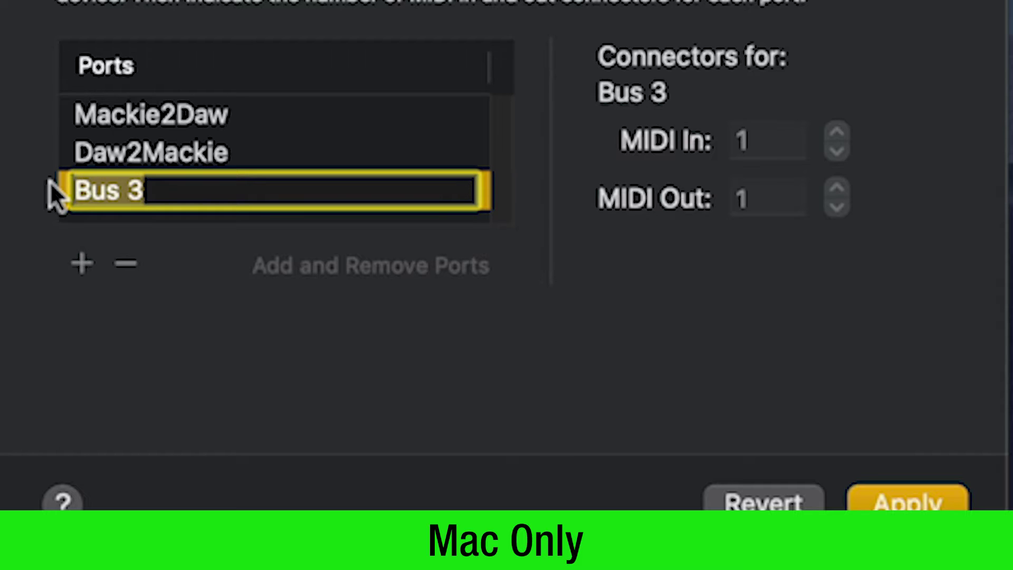
{"action": "type", "text": "Mi"}
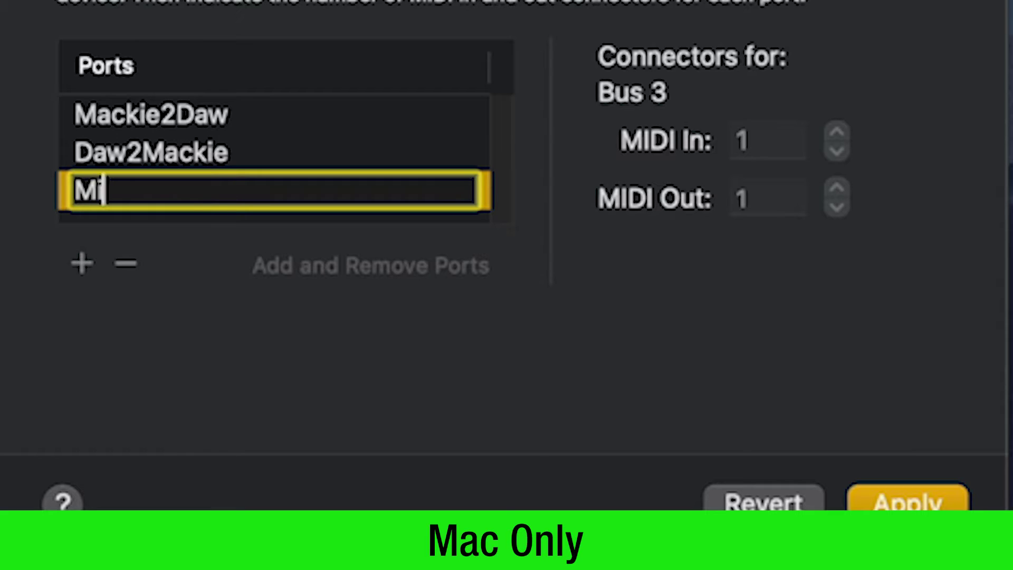
{"action": "type", "text": "diKeys_"}
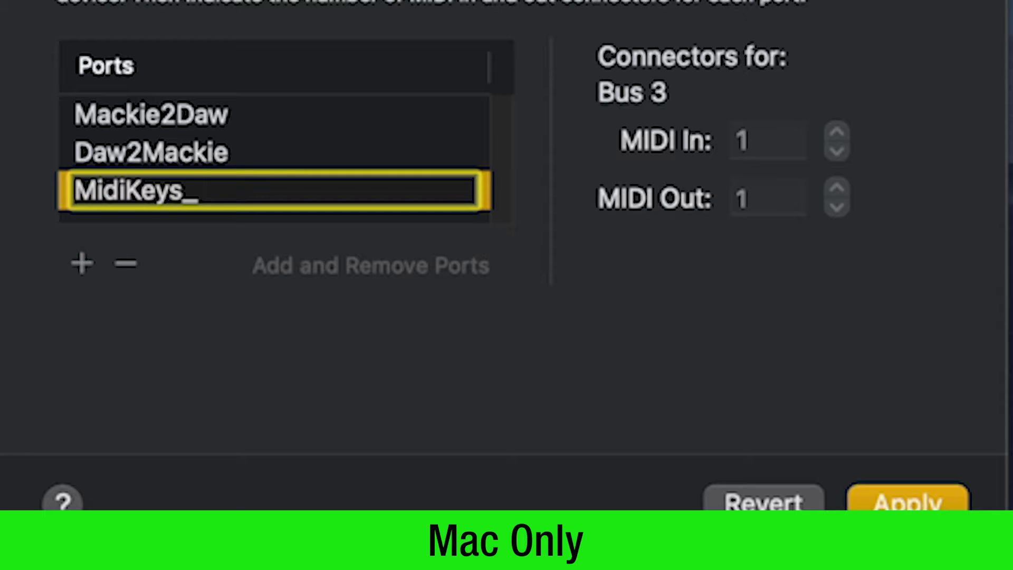
{"action": "type", "text": "IN"}
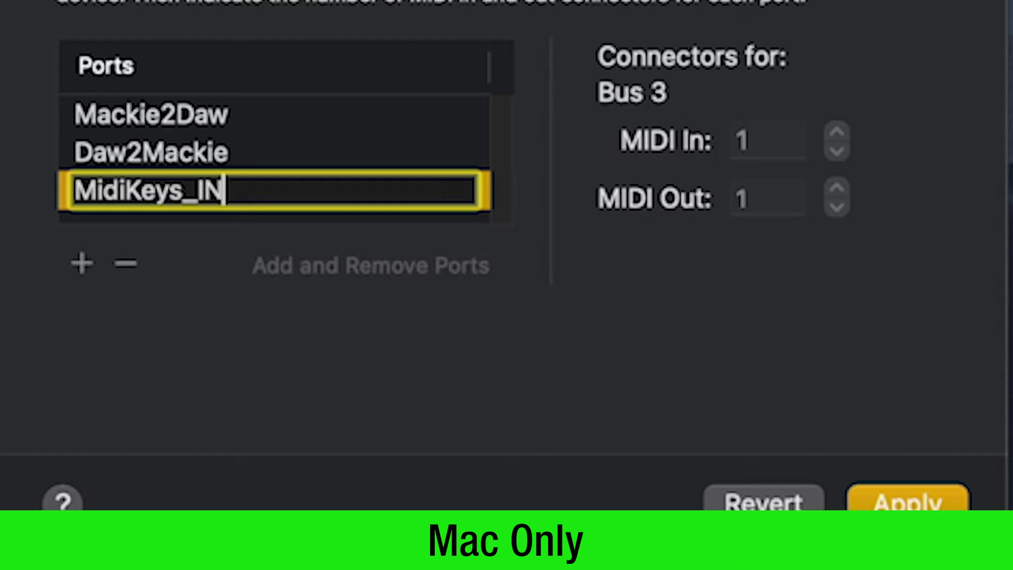
Add another IAC Driver port and name it MidiKeys_OUT
{"action": "left_click", "coordinate": [81, 259]}
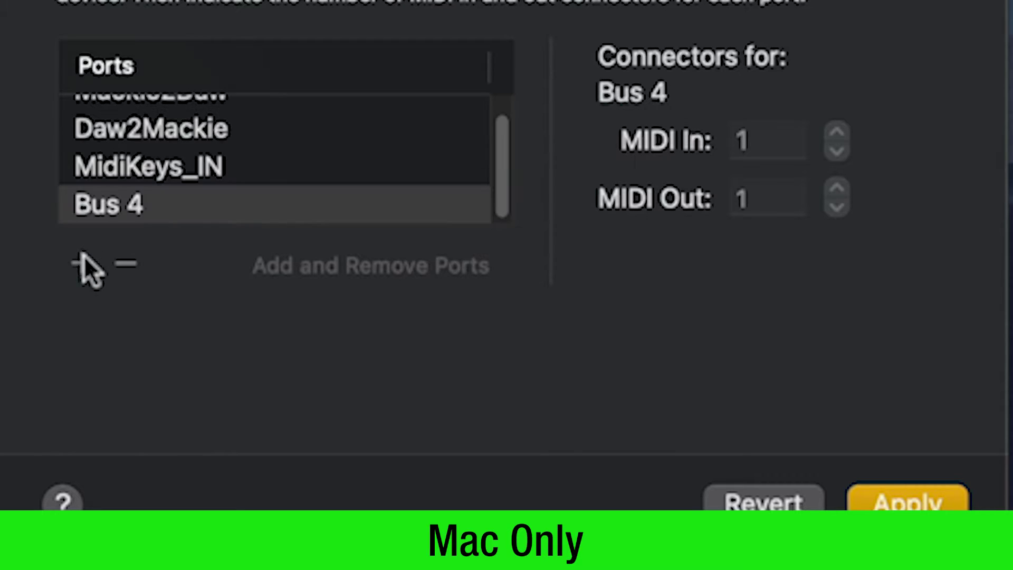
{"action": "left_click", "coordinate": [163, 205]}
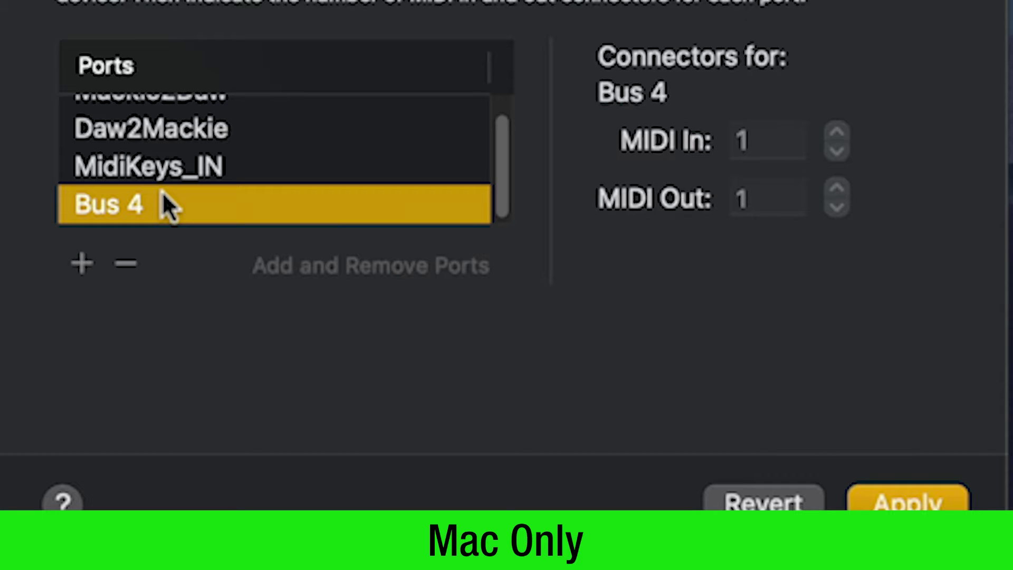
{"action": "left_click", "coordinate": [129, 202]}
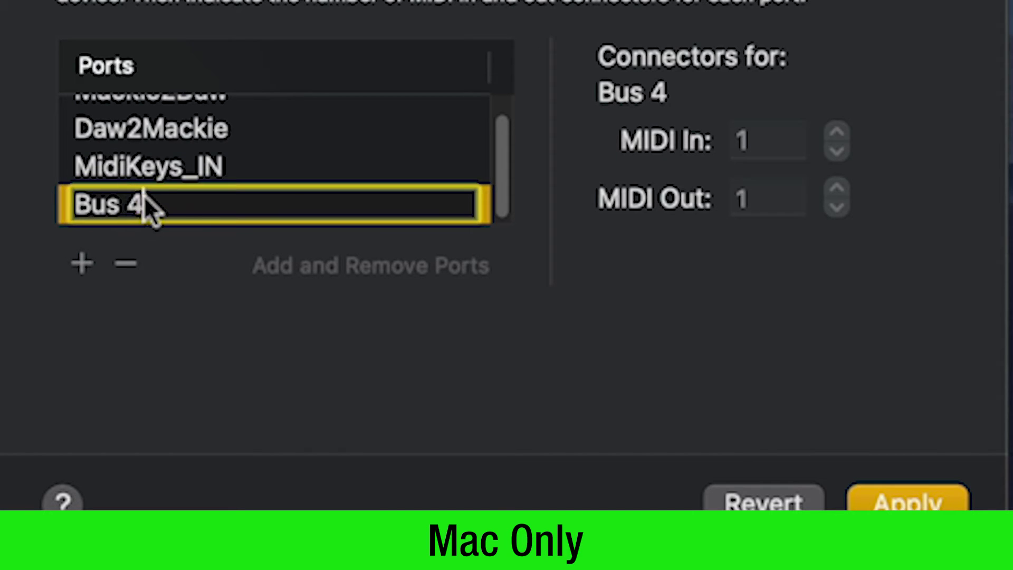
{"action": "key", "text": "super+a"}
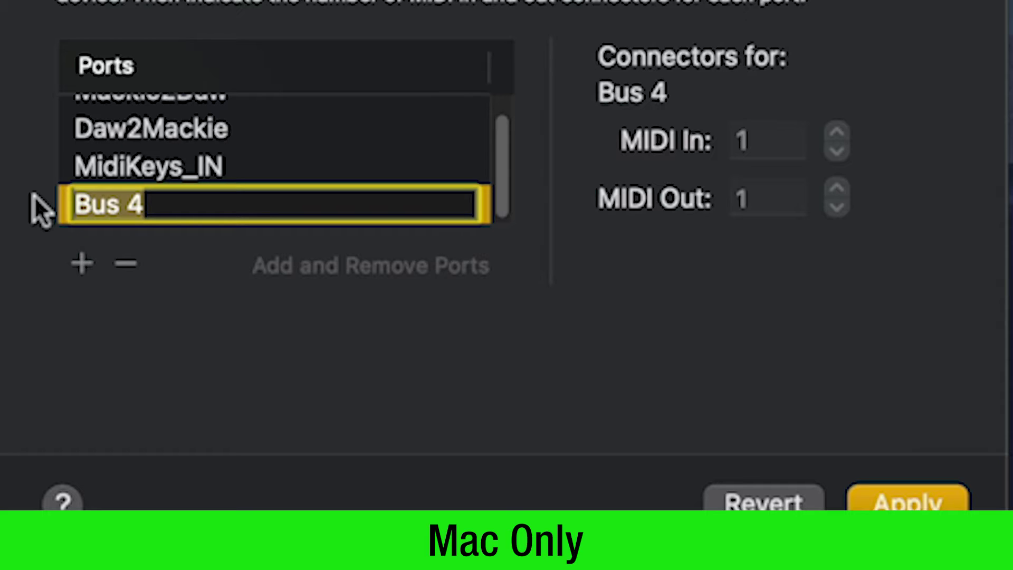
{"action": "type", "text": "Mid"}
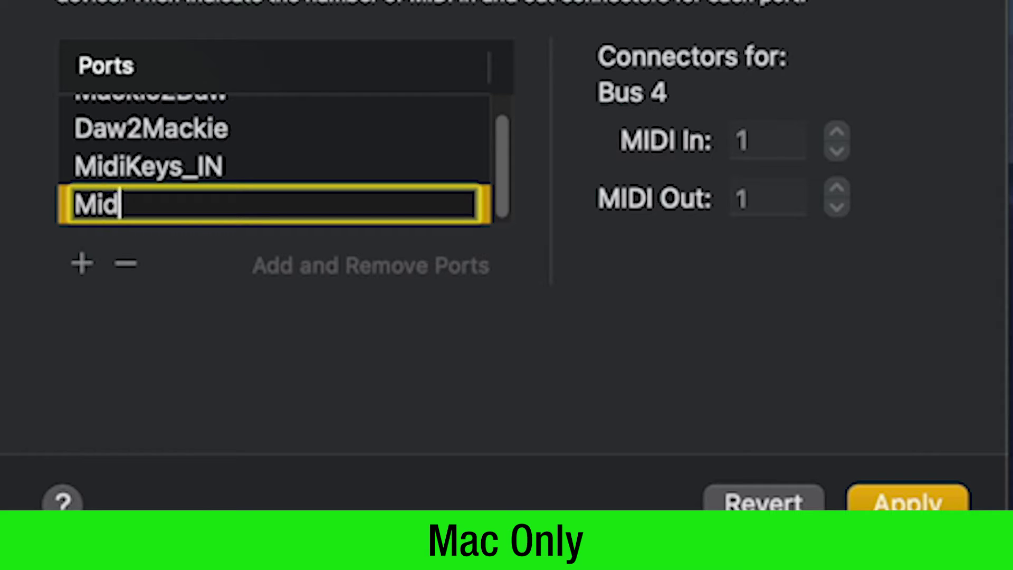
{"action": "type", "text": "iKeys"}
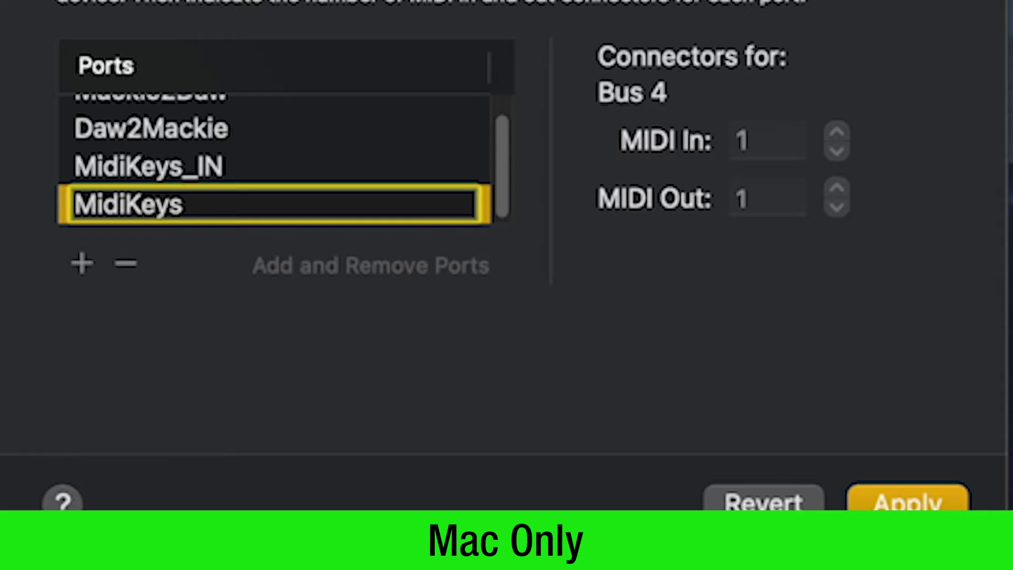
{"action": "type", "text": "_OUT"}
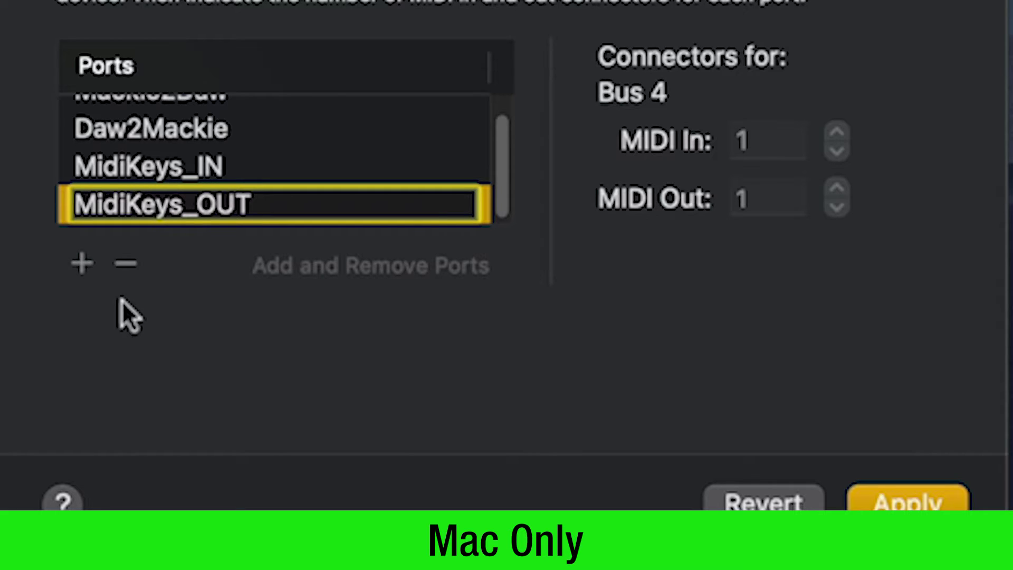
Add a further IAC Driver port and name it StreamDeck2DawTrack
{"action": "left_click", "coordinate": [81, 261]}
{"action": "left_click", "coordinate": [174, 203]}
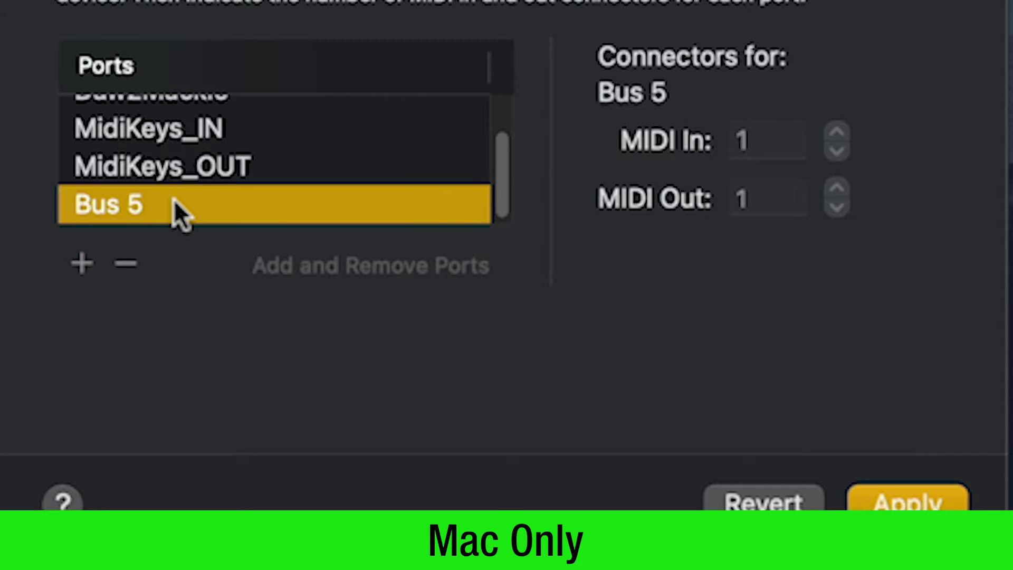
{"action": "left_click", "coordinate": [116, 207]}
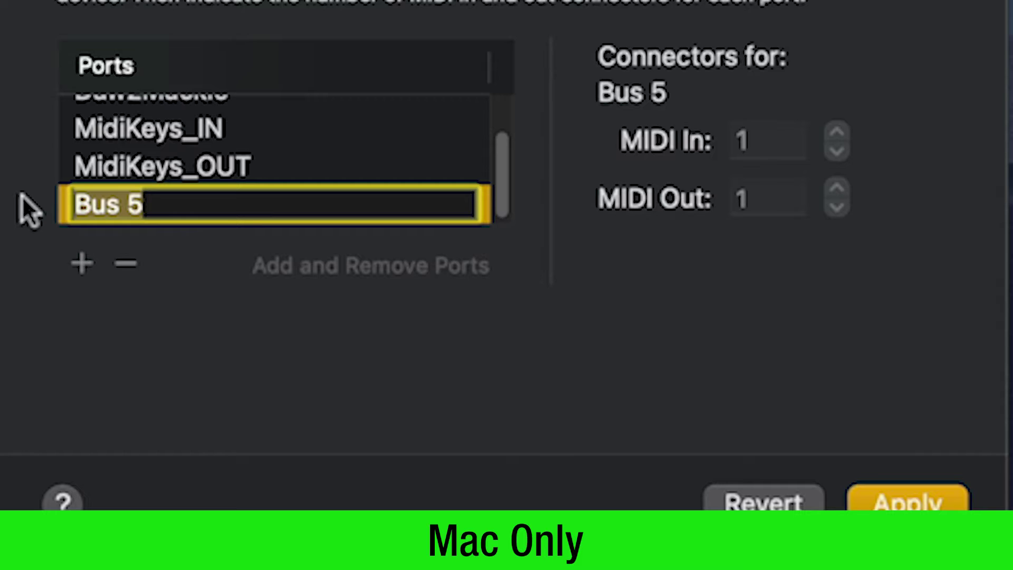
{"action": "key", "text": "BackSpace"}
{"action": "type", "text": "S"}
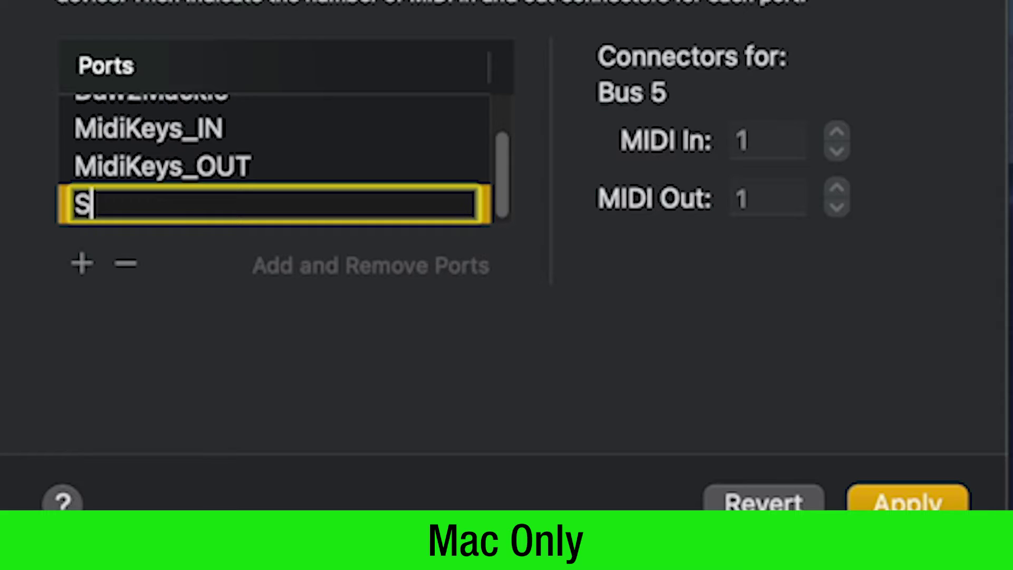
{"action": "type", "text": "tream"}
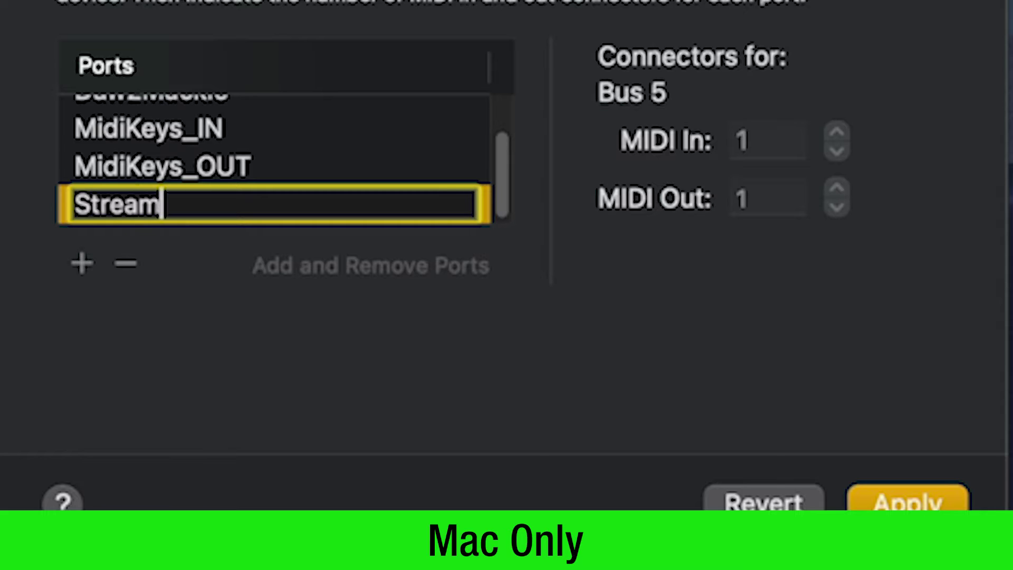
{"action": "type", "text": "De"}
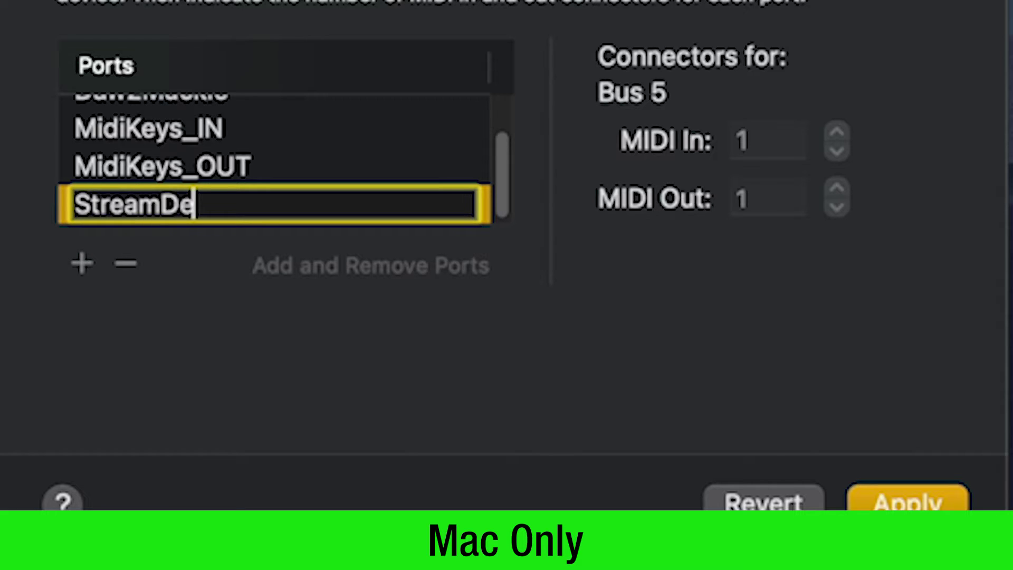
{"action": "type", "text": "ck"}
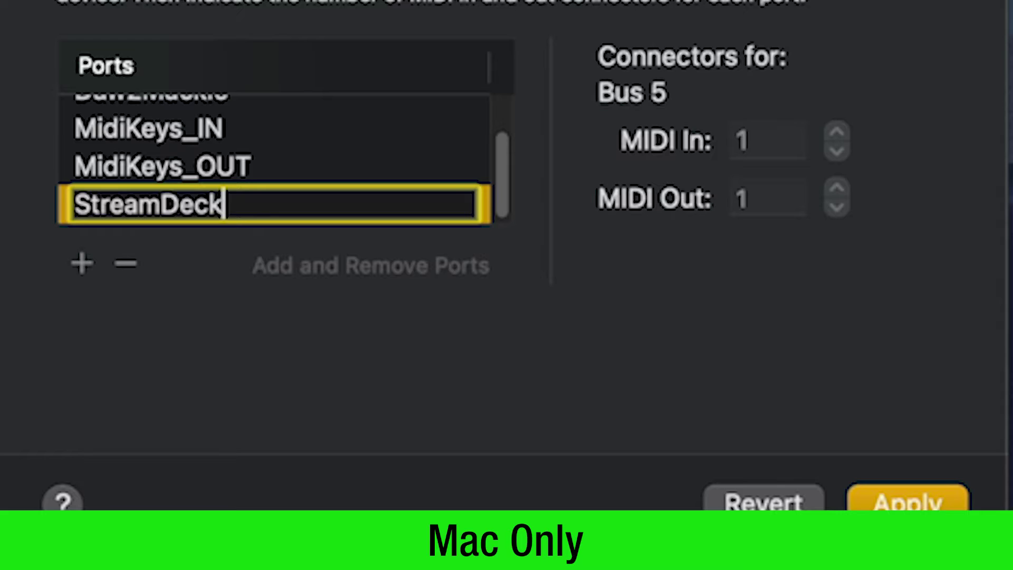
{"action": "type", "text": "2D"}
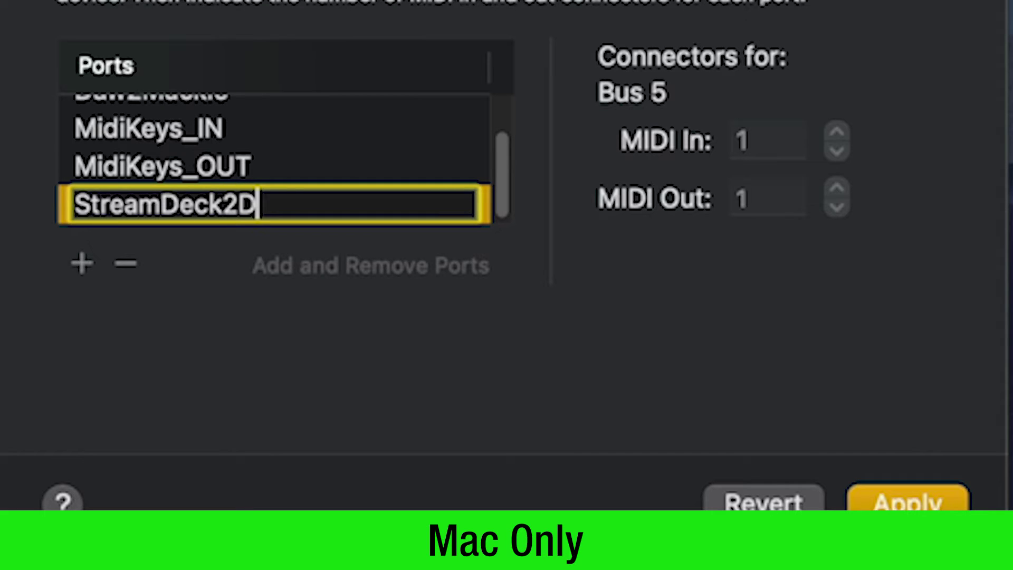
{"action": "type", "text": "awT"}
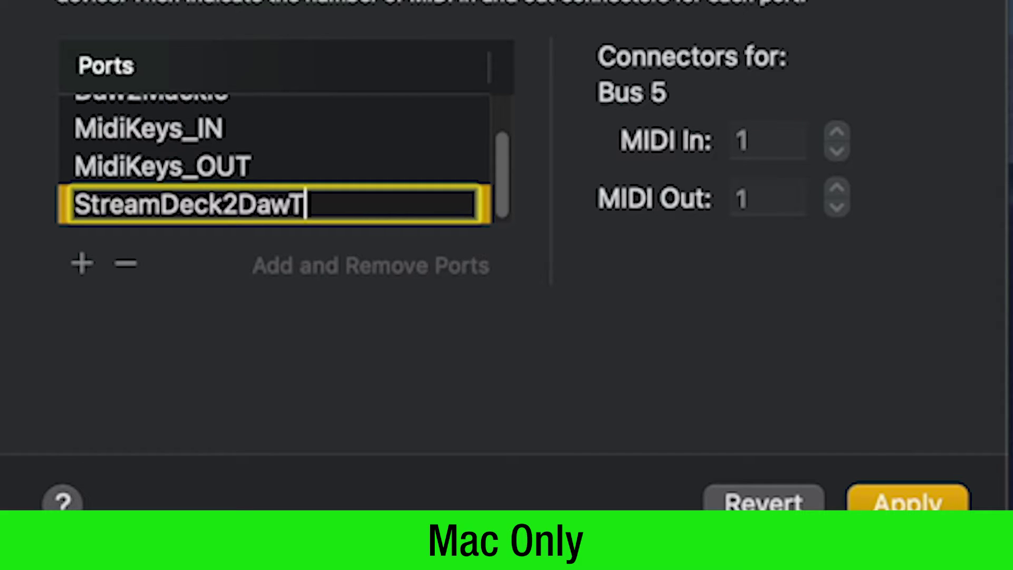
{"action": "type", "text": "rack"}
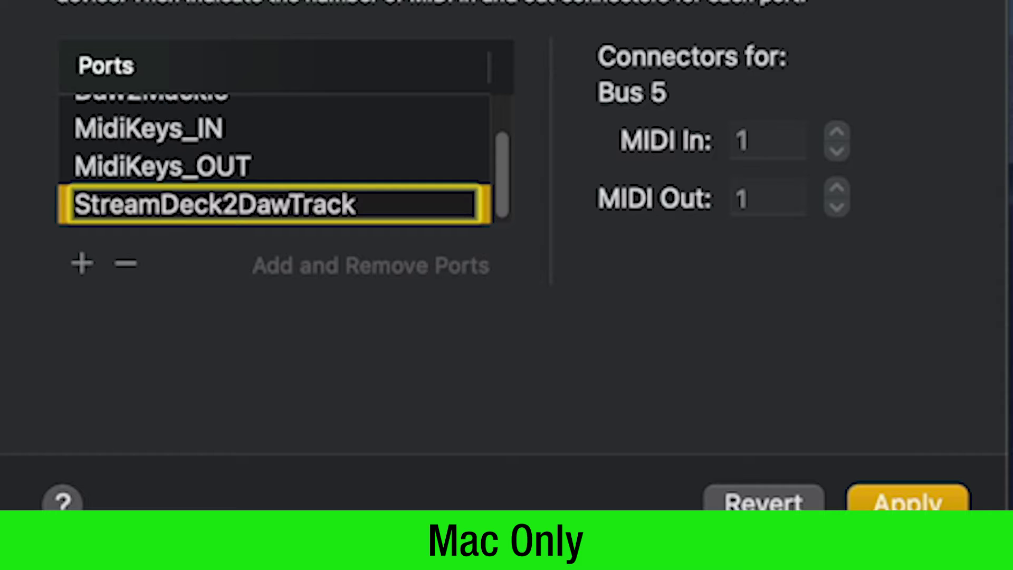
Add an IAC Driver port named DawTrack2StreamDeck and apply the port changes
{"action": "left_click", "coordinate": [79, 263]}
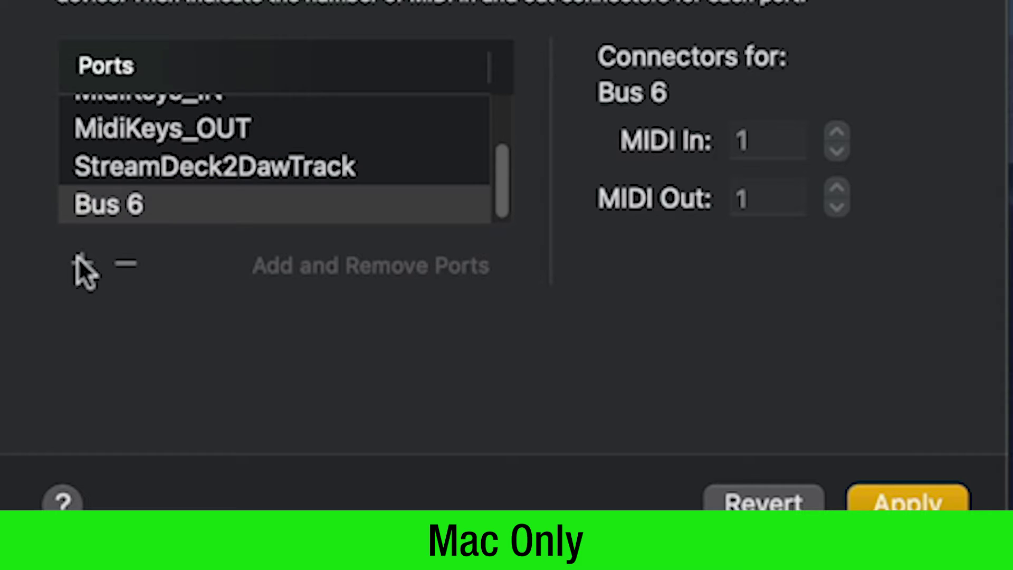
{"action": "left_click", "coordinate": [127, 214]}
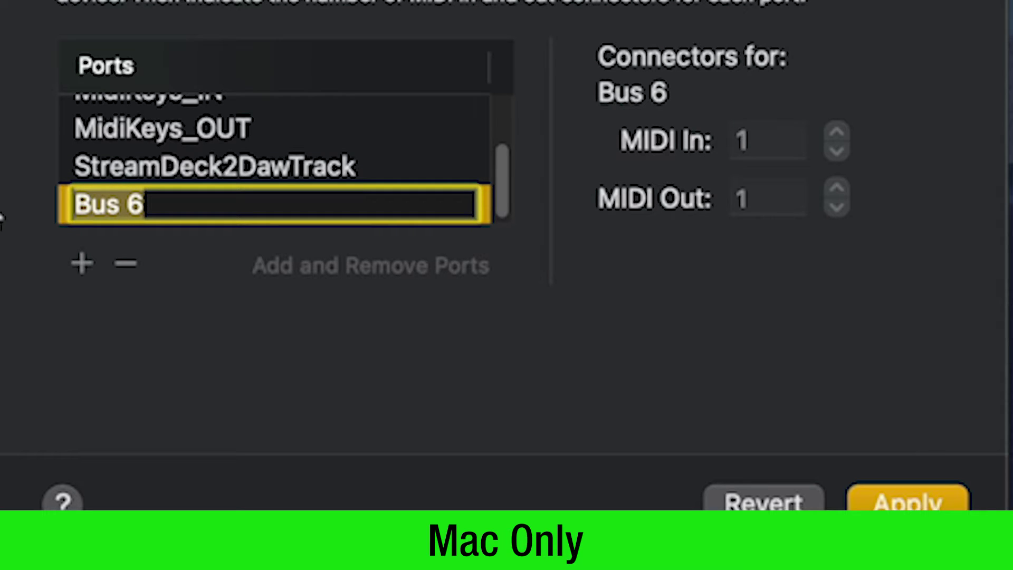
{"action": "type", "text": "Daw"}
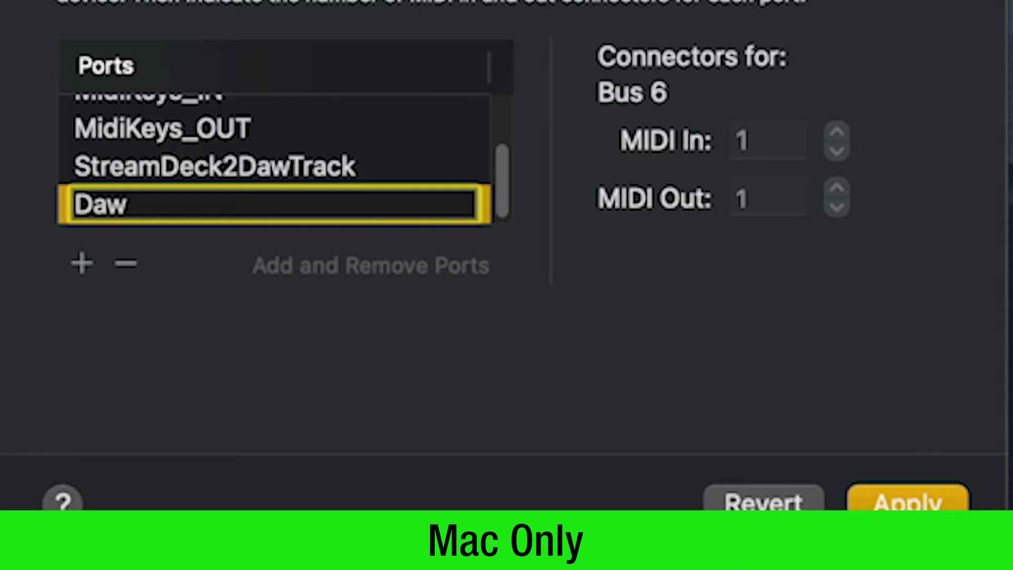
{"action": "type", "text": "Tr"}
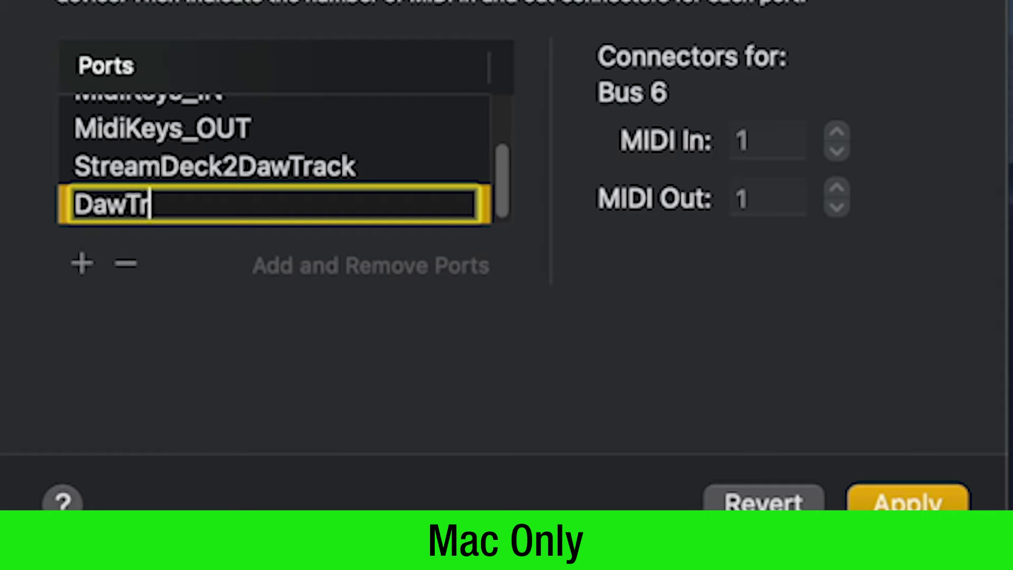
{"action": "type", "text": "ack"}
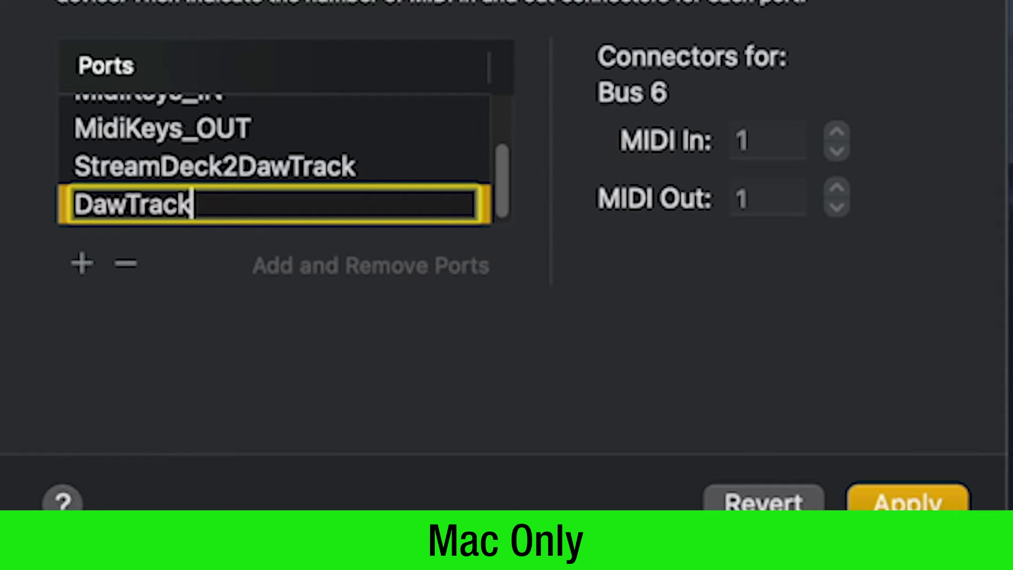
{"action": "type", "text": "2"}
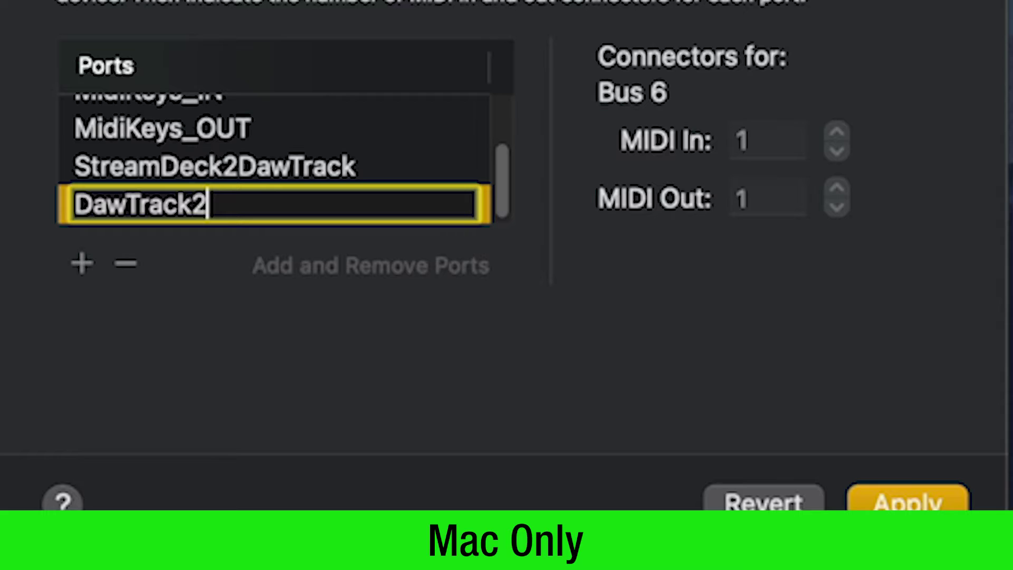
{"action": "type", "text": "Str"}
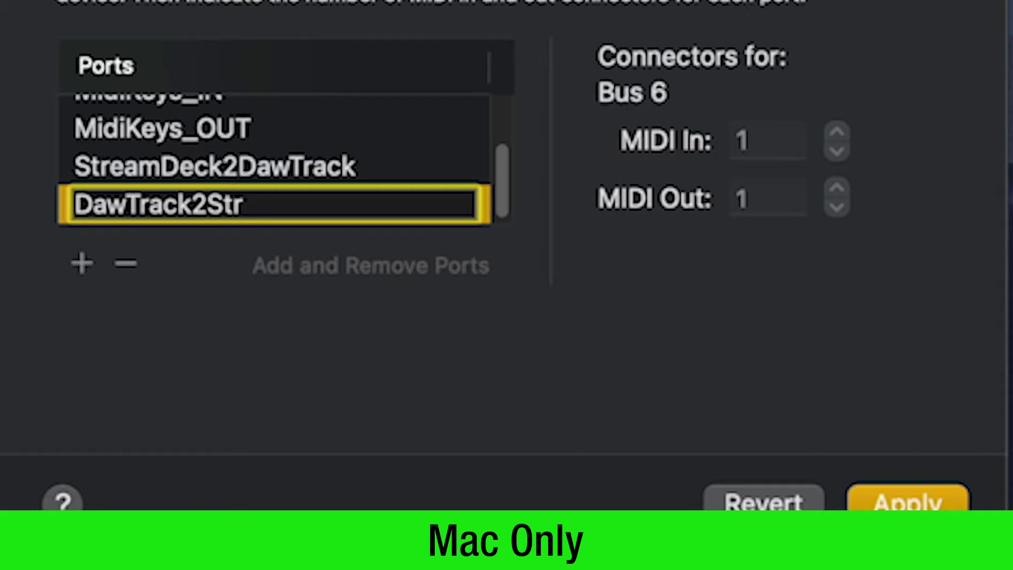
{"action": "type", "text": "eam"}
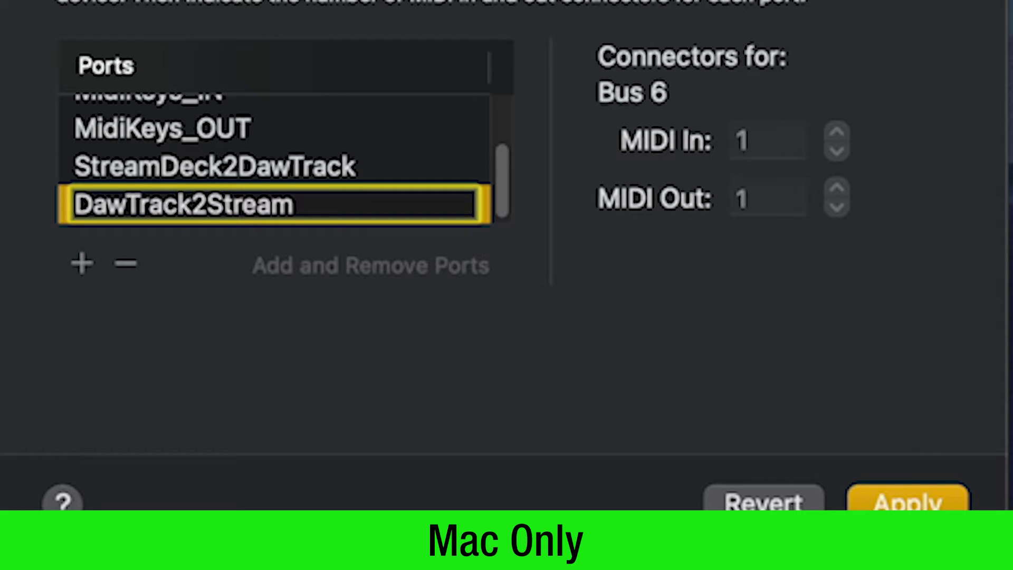
{"action": "type", "text": "Deck"}
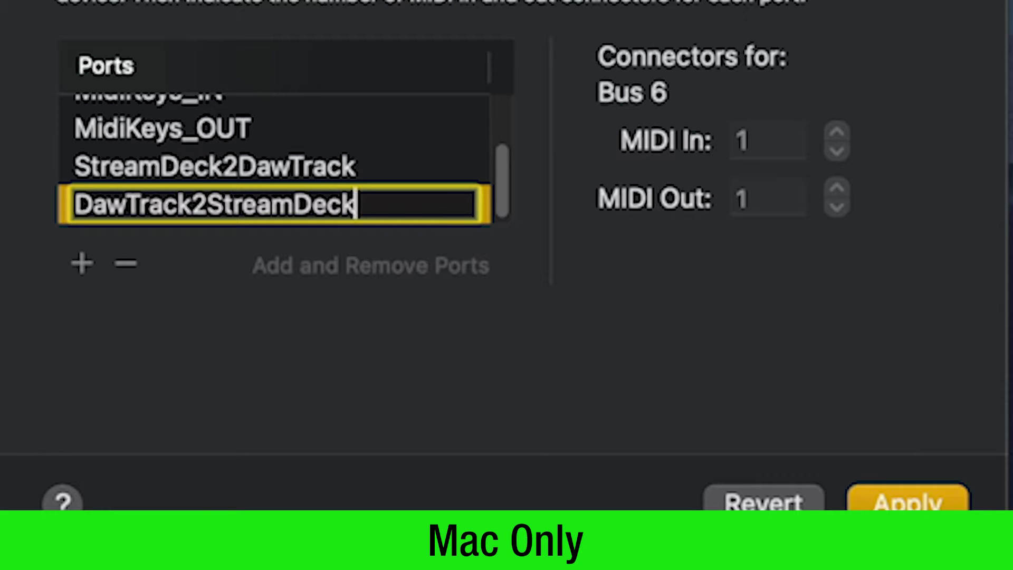
{"action": "left_click", "coordinate": [900, 503]}
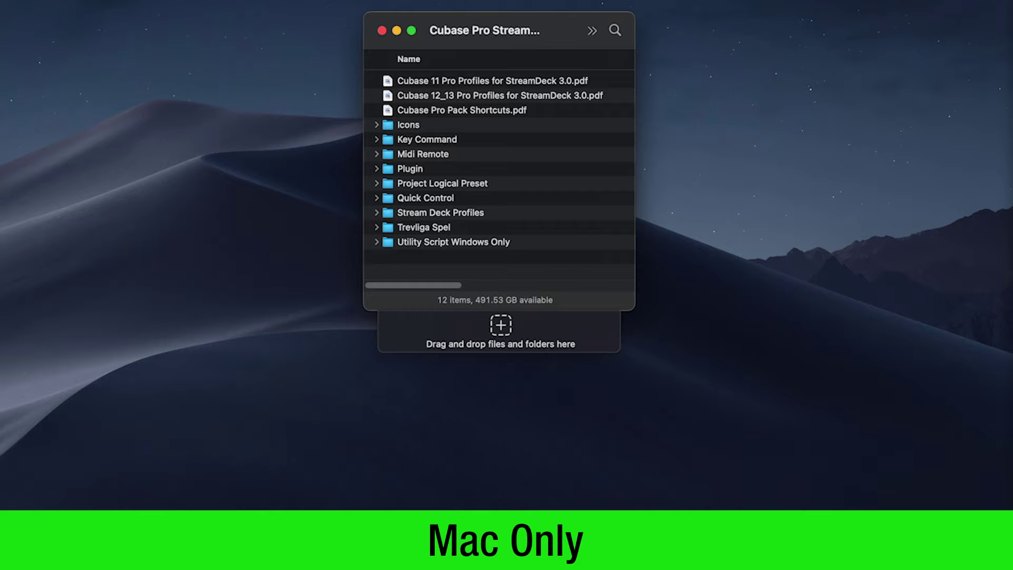
Open the Documents folder and select all items inside the pack's Trevliga Spel folder, from Ableton through VST
{"action": "key", "text": "super+shift+o"}
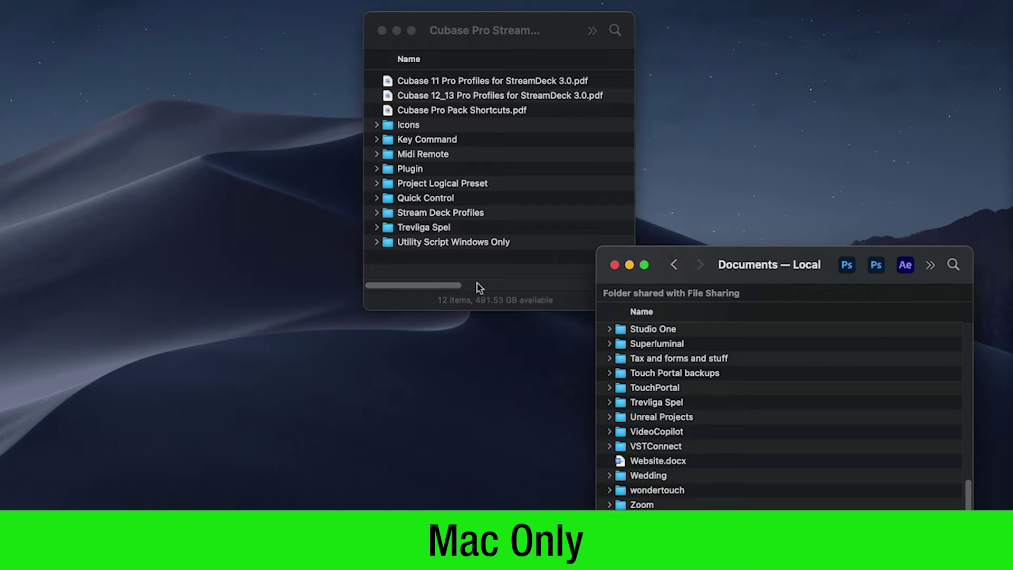
{"action": "left_click", "coordinate": [376, 228]}
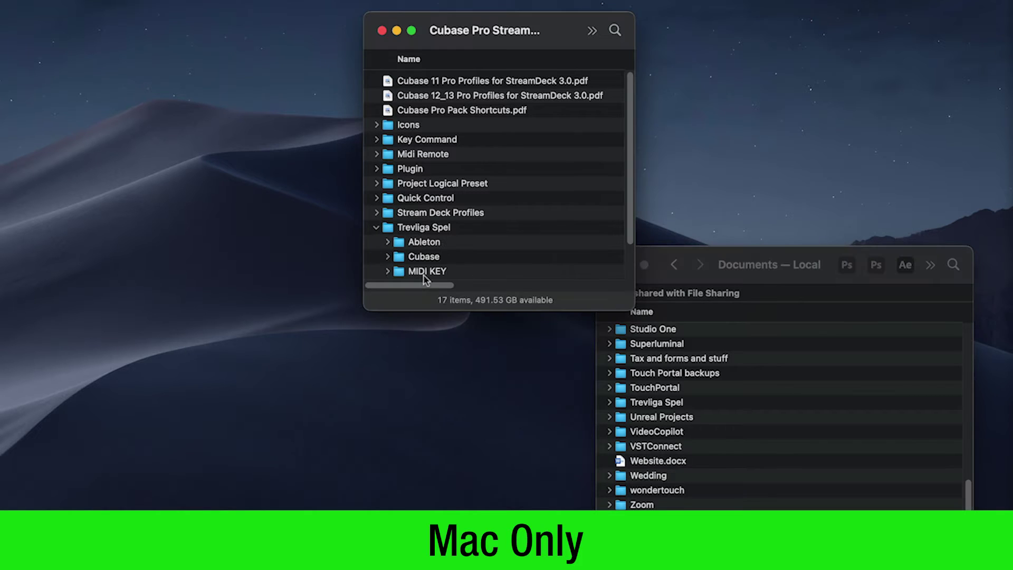
{"action": "scroll", "coordinate": [501, 237], "scroll_direction": "down", "scroll_amount": 2}
{"action": "left_click", "coordinate": [446, 193]}
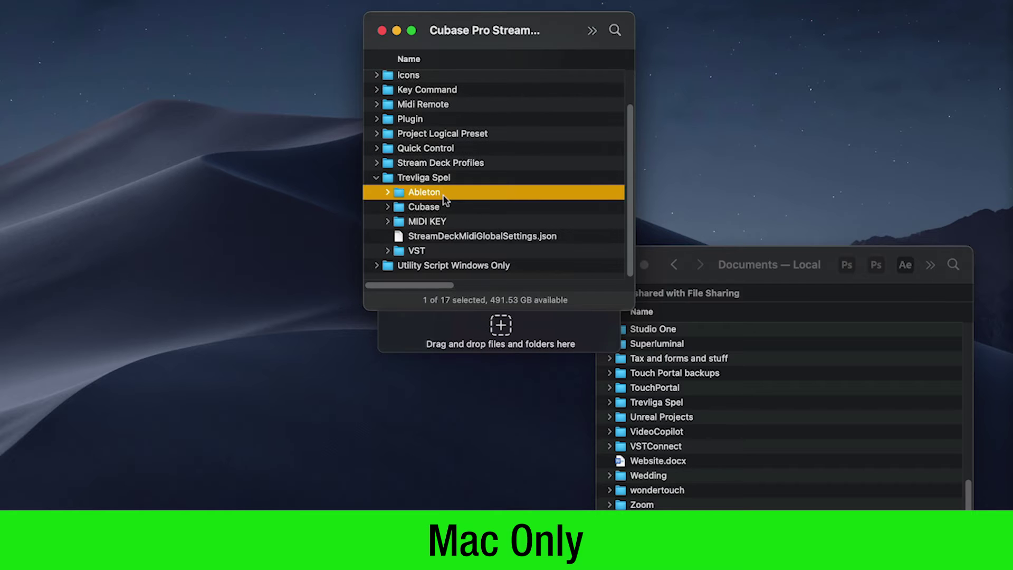
{"action": "left_click", "coordinate": [429, 250], "text": "shift"}
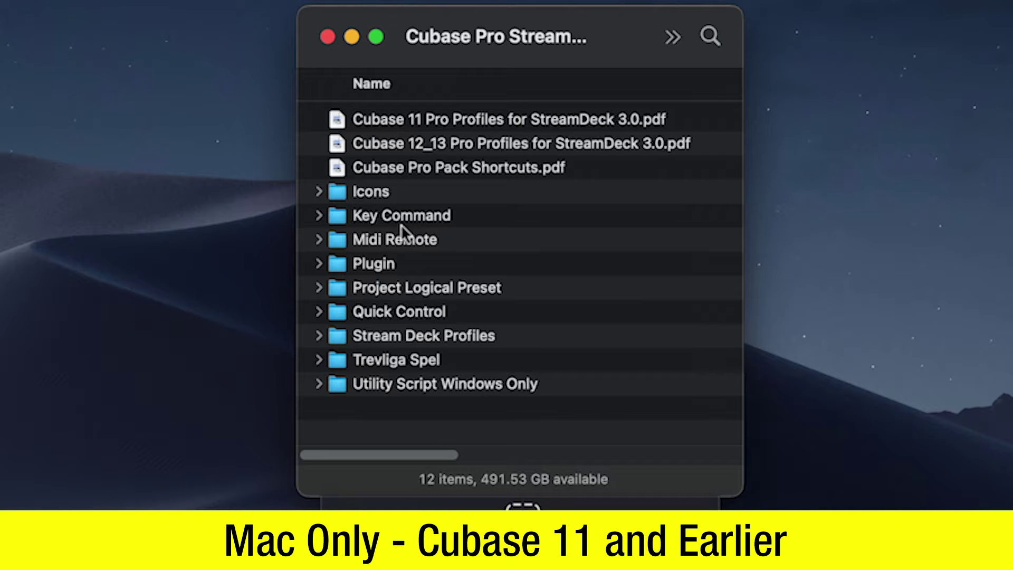
Copy SideshowFX KeyCommand Mac V3.xml from the pack's Key Command Mac folder into the KeyCommands folder of the Cubase Presets
{"action": "left_click", "coordinate": [319, 216]}
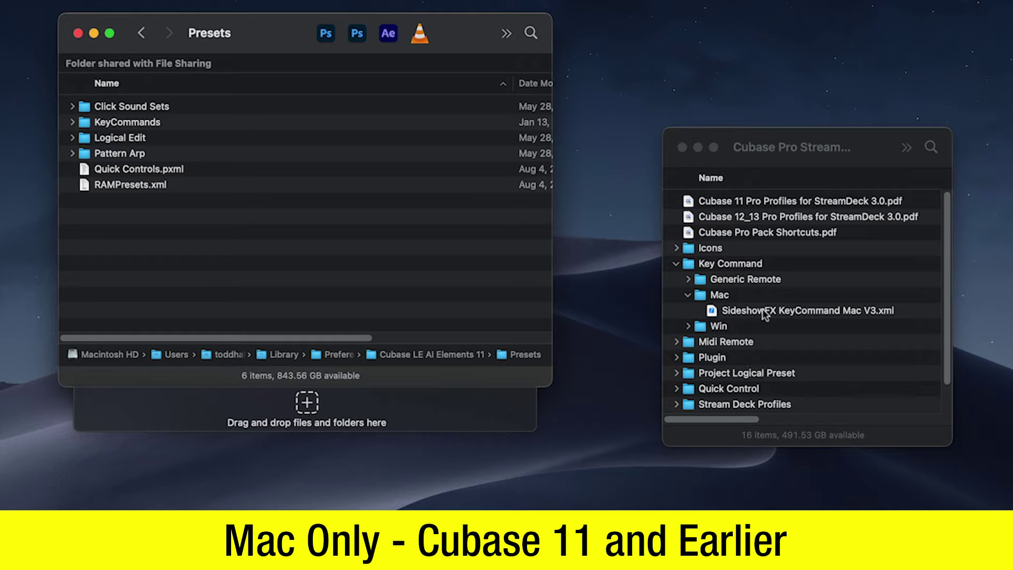
{"action": "left_click_drag", "start_coordinate": [766, 315], "coordinate": [136, 127]}
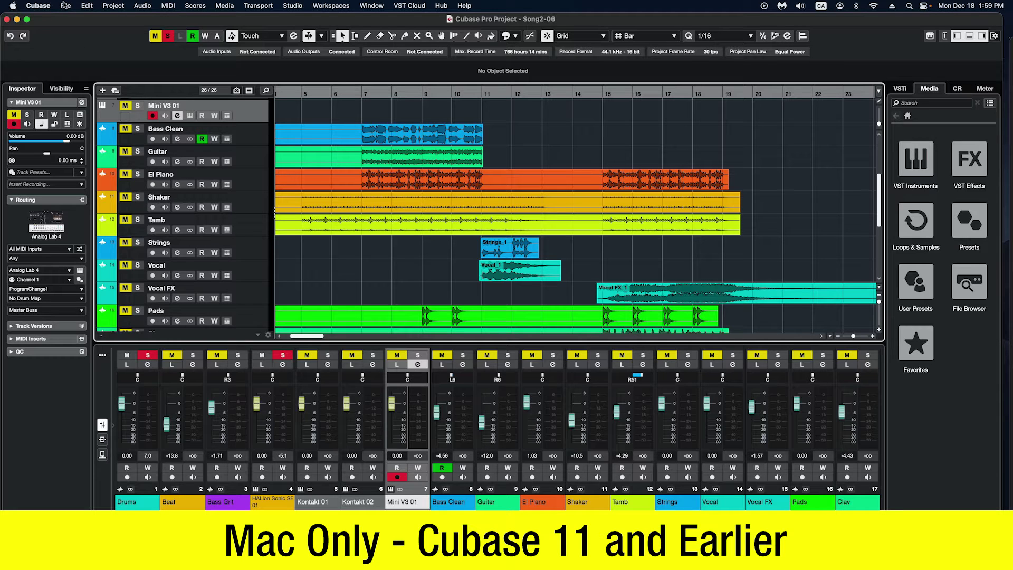
Open the Key Commands settings in Cubase and view the list of available key command presets
{"action": "left_click", "coordinate": [87, 6]}
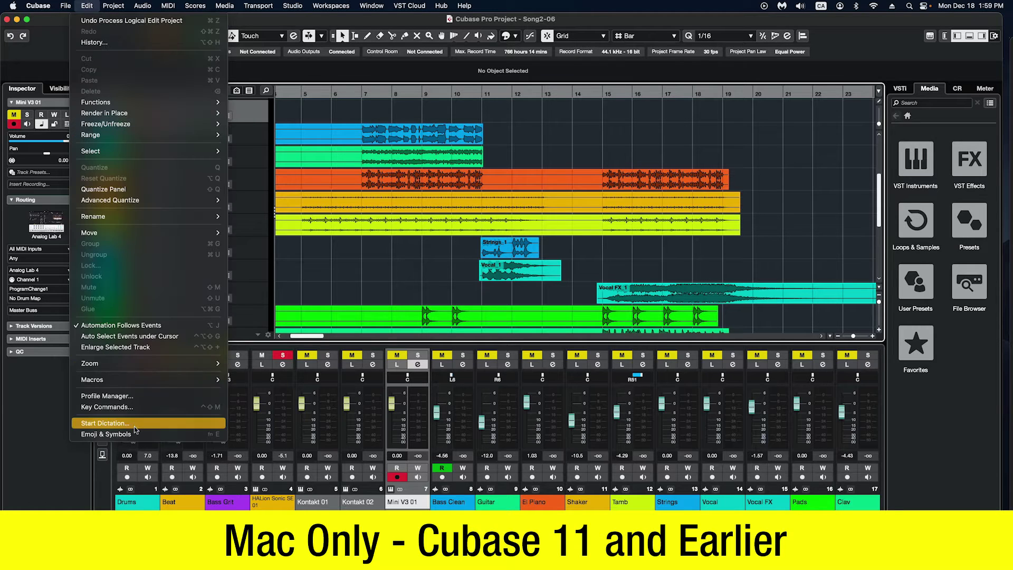
{"action": "left_click", "coordinate": [137, 407]}
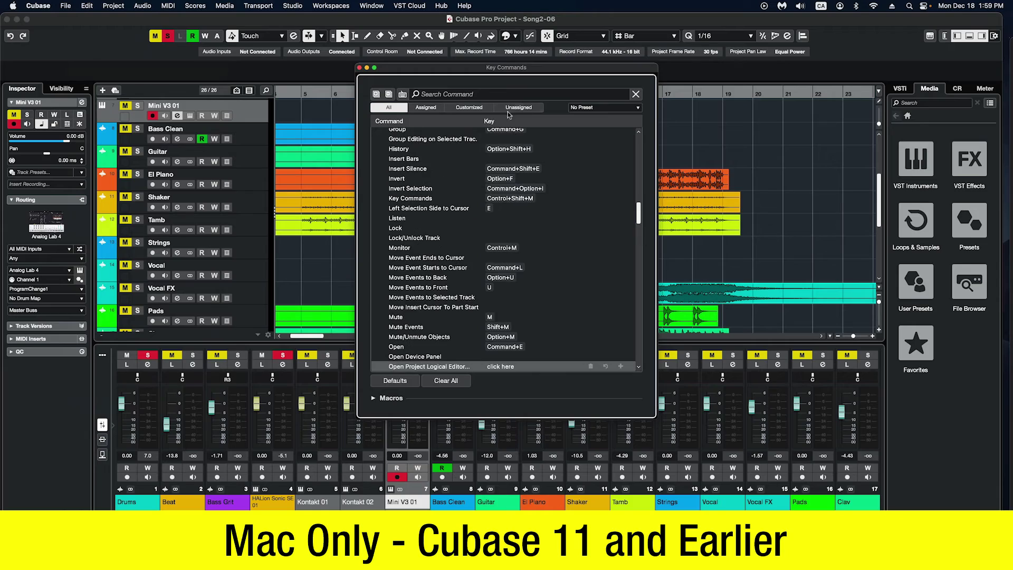
{"action": "left_click", "coordinate": [635, 107]}
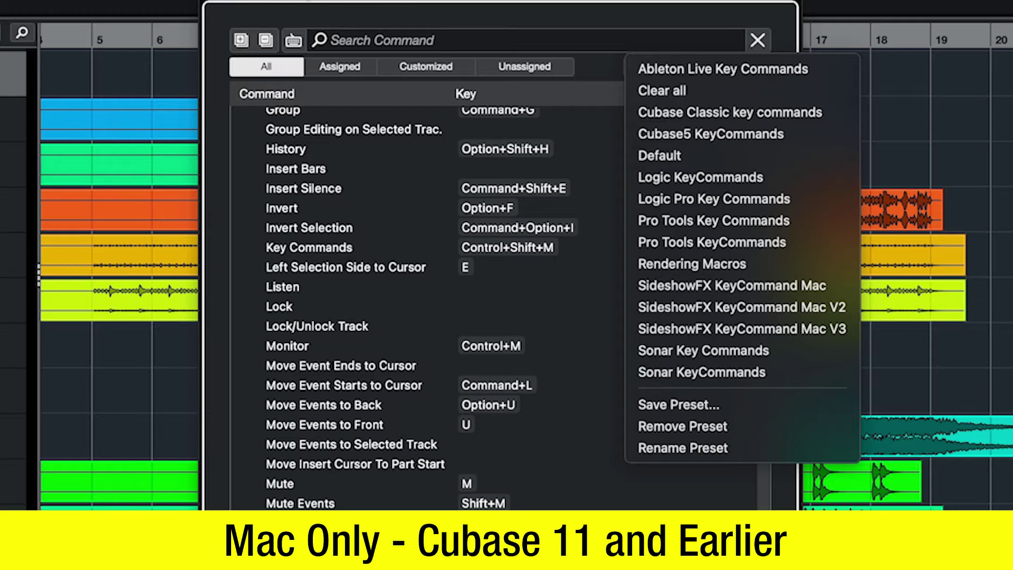
{"action": "left_click", "coordinate": [388, 12]}
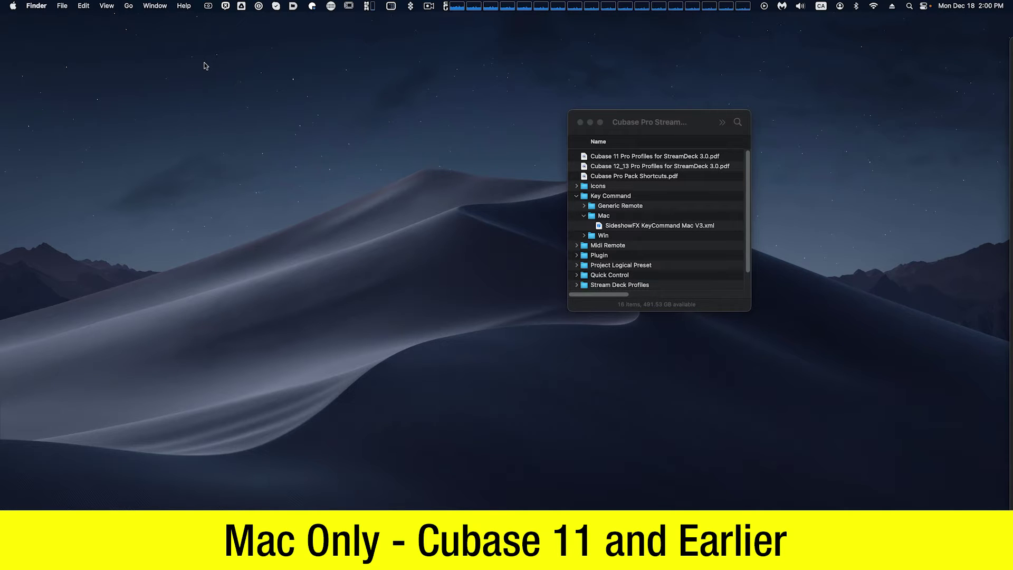
{"action": "left_click", "coordinate": [128, 6]}
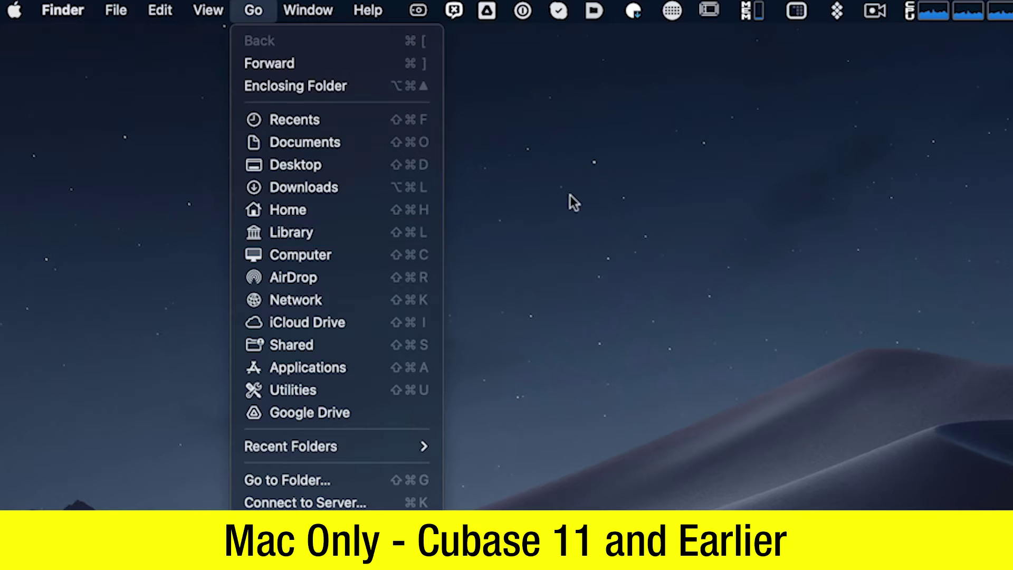
{"action": "left_click", "coordinate": [708, 177]}
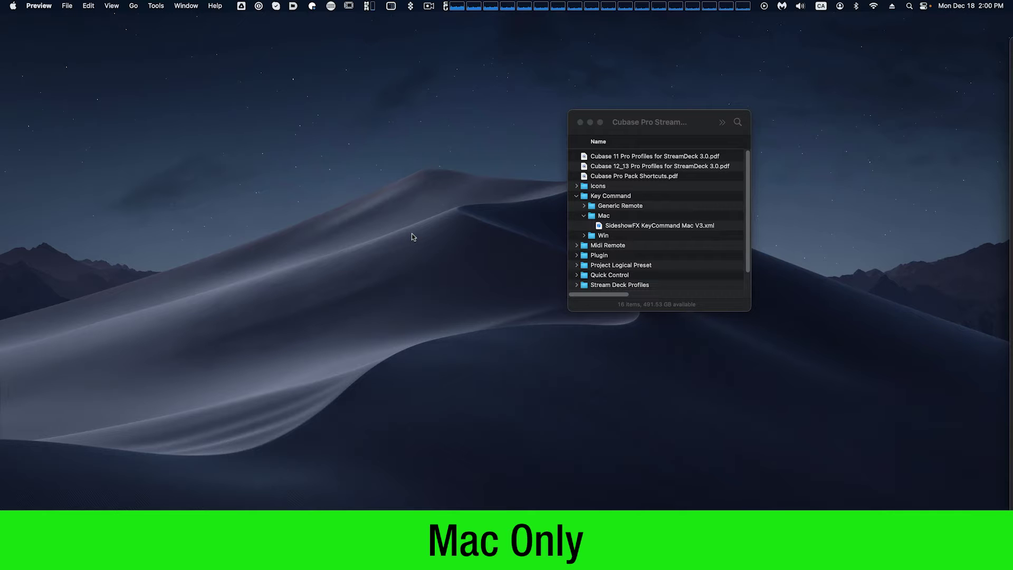
Switch to Cubase 13 and open the MIDI Port Setup in Studio Setup
{"action": "key", "text": "super+Tab"}
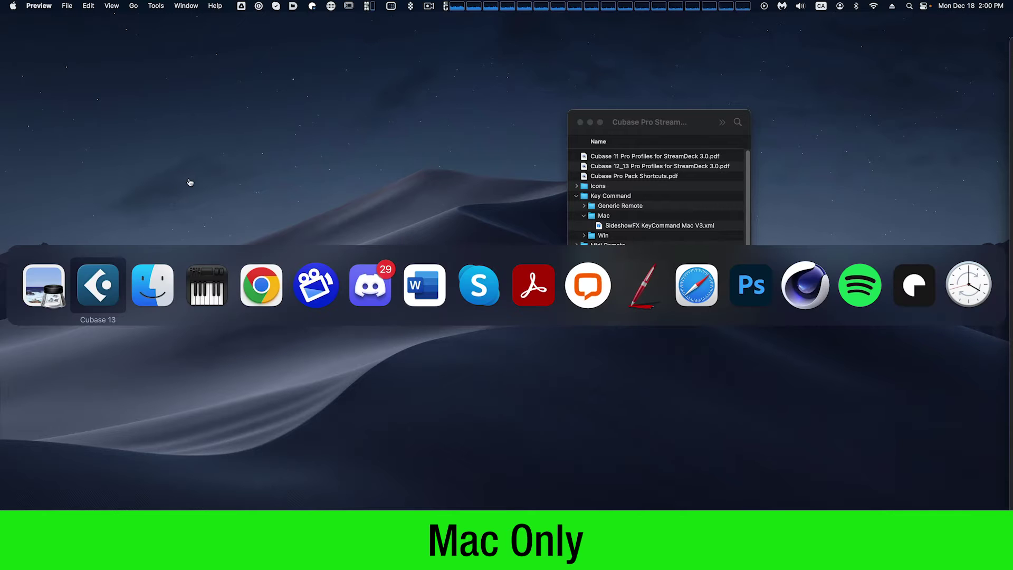
{"action": "left_click", "coordinate": [117, 280]}
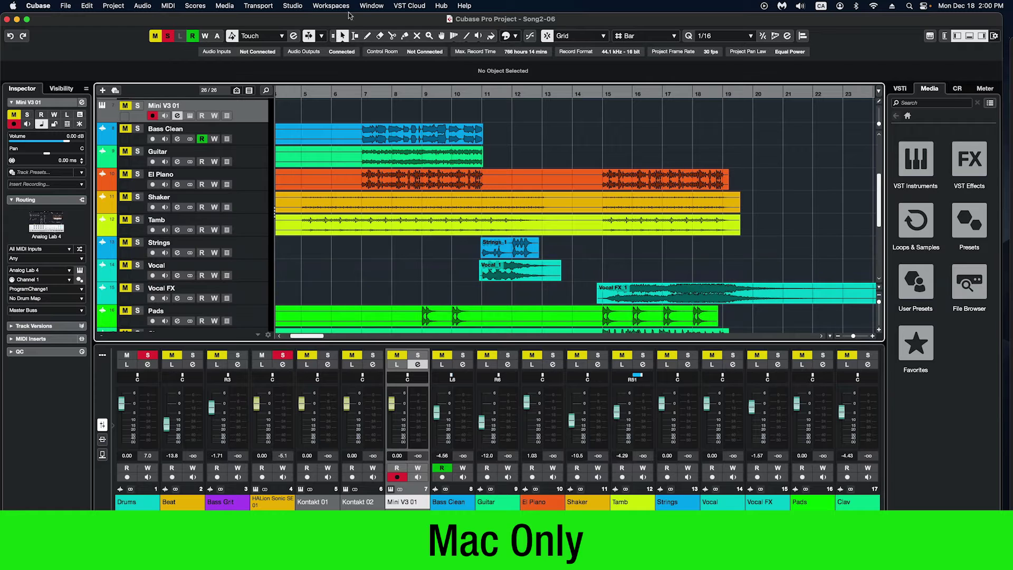
{"action": "left_click", "coordinate": [293, 6]}
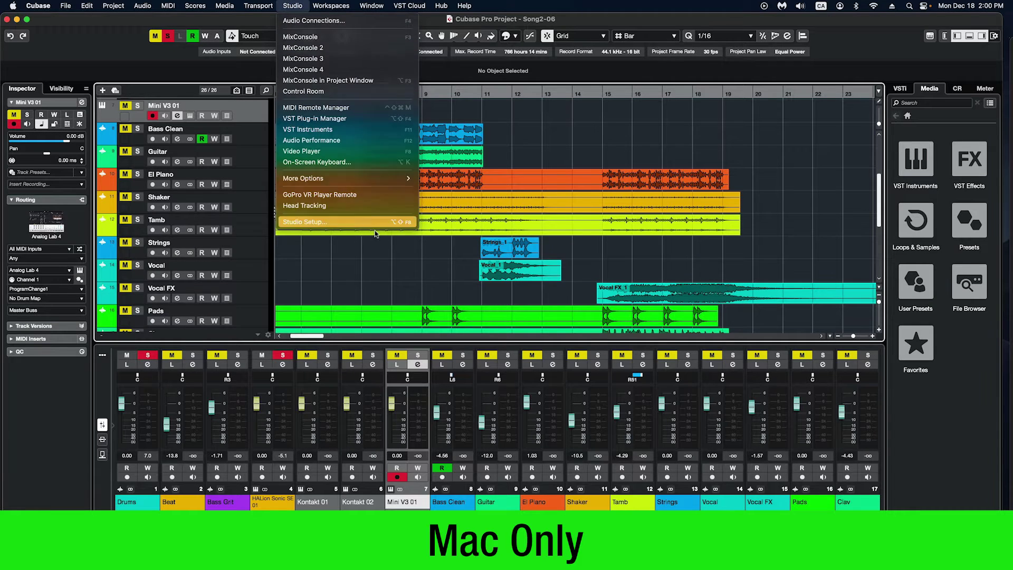
{"action": "left_click", "coordinate": [366, 222]}
{"action": "left_click", "coordinate": [216, 168]}
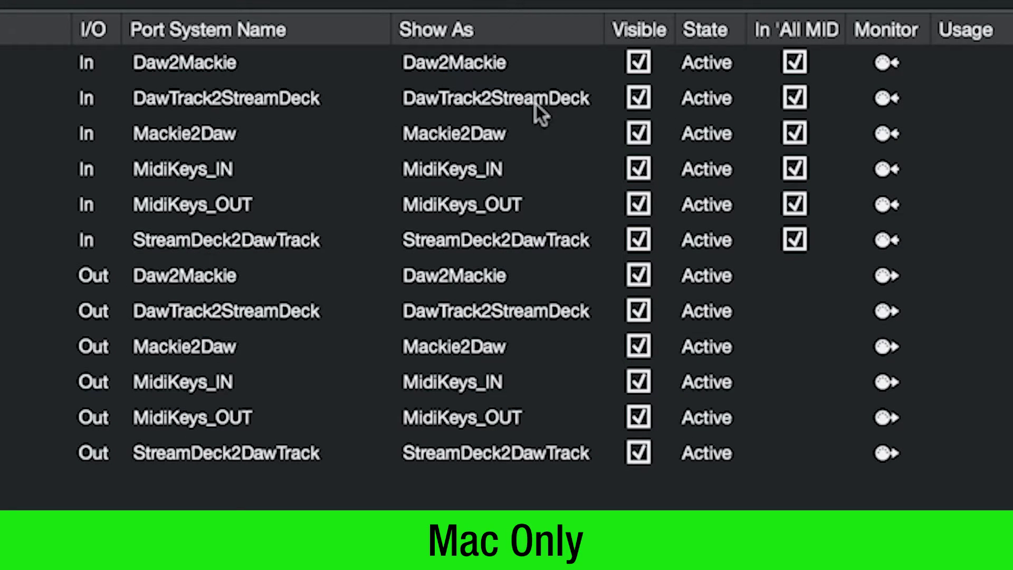
Hide inputs DawTrack2StreamDeck and MidiKeys_OUT and outputs MidiKeys_IN and StreamDeck2DawTrack, and exclude the StreamDeck2DawTrack input from All MIDI
{"action": "left_click", "coordinate": [637, 98]}
{"action": "left_click", "coordinate": [633, 208]}
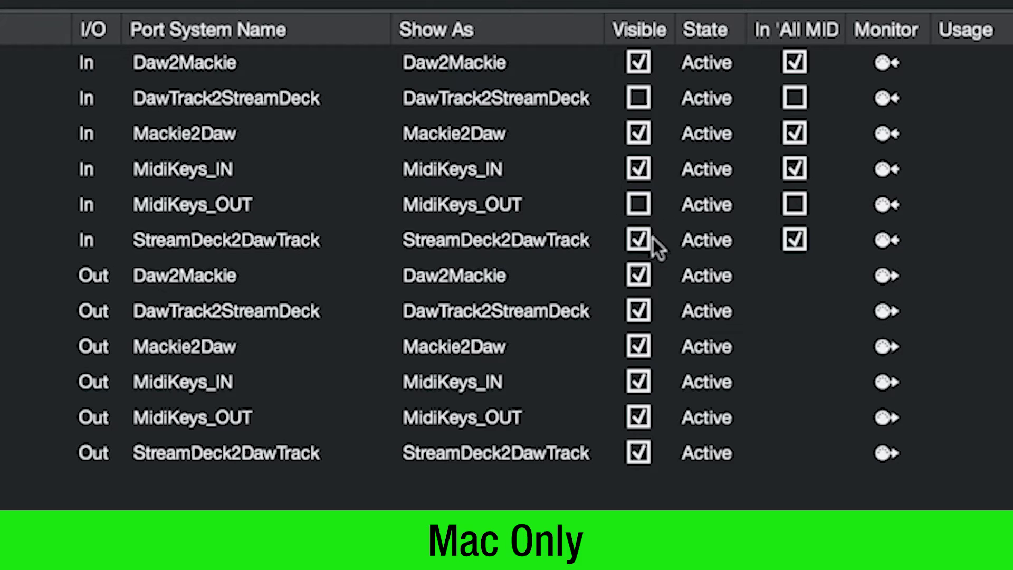
{"action": "left_click", "coordinate": [795, 239]}
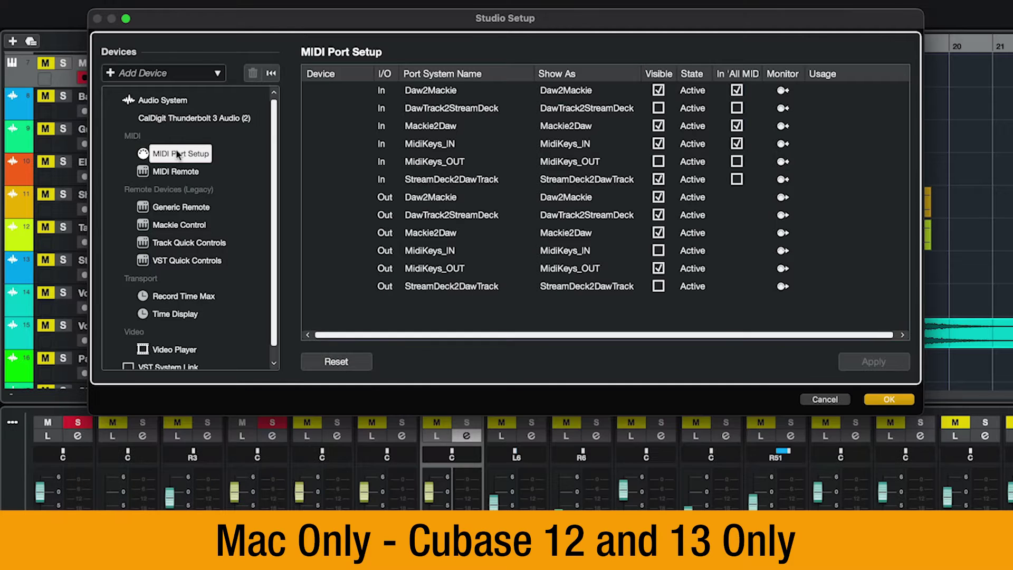
Open the MIDI Remote Manager and import the script SideshowFX_Track Mix Strip.midiremote from the pack's Midi Remote Mac folder
{"action": "left_click", "coordinate": [175, 171]}
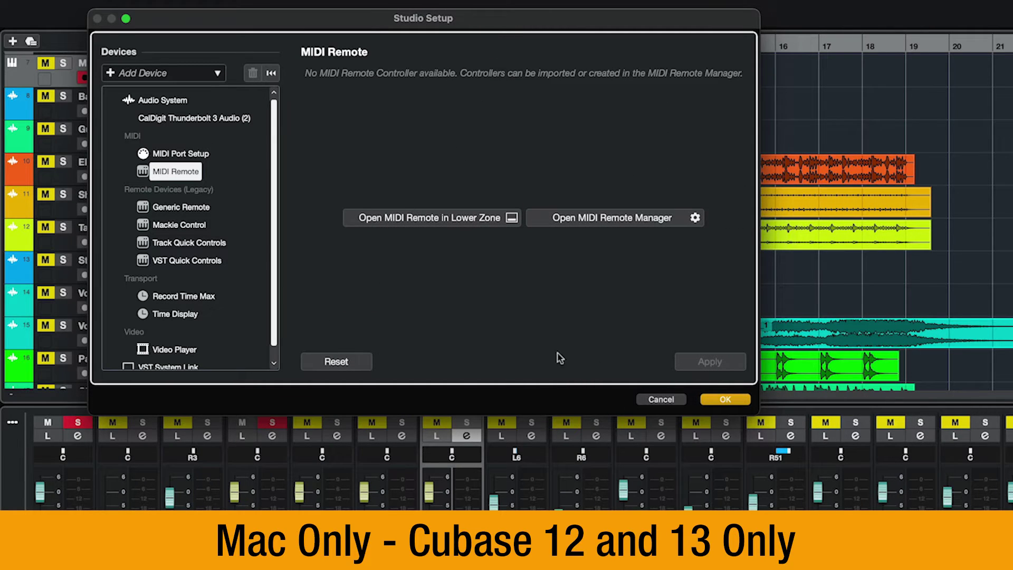
{"action": "left_click", "coordinate": [592, 218]}
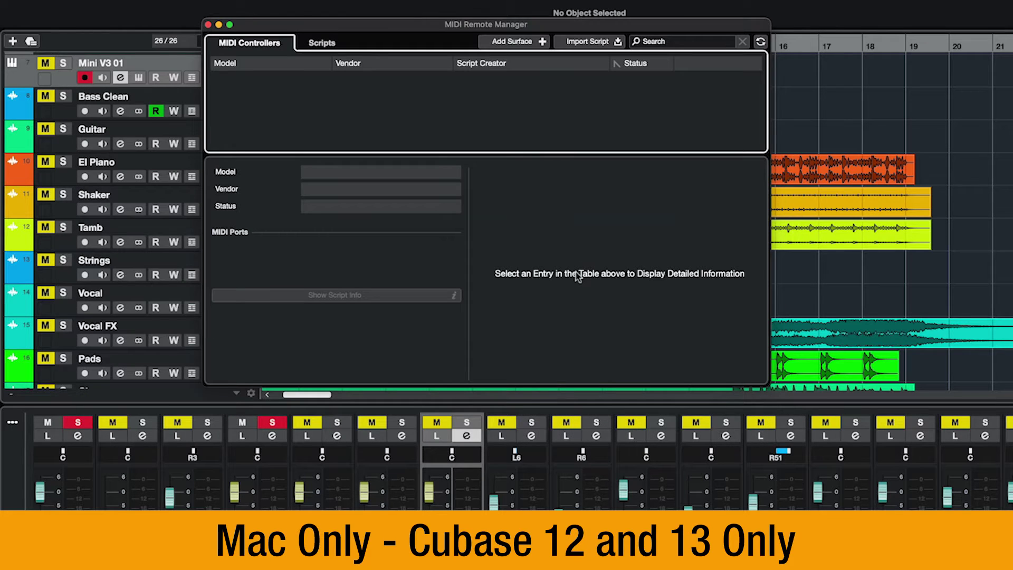
{"action": "left_click", "coordinate": [591, 42]}
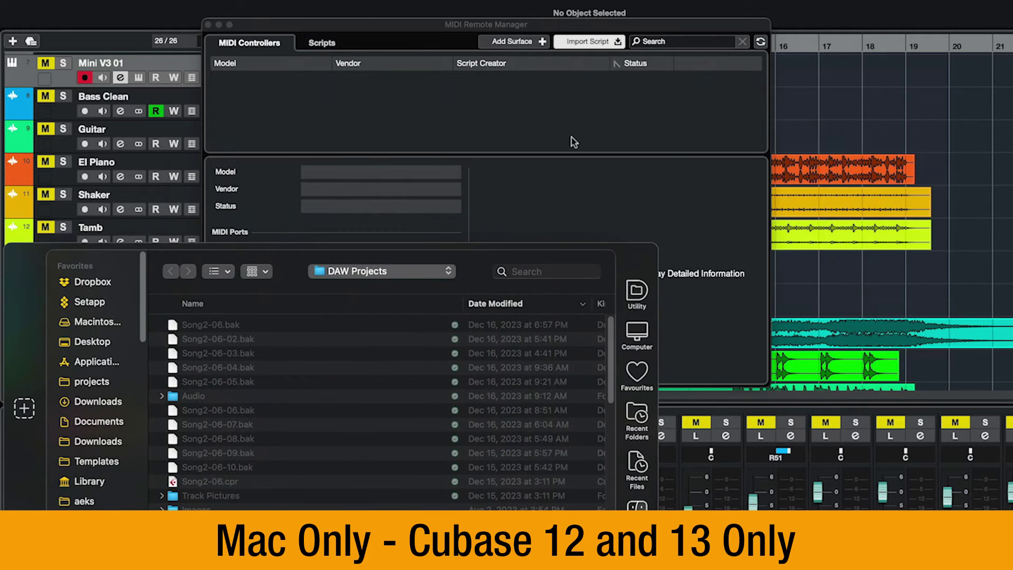
{"action": "mouse_move", "coordinate": [865, 151]}
{"action": "left_click", "coordinate": [830, 152]}
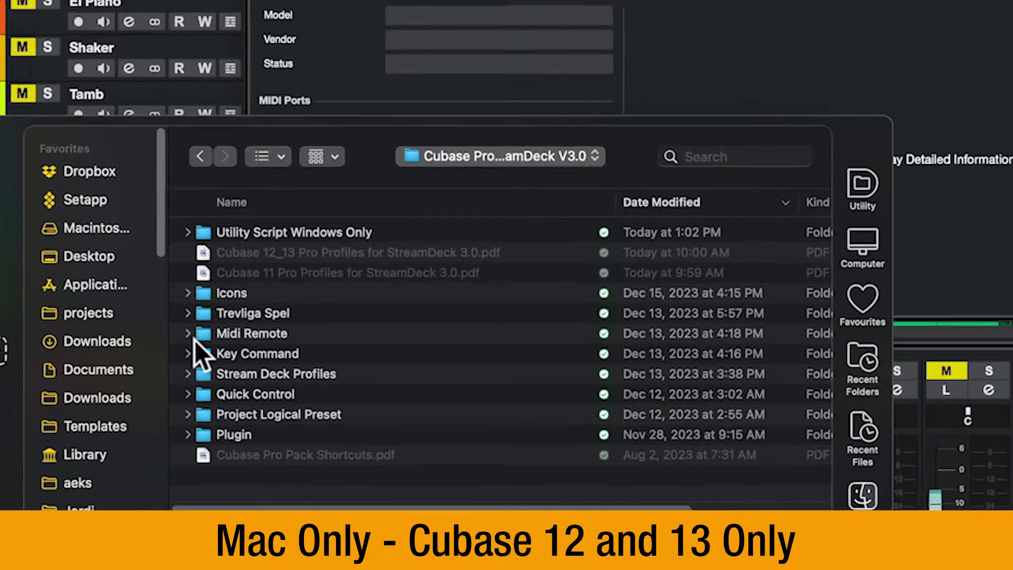
{"action": "left_click", "coordinate": [162, 396]}
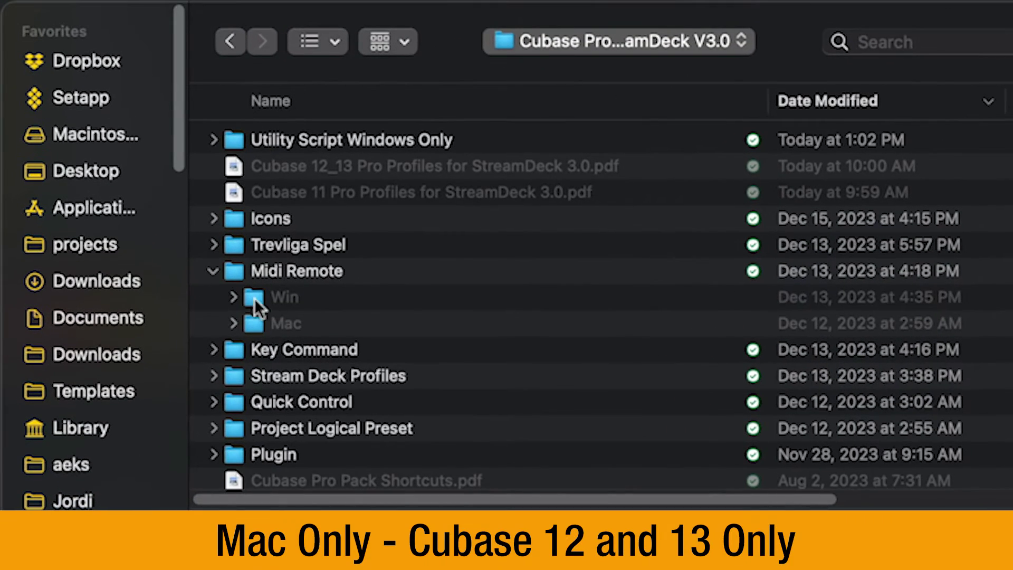
{"action": "left_click", "coordinate": [234, 323]}
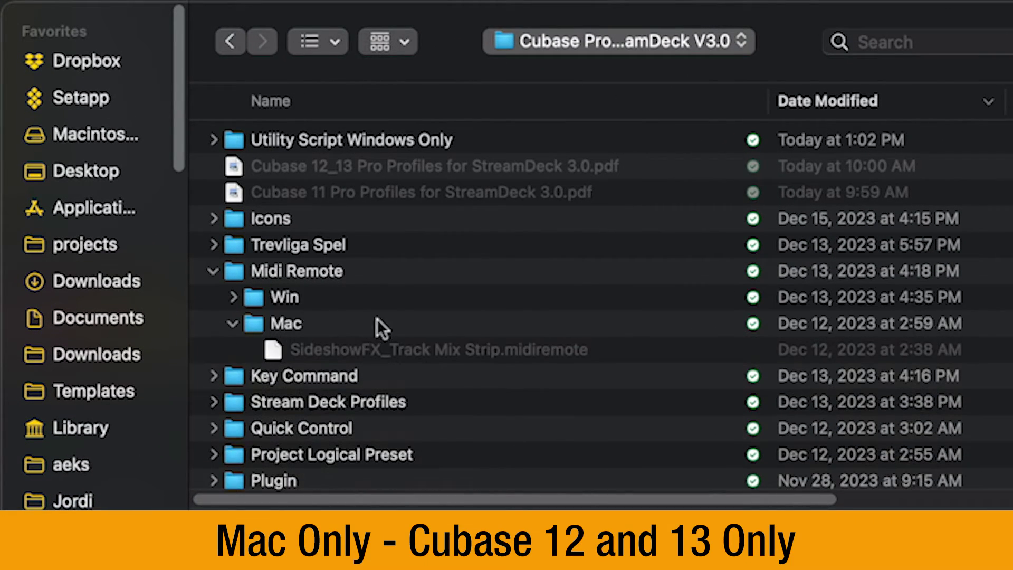
{"action": "scroll", "coordinate": [411, 309], "scroll_direction": "down", "scroll_amount": 2}
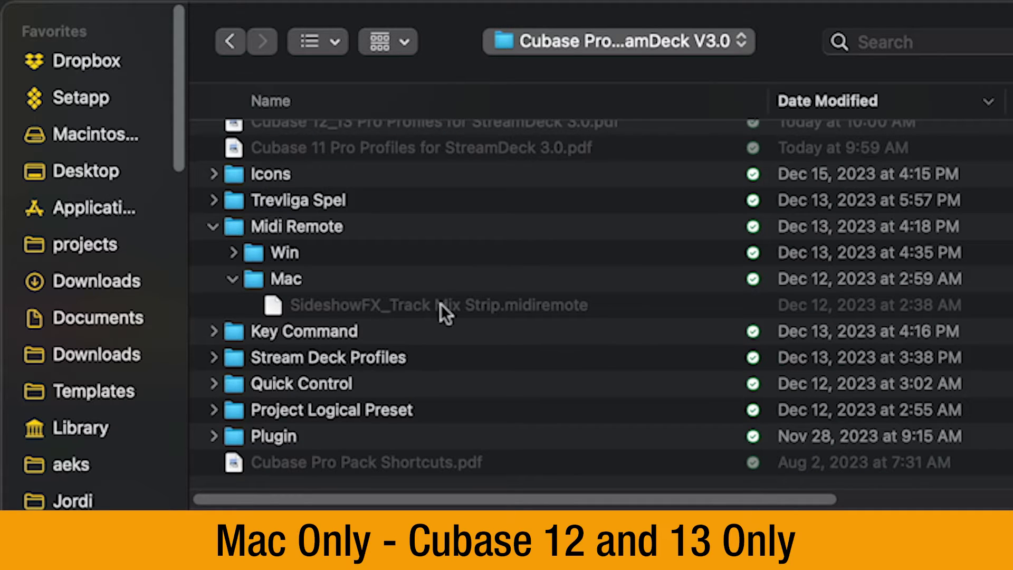
{"action": "left_click", "coordinate": [527, 303]}
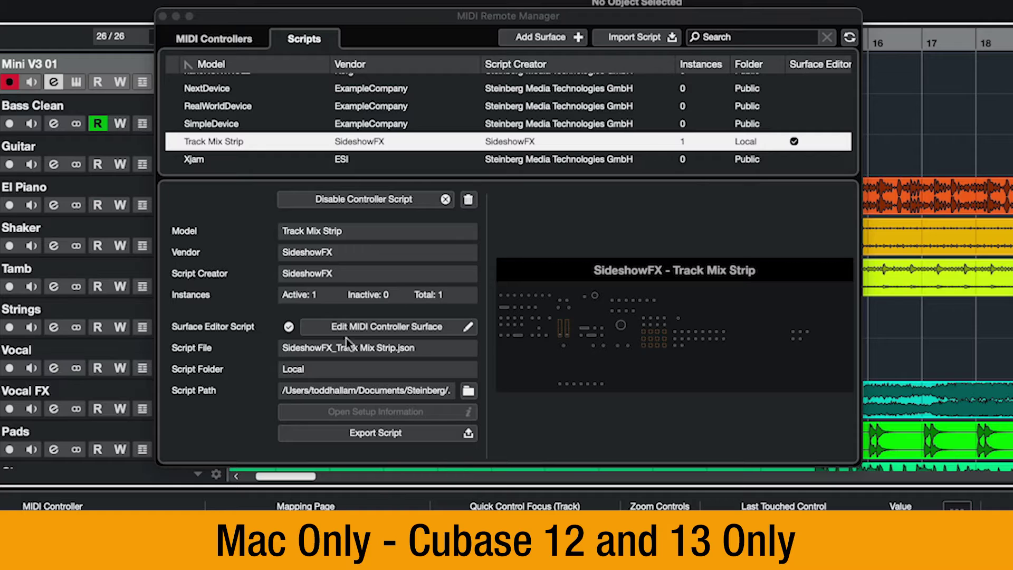
Disable and re-enable the Track Mix Strip controller script, and return to the MIDI controllers list
{"action": "left_click", "coordinate": [364, 199]}
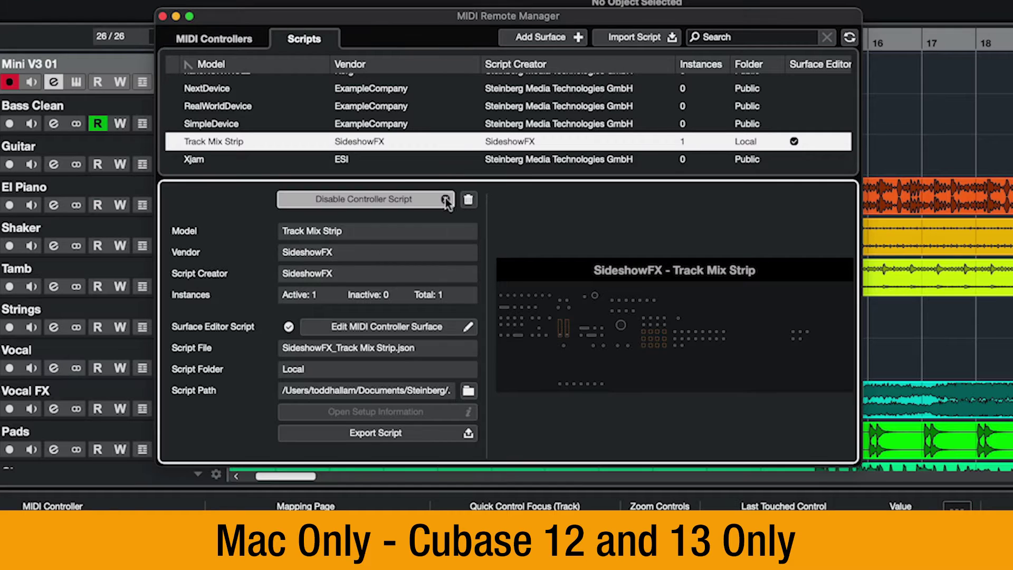
{"action": "left_click", "coordinate": [362, 201]}
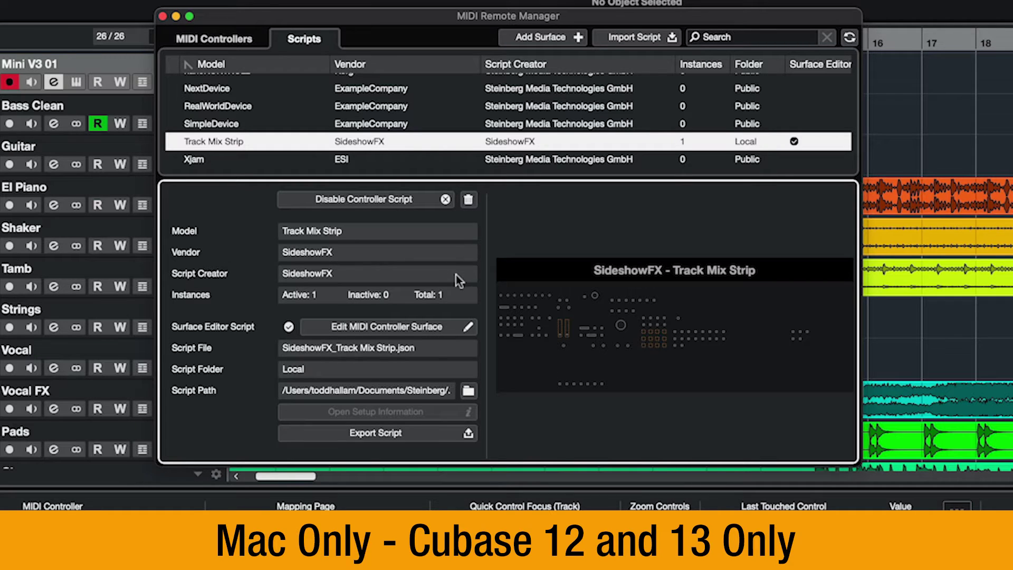
{"action": "left_click", "coordinate": [221, 37]}
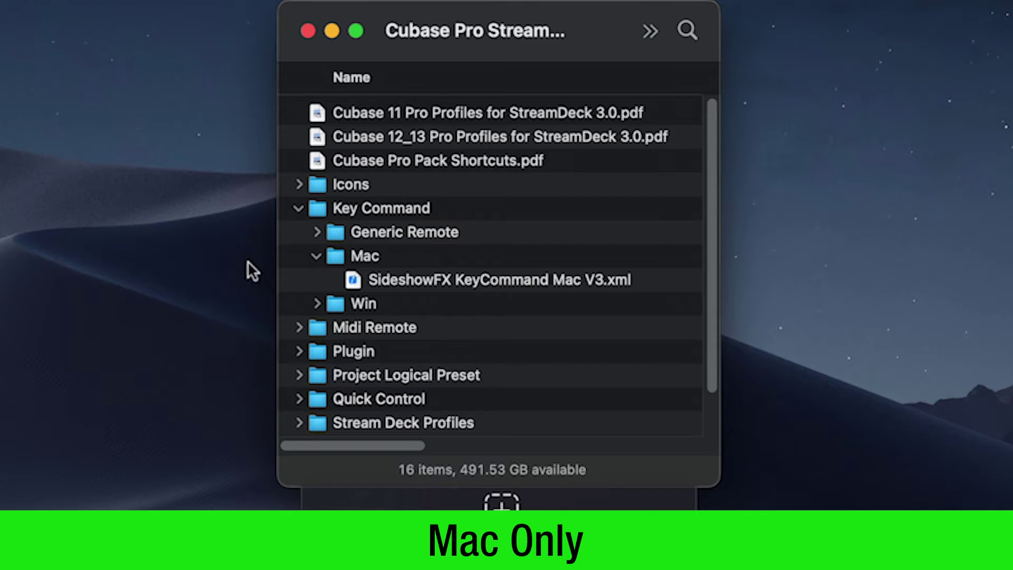
Expand the pack's Stream Deck Profiles folder for Mac and look over the profiles supplied for Cubase 11
{"action": "left_click", "coordinate": [299, 208]}
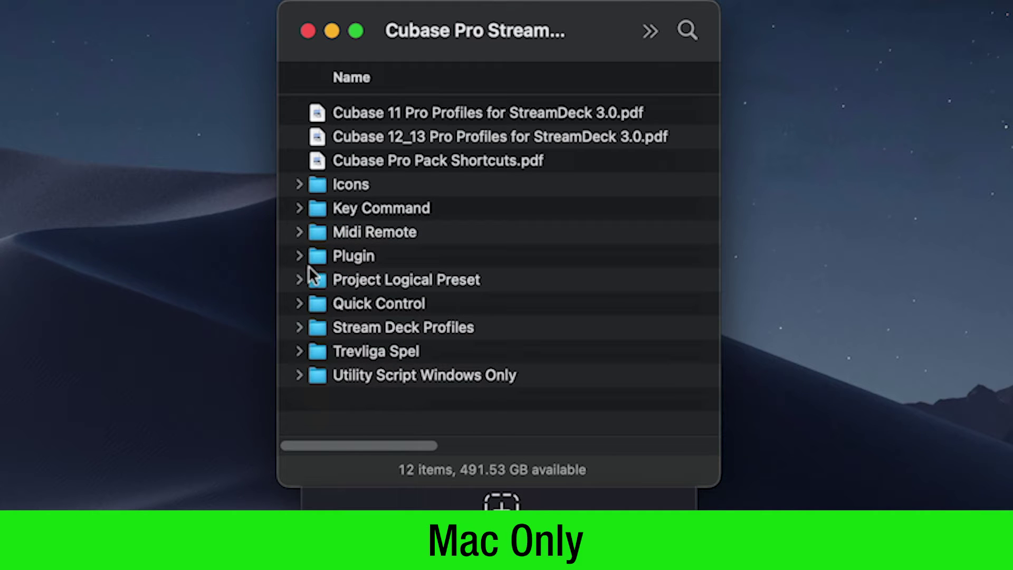
{"action": "left_click", "coordinate": [300, 328]}
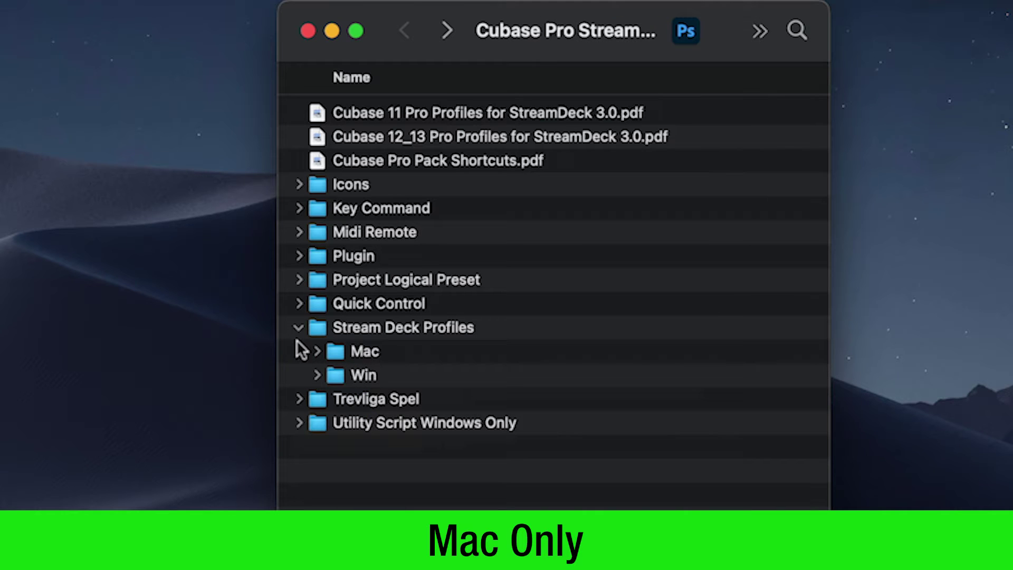
{"action": "left_click", "coordinate": [326, 350]}
{"action": "left_click", "coordinate": [317, 352]}
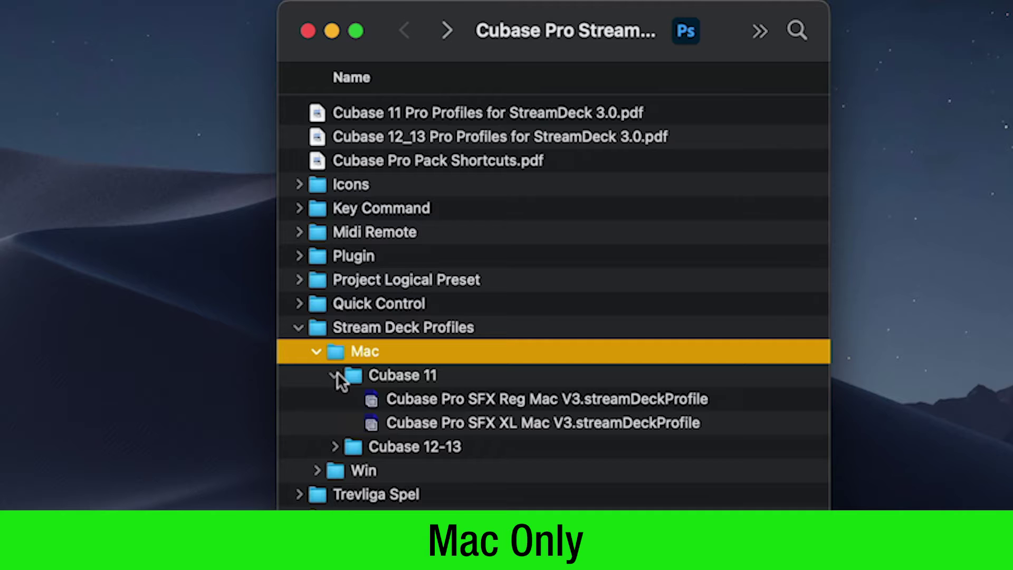
{"action": "left_click", "coordinate": [334, 375]}
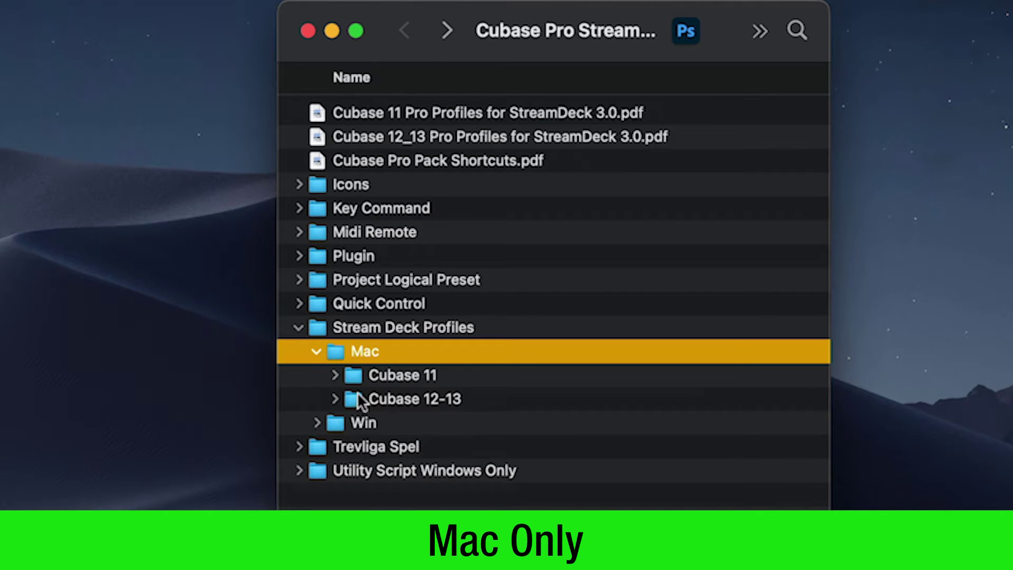
{"action": "left_click", "coordinate": [335, 375]}
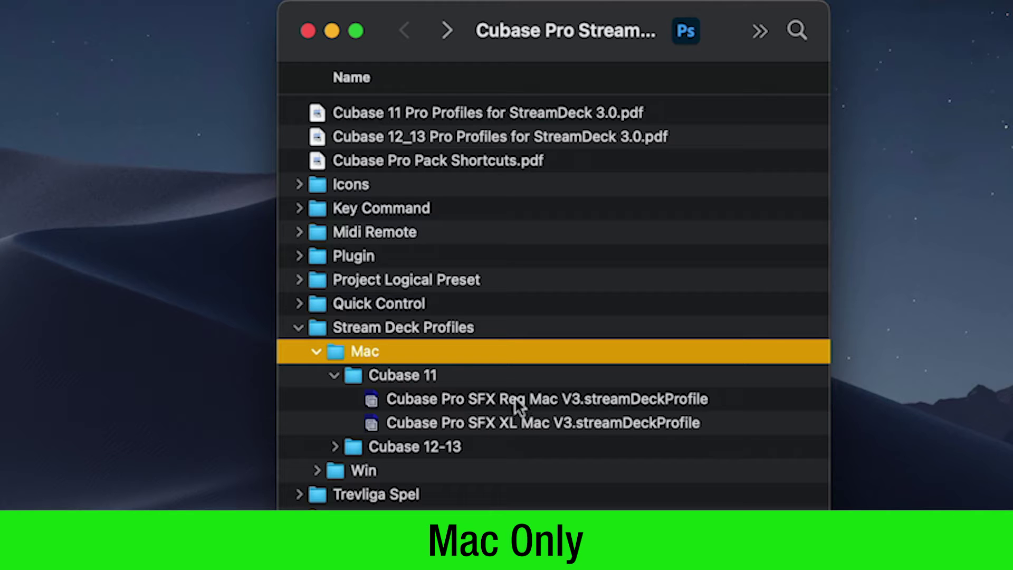
{"action": "left_click", "coordinate": [335, 375]}
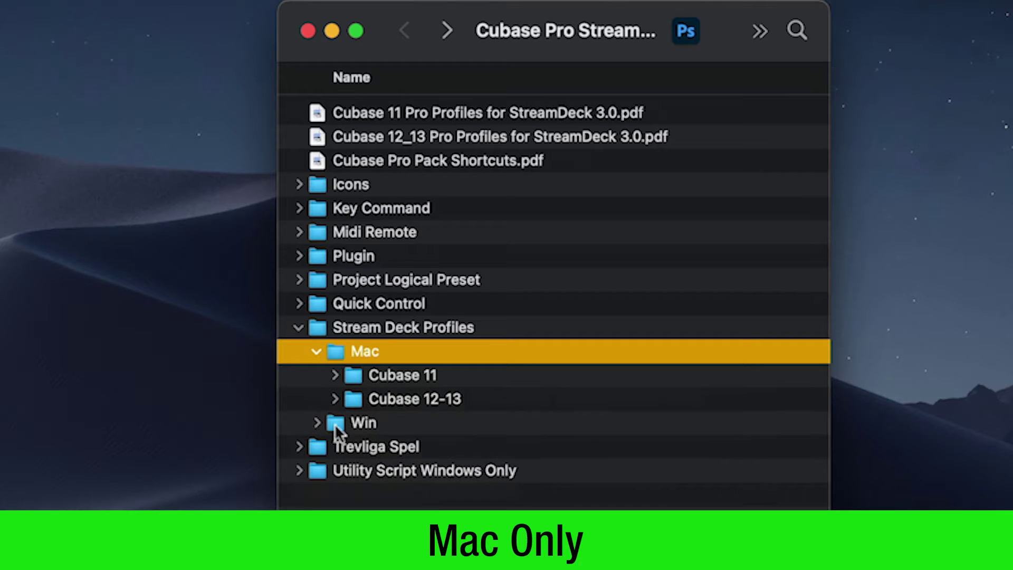
Open Cubase Pro SFX XL Mac V3 MIDI.streamDeckProfile from the Cubase 12-13 folder to install it on the Stream Deck
{"action": "left_click", "coordinate": [335, 399]}
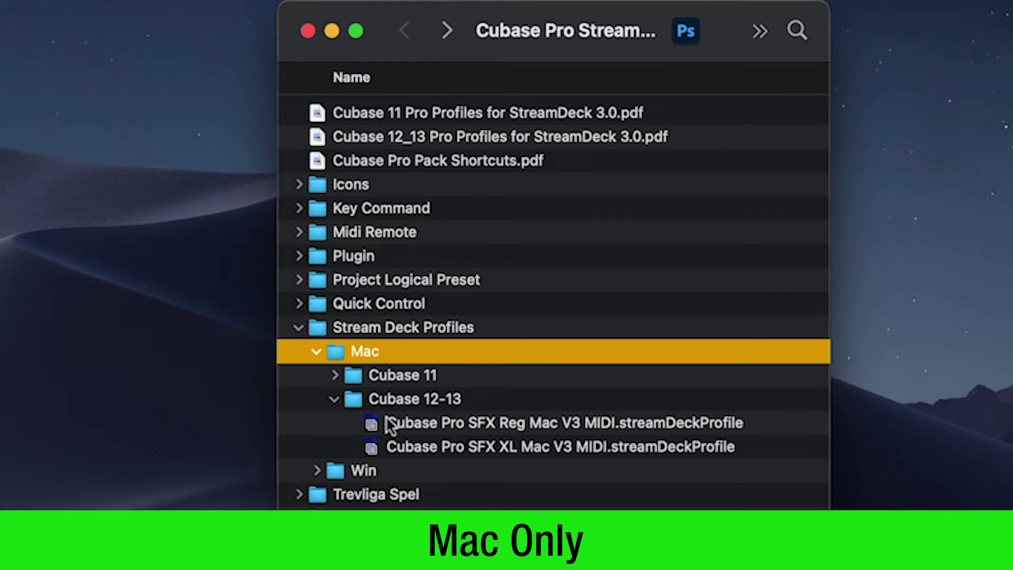
{"action": "left_click", "coordinate": [393, 447]}
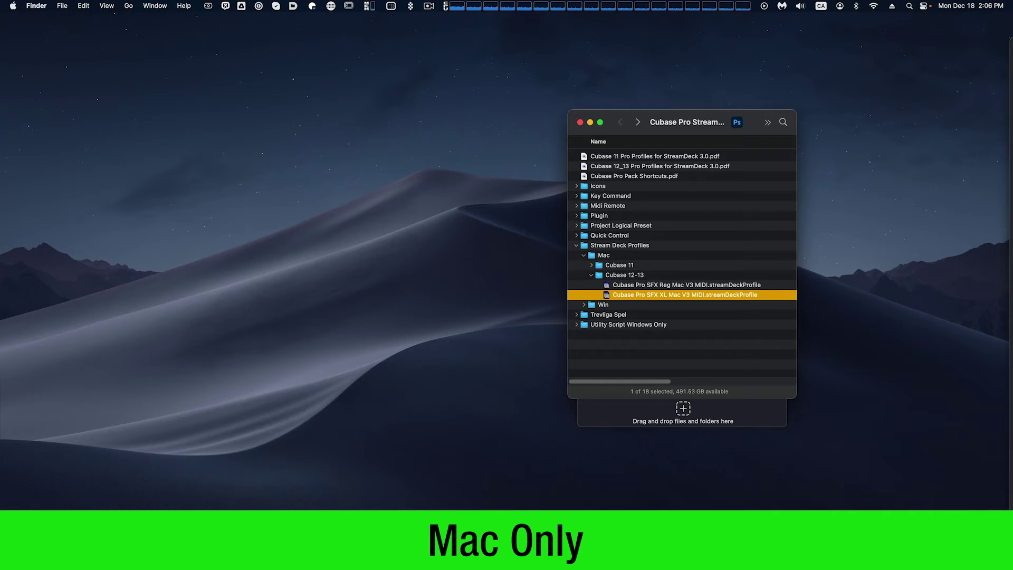
{"action": "double_click", "coordinate": [372, 446]}
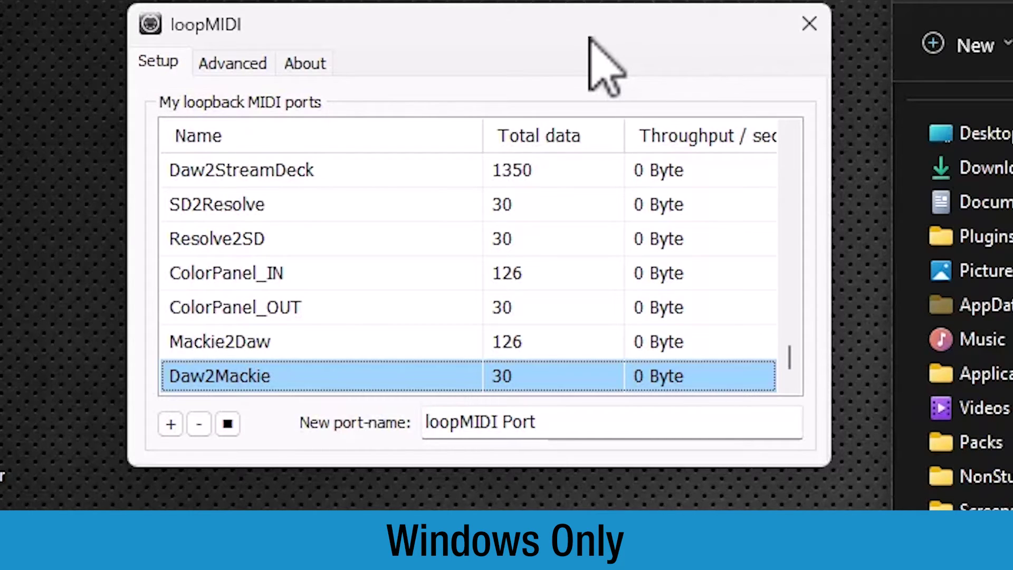
Switch to loopMIDI on Windows and add a loopback MIDI port named StreamDeck2DawTrack
{"action": "left_click_drag", "start_coordinate": [563, 423], "coordinate": [336, 417]}
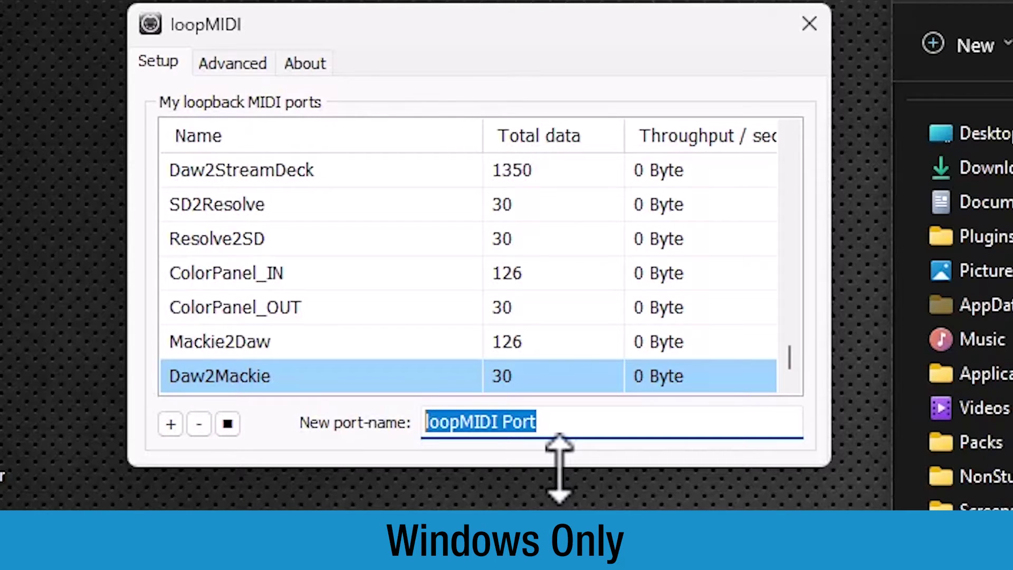
{"action": "type", "text": "Str"}
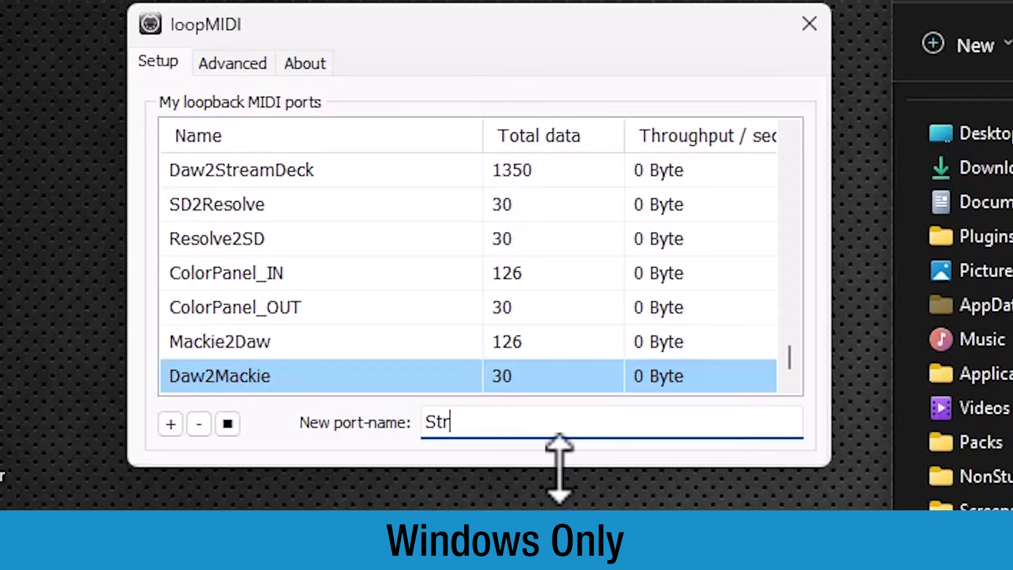
{"action": "type", "text": "eamDeck"}
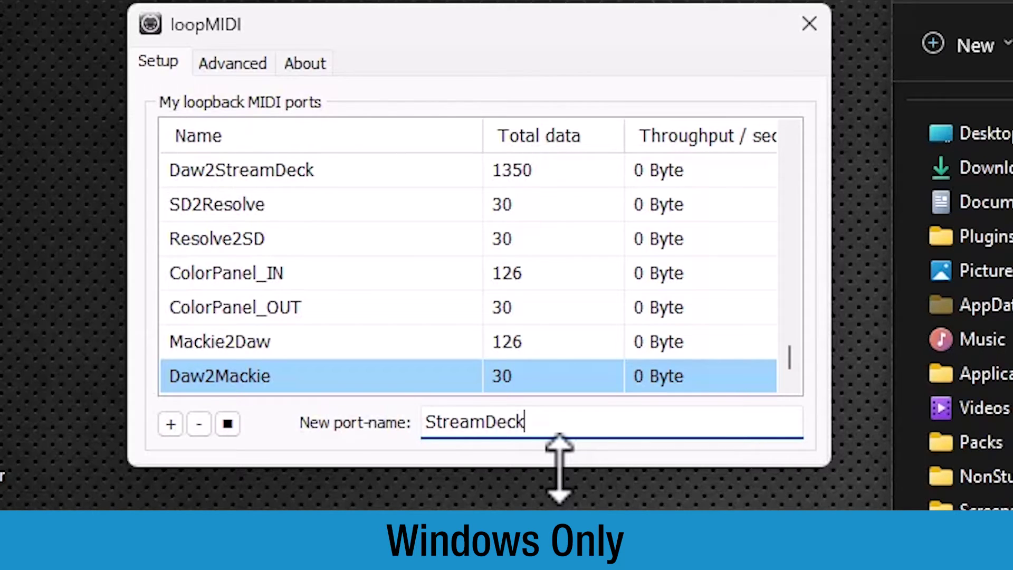
{"action": "type", "text": "2DawTrack"}
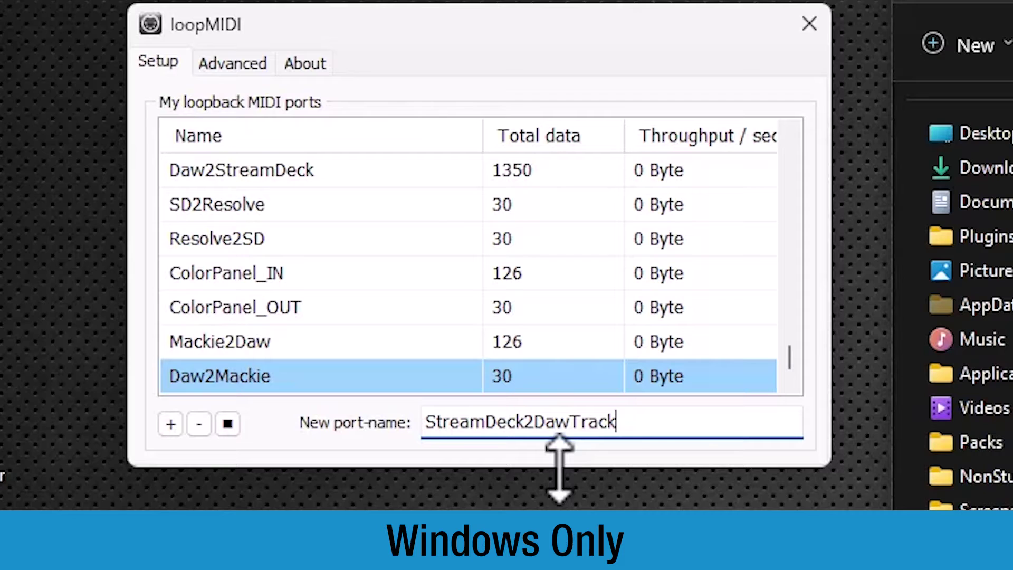
{"action": "left_click", "coordinate": [171, 425]}
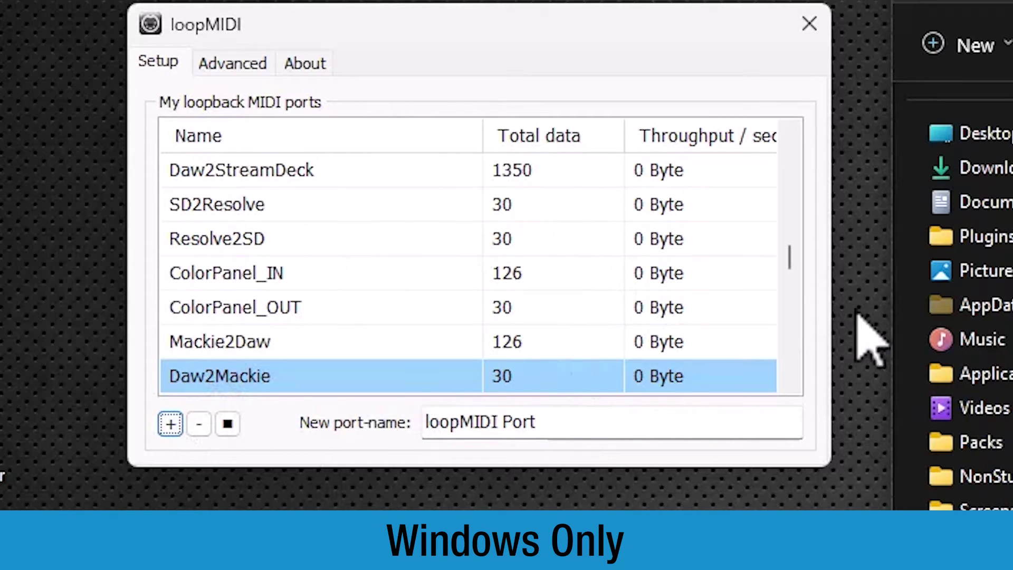
Add a second loopback MIDI port named DawTrack2StreamDeck
{"action": "left_click", "coordinate": [791, 275]}
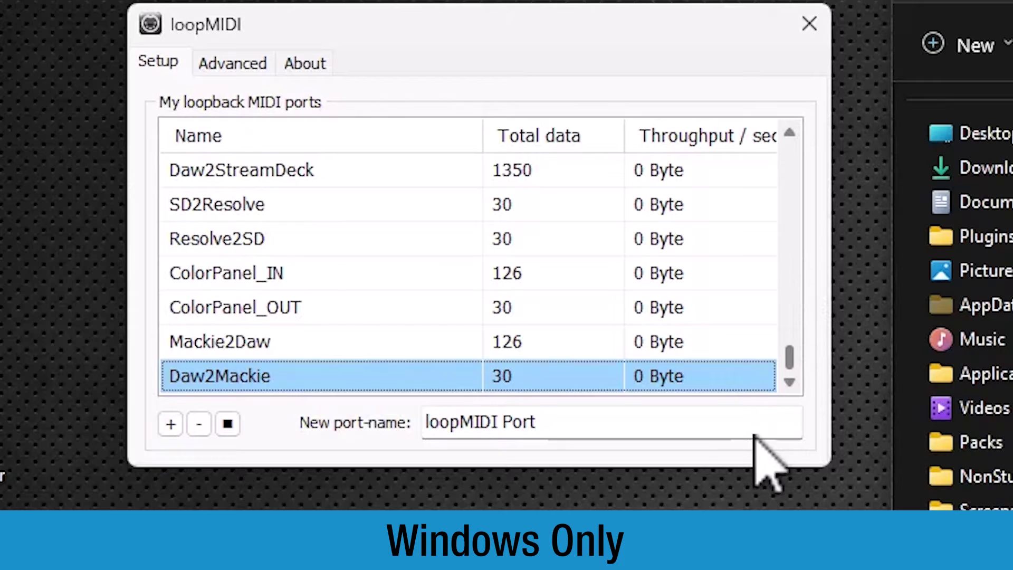
{"action": "scroll", "coordinate": [718, 364], "scroll_direction": "down", "scroll_amount": 1}
{"action": "left_click_drag", "start_coordinate": [593, 422], "coordinate": [290, 430]}
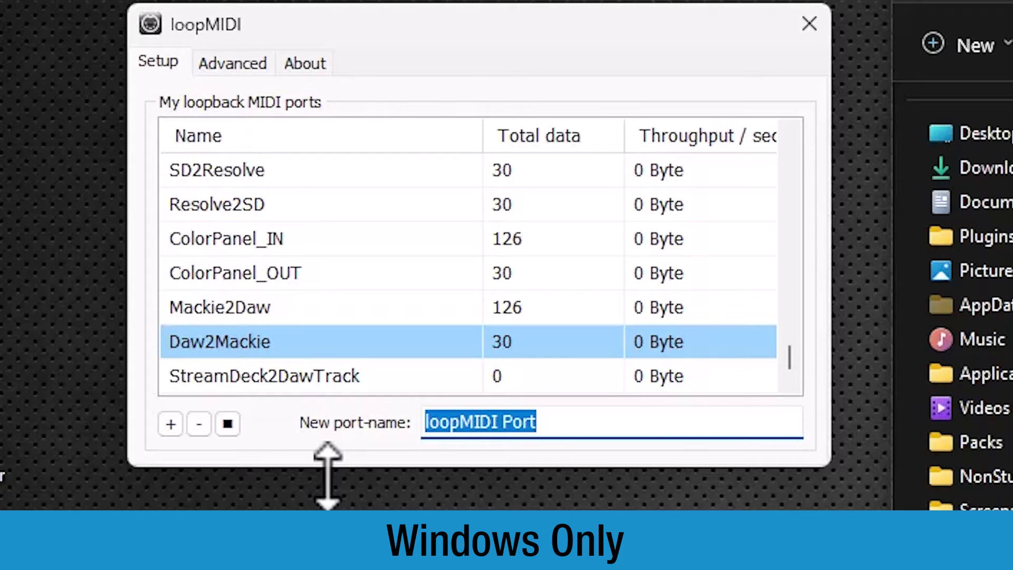
{"action": "type", "text": "Daw"}
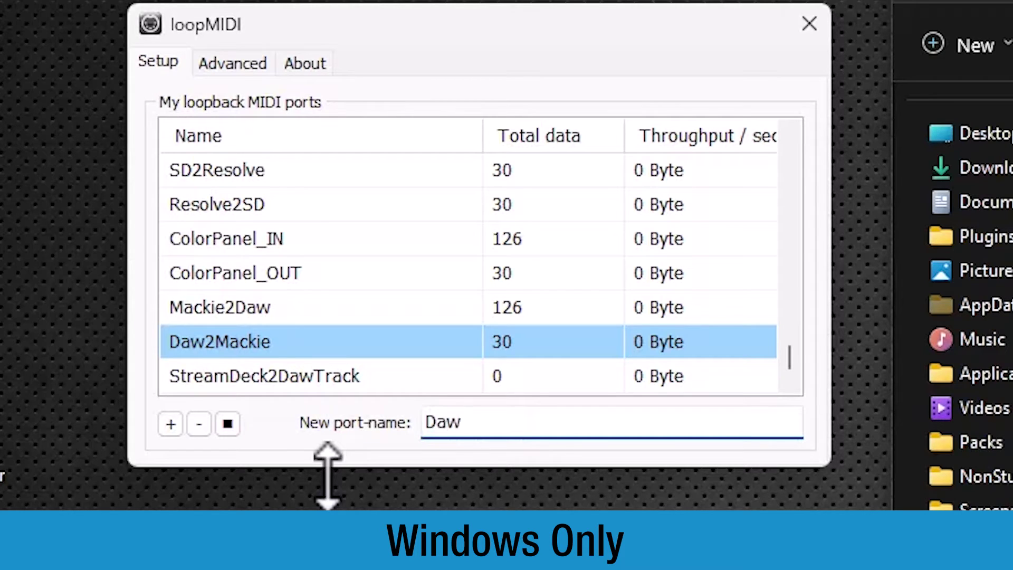
{"action": "type", "text": "Track2Stre"}
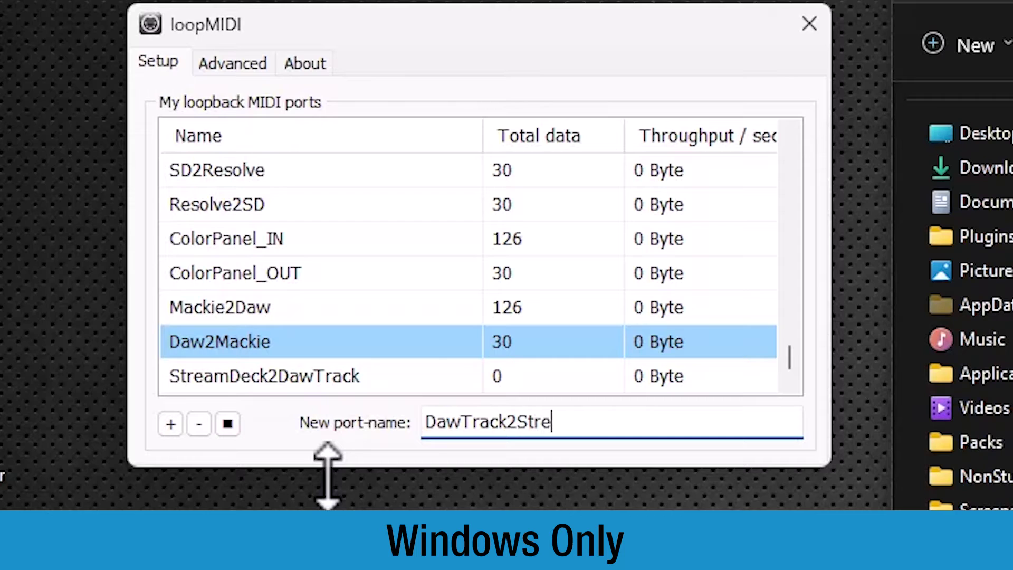
{"action": "type", "text": "amDeck"}
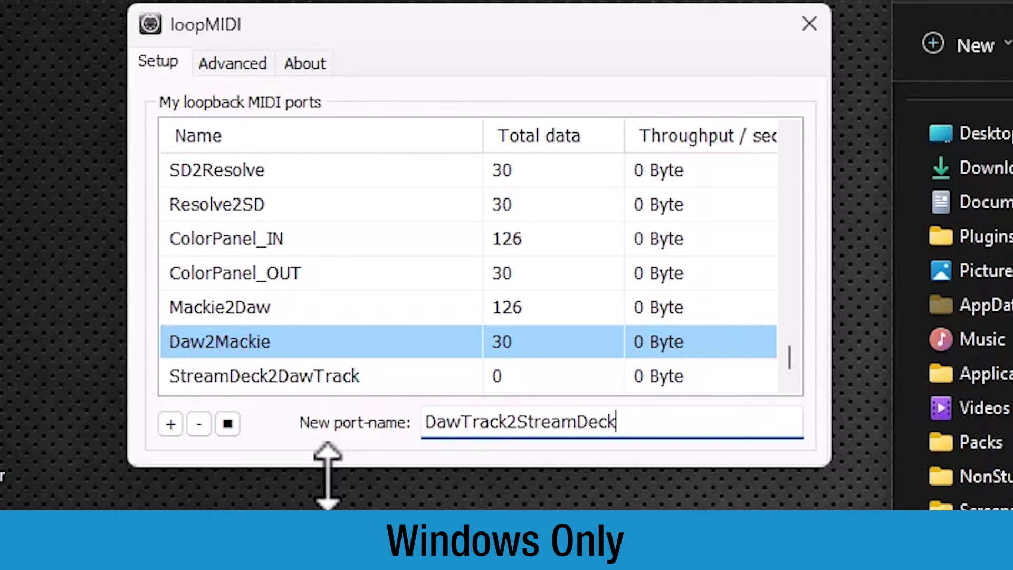
{"action": "left_click", "coordinate": [170, 424]}
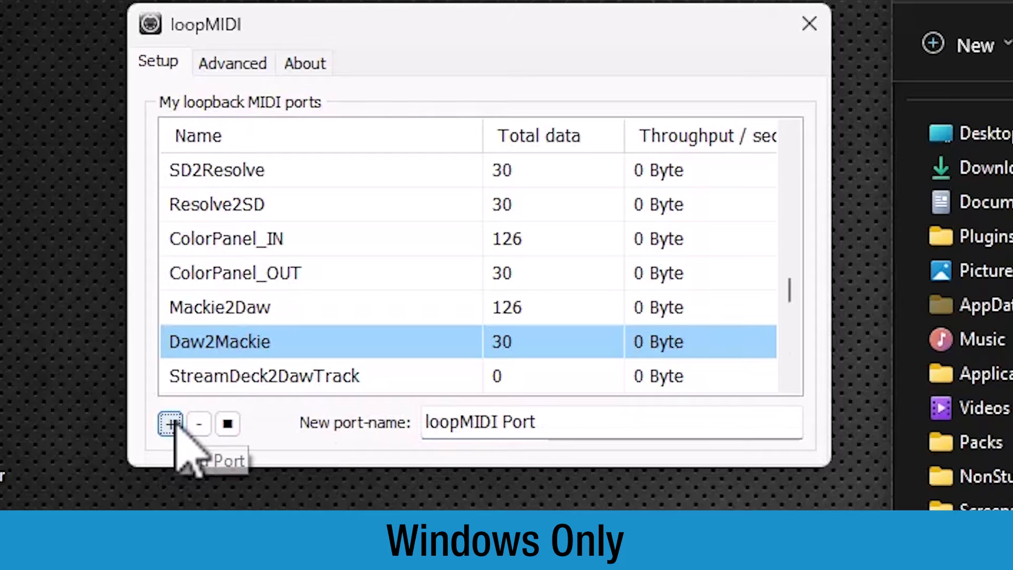
Add a loopback MIDI port named MidiKeys_IN
{"action": "left_click_drag", "start_coordinate": [796, 305], "coordinate": [792, 419]}
{"action": "left_click_drag", "start_coordinate": [604, 421], "coordinate": [246, 405]}
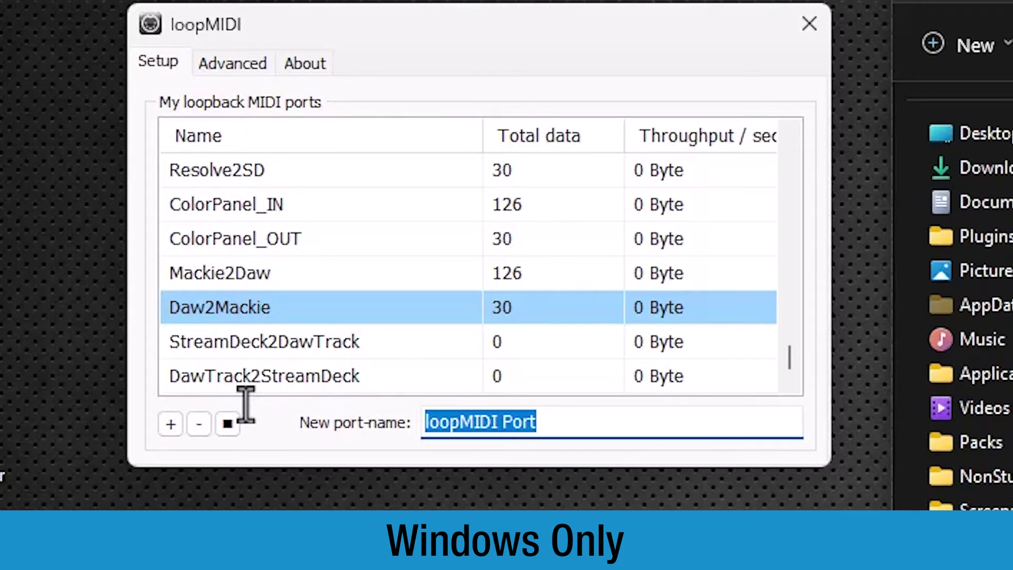
{"action": "type", "text": "Midi"}
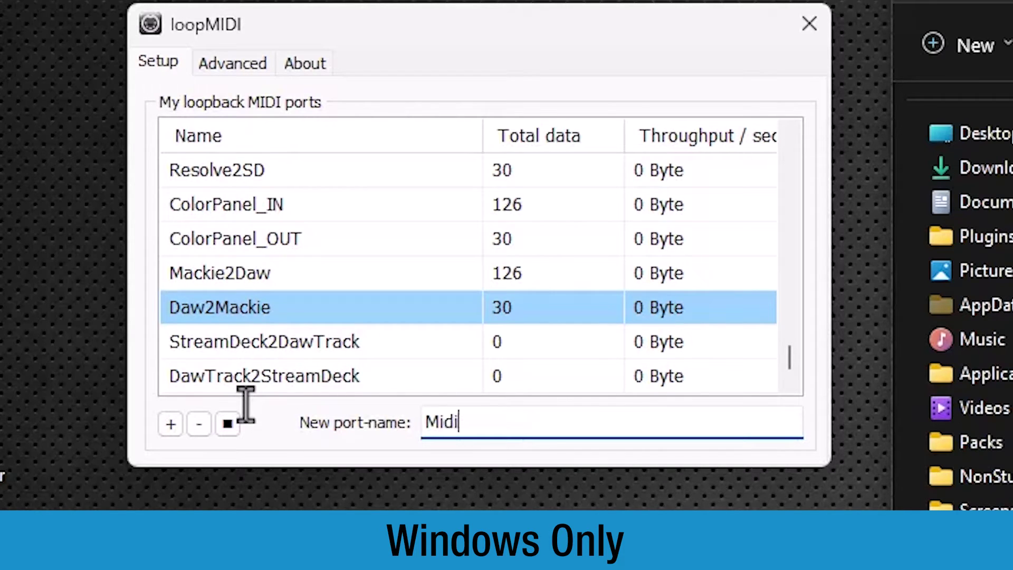
{"action": "type", "text": "Keys_IN"}
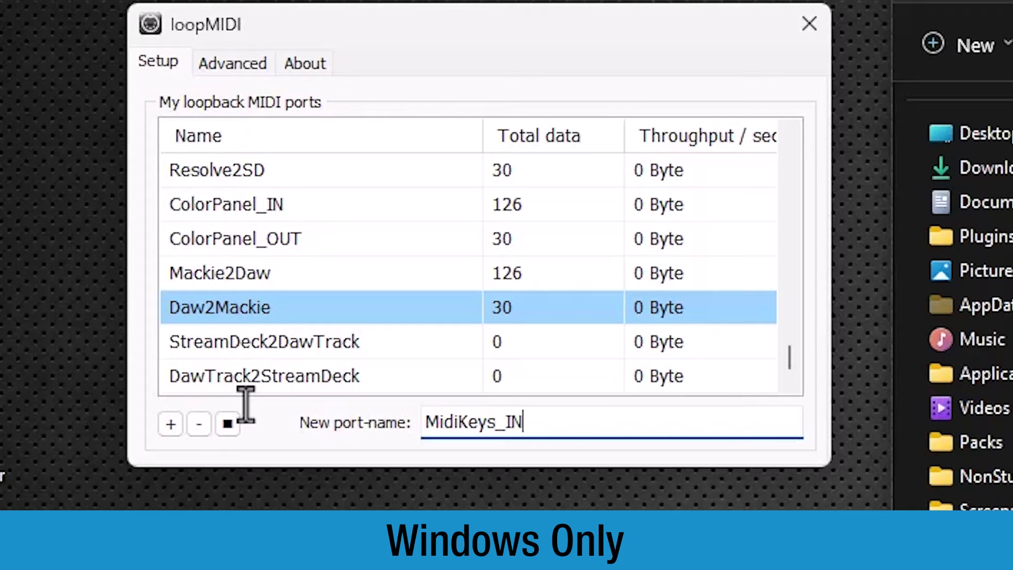
{"action": "left_click", "coordinate": [171, 425]}
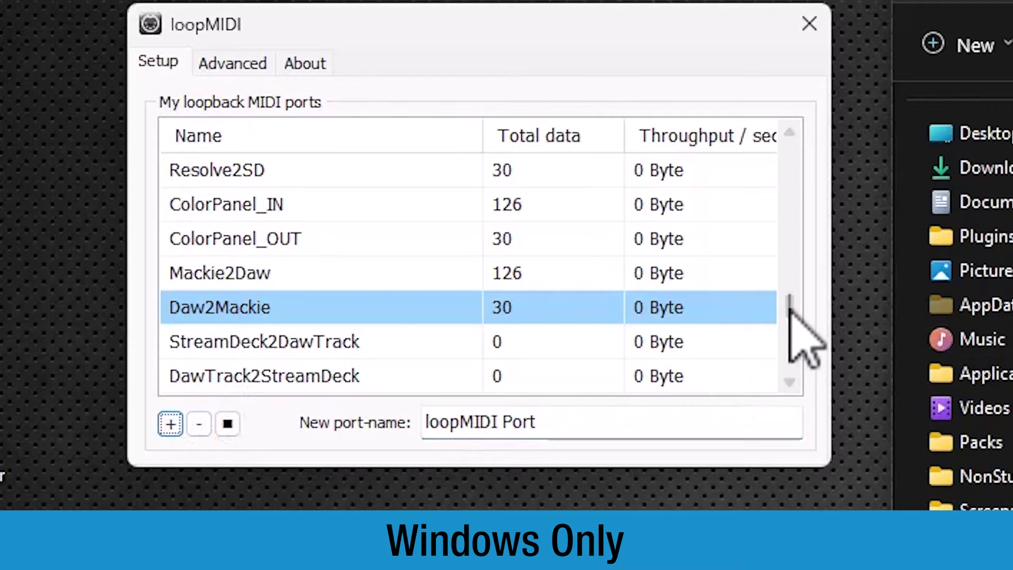
Add a loopback MIDI port named MidiKeys_OUT
{"action": "left_click", "coordinate": [790, 382]}
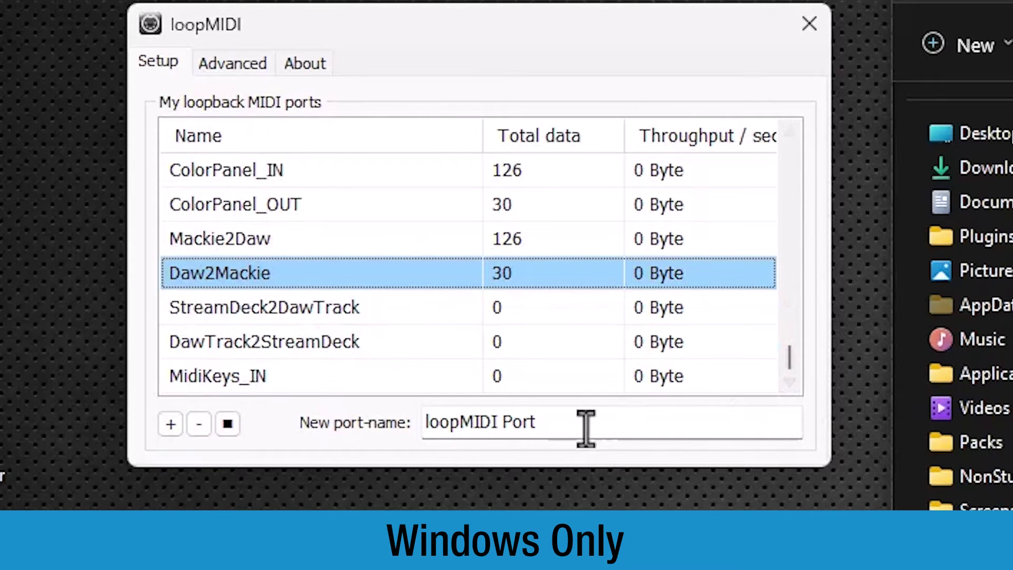
{"action": "left_click_drag", "start_coordinate": [584, 425], "coordinate": [326, 396]}
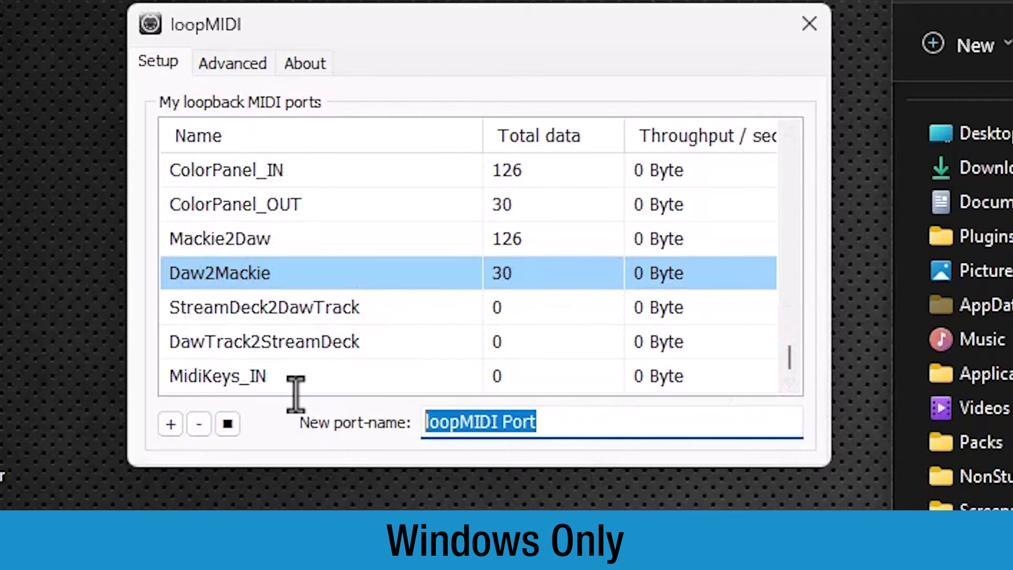
{"action": "type", "text": "M"}
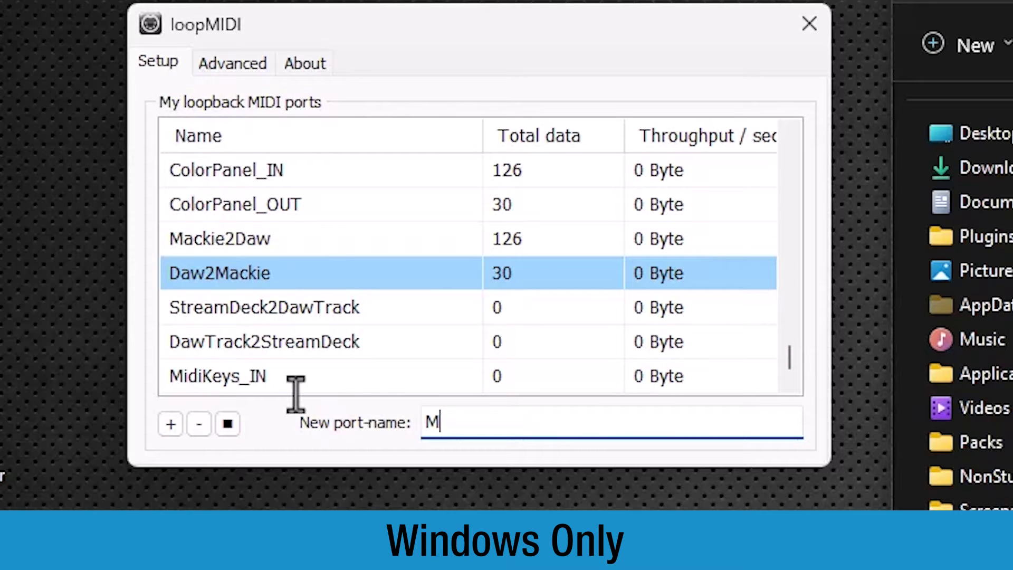
{"action": "type", "text": "idiKeys"}
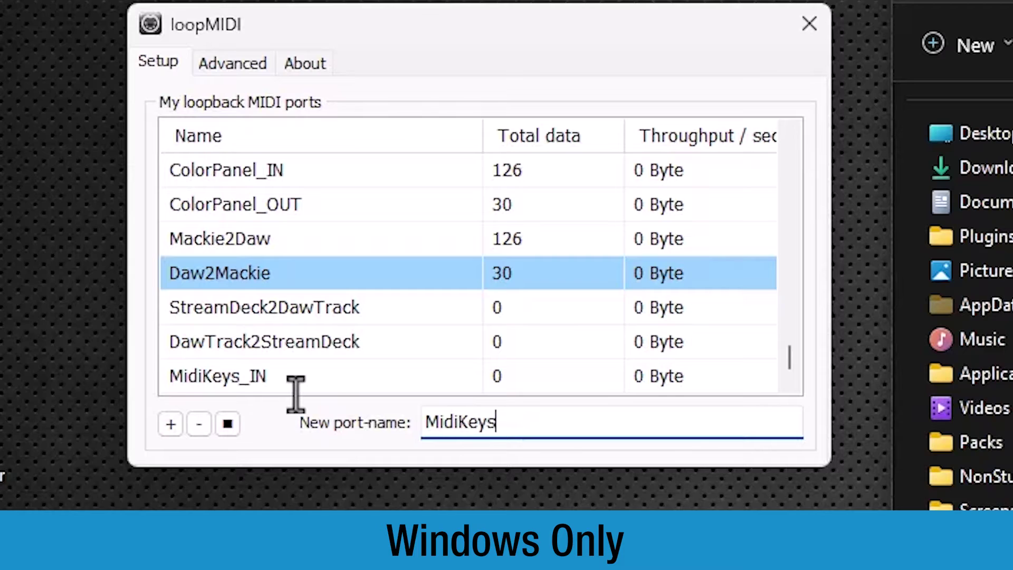
{"action": "type", "text": "_OUT"}
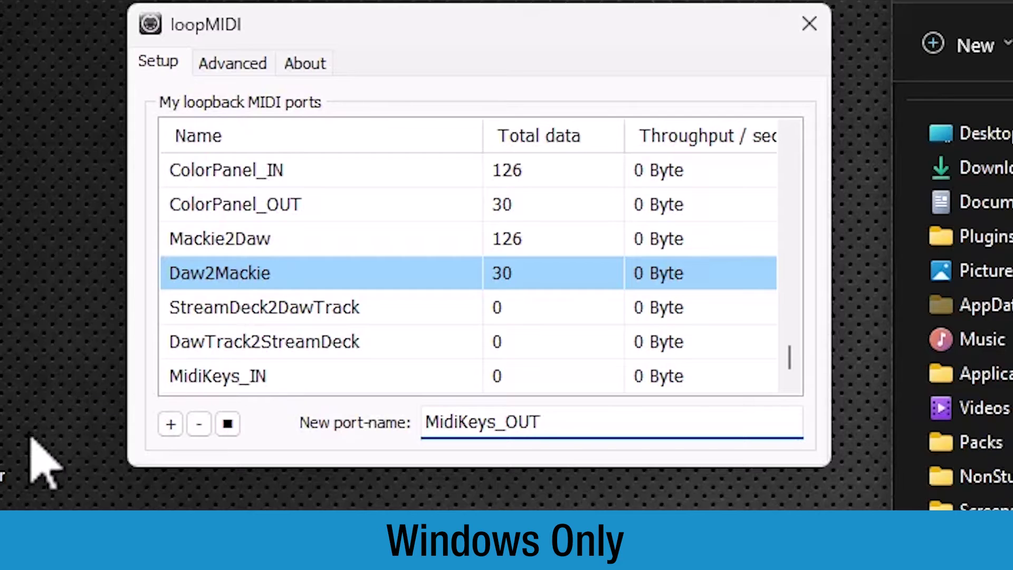
{"action": "left_click", "coordinate": [169, 424]}
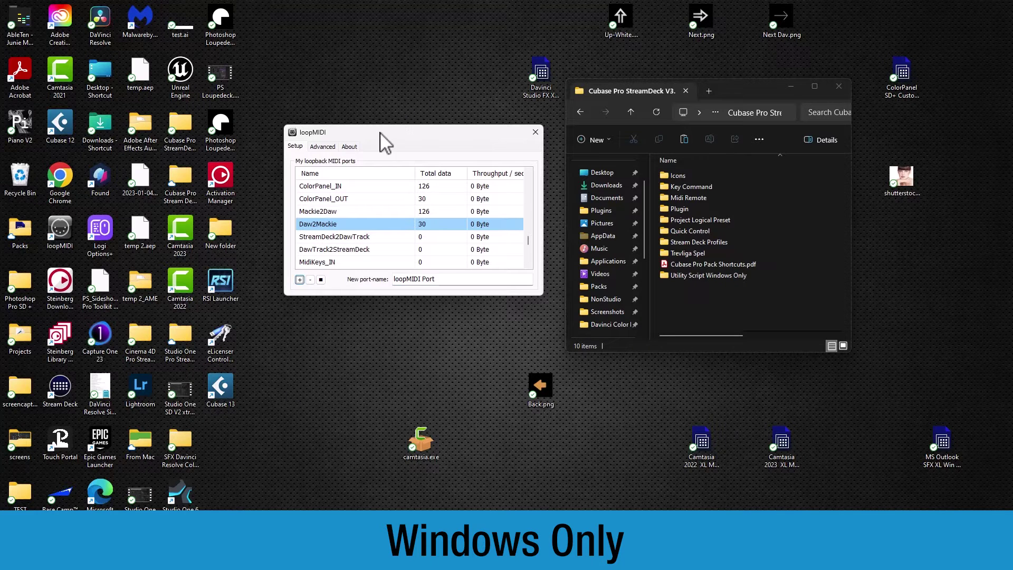
Move the loopMIDI window out of the way and open the Trevliga Spel folder in the Cubase Pro StreamDeck pack
{"action": "left_click_drag", "start_coordinate": [382, 135], "coordinate": [555, 528]}
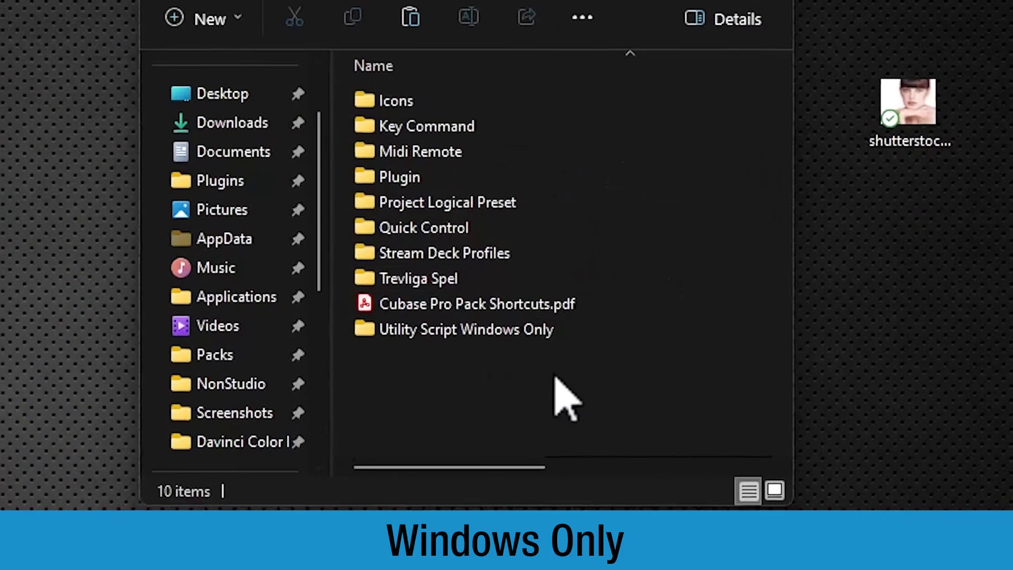
{"action": "left_click", "coordinate": [748, 301]}
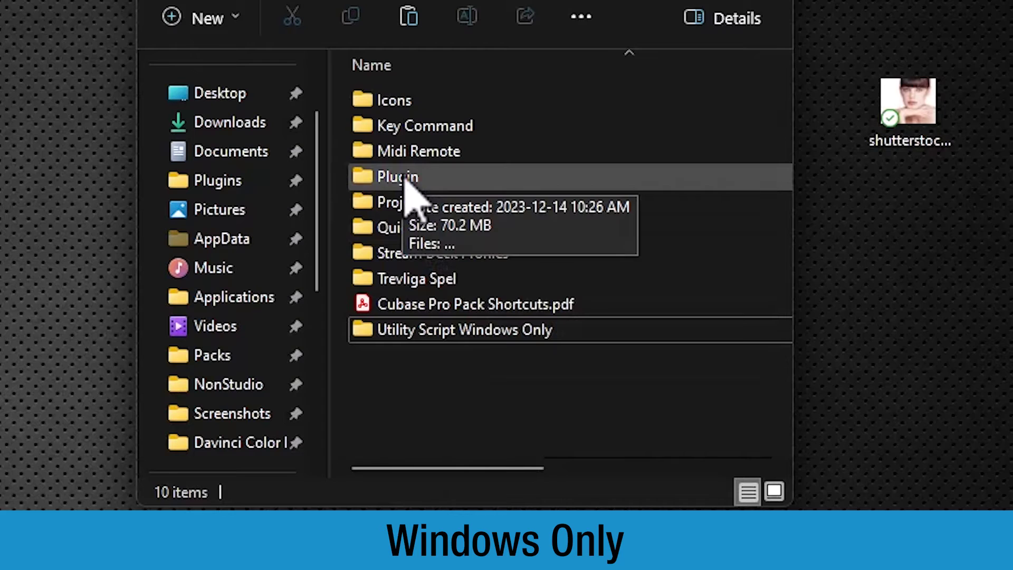
{"action": "left_click", "coordinate": [411, 287]}
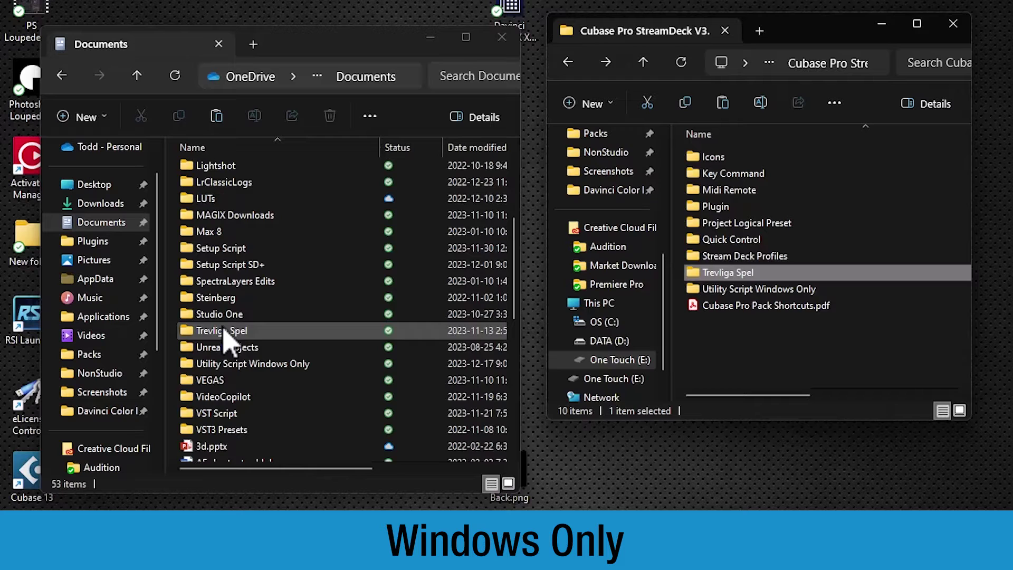
{"action": "double_click", "coordinate": [745, 272]}
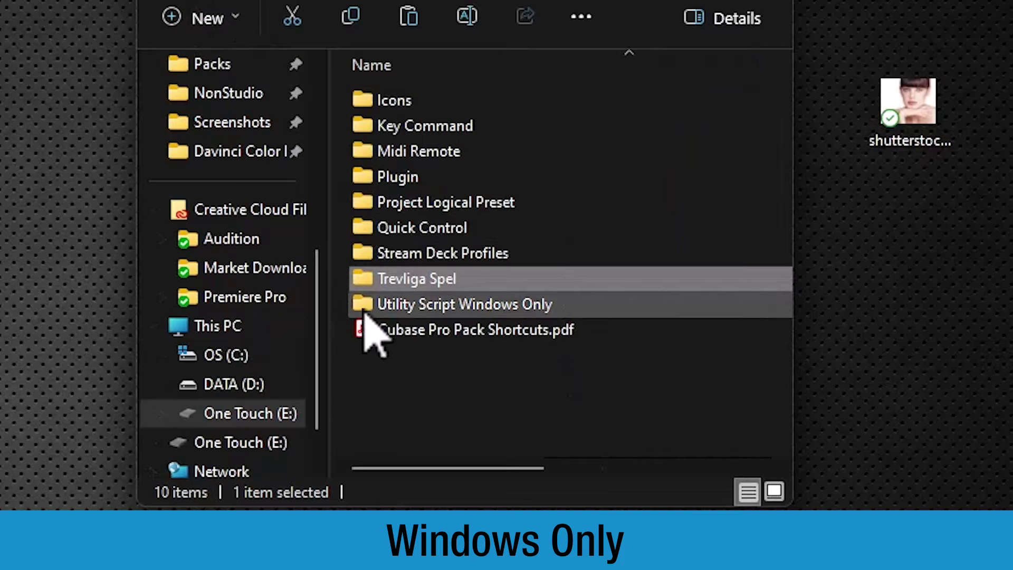
Copy the Utility Script Windows Only folder from the Cubase Pro StreamDeck pack to another folder on the computer
{"action": "left_click", "coordinate": [515, 311]}
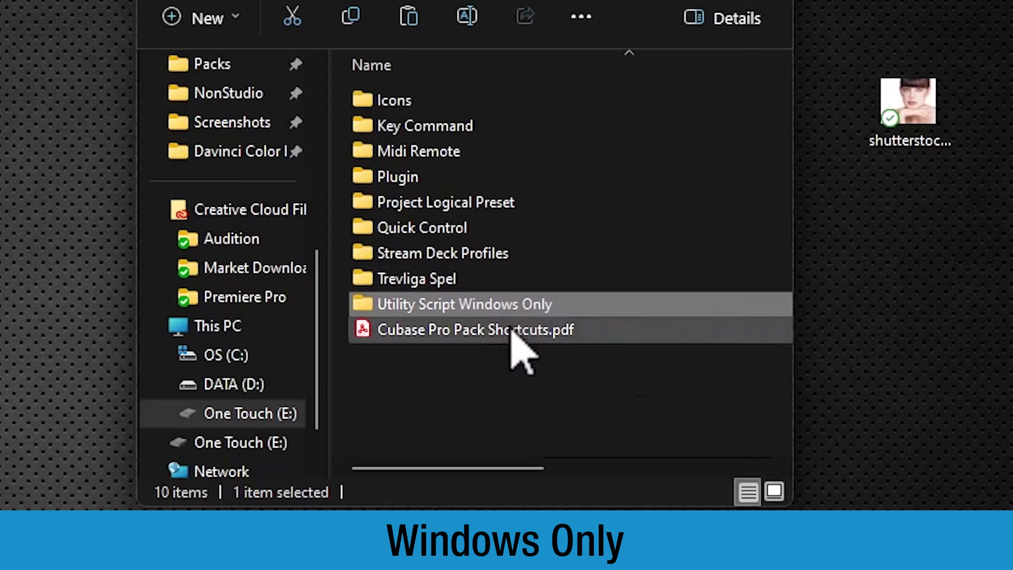
{"action": "left_click_drag", "start_coordinate": [320, 269], "coordinate": [329, 95]}
{"action": "left_click_drag", "start_coordinate": [429, 315], "coordinate": [242, 245]}
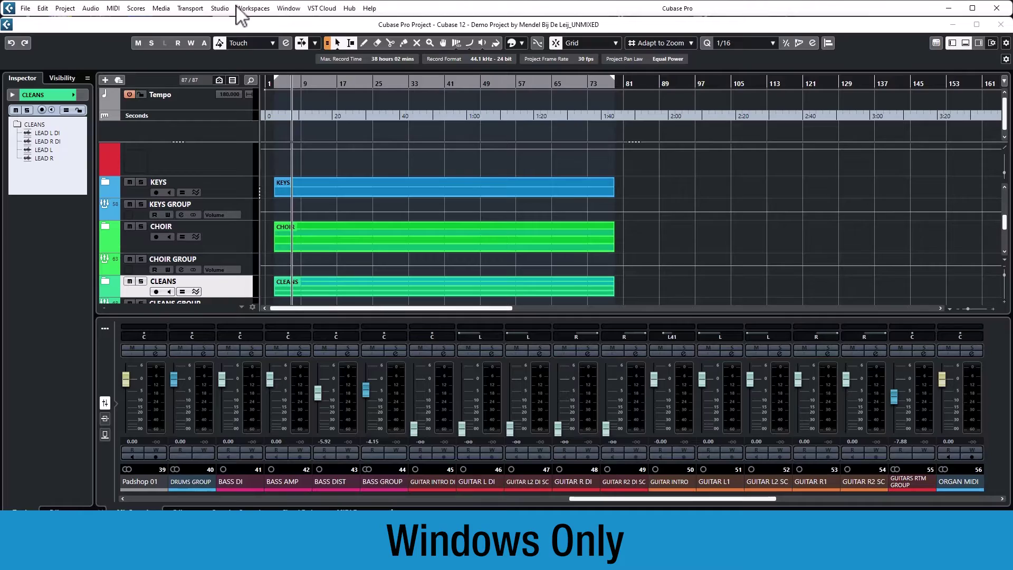
Switch to Cubase, open MIDI Port Setup in Studio Setup, and review the visibility and All MIDI settings of the loopback ports
{"action": "left_click", "coordinate": [221, 9]}
{"action": "left_click", "coordinate": [282, 221]}
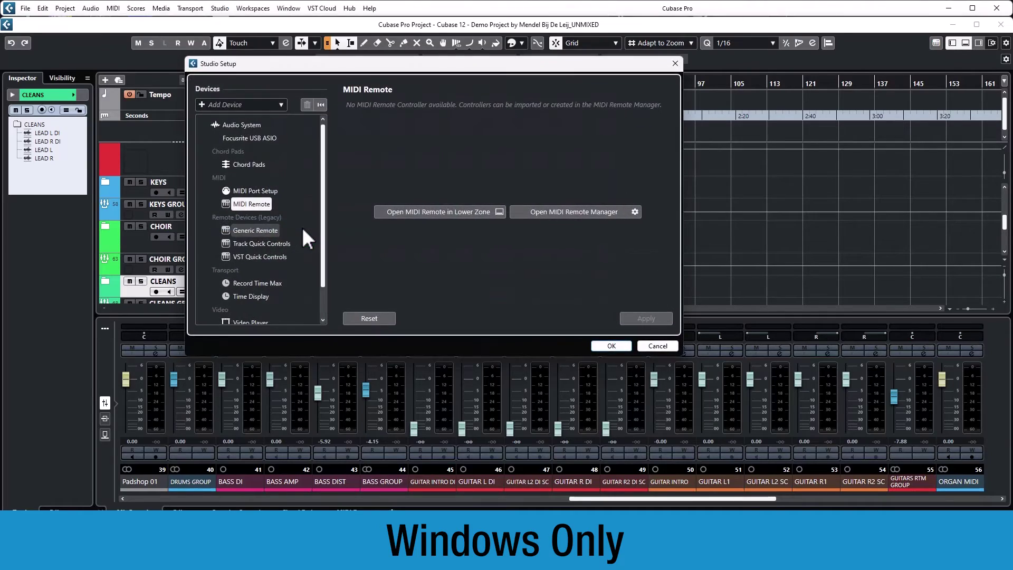
{"action": "left_click", "coordinate": [243, 186]}
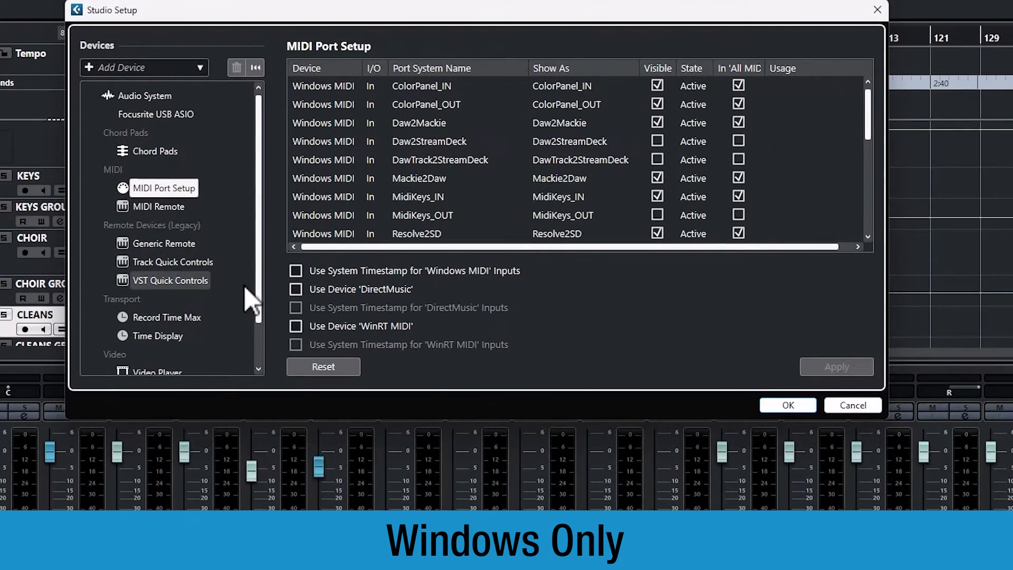
{"action": "left_click_drag", "start_coordinate": [886, 421], "coordinate": [942, 569]}
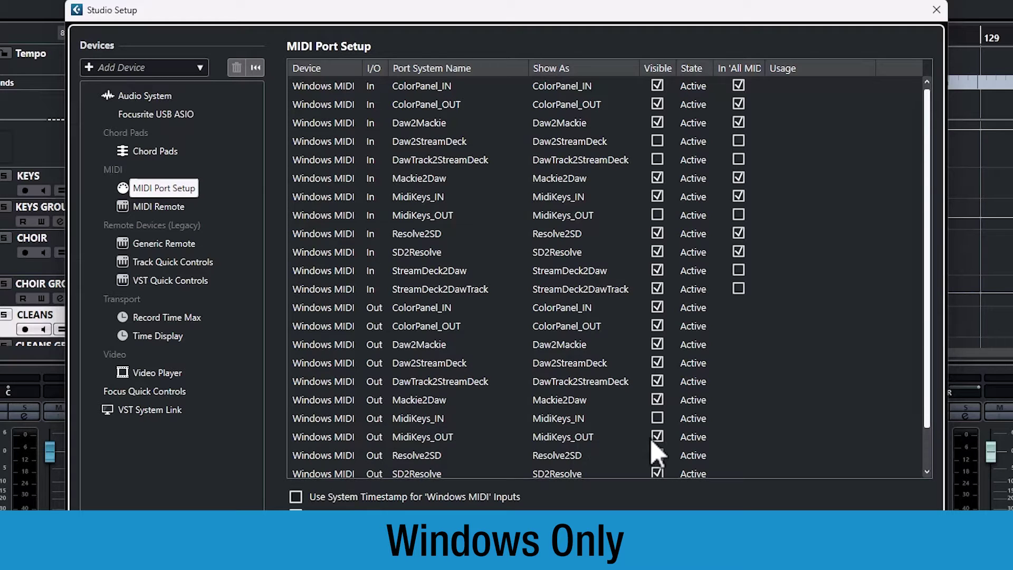
{"action": "scroll", "coordinate": [567, 436], "scroll_direction": "down", "scroll_amount": 2}
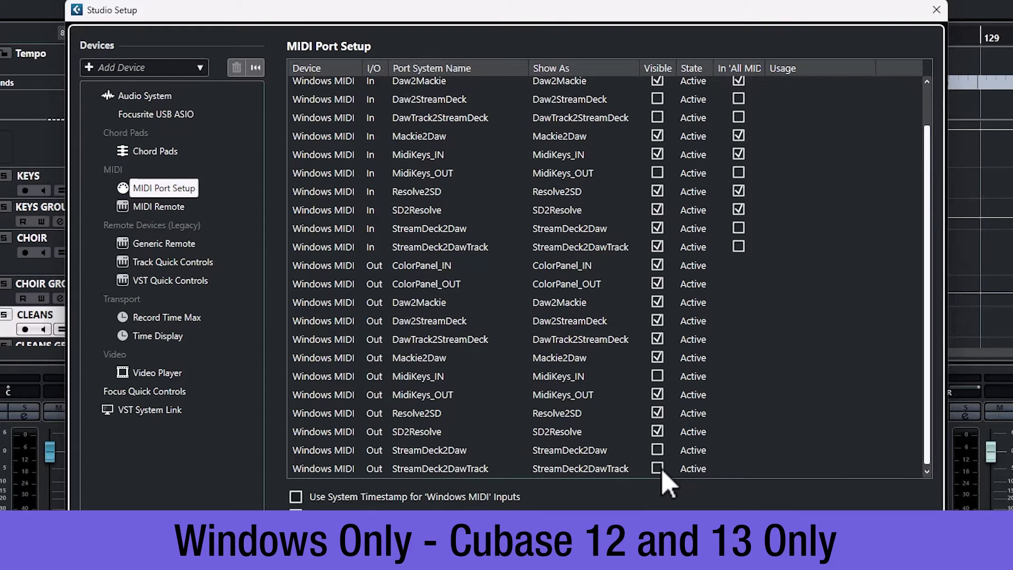
Import SideshowFX_Track Mix Strip.midiremote from the pack's Midi Remote Win folder into the MIDI Remote Manager
{"action": "left_click", "coordinate": [167, 207]}
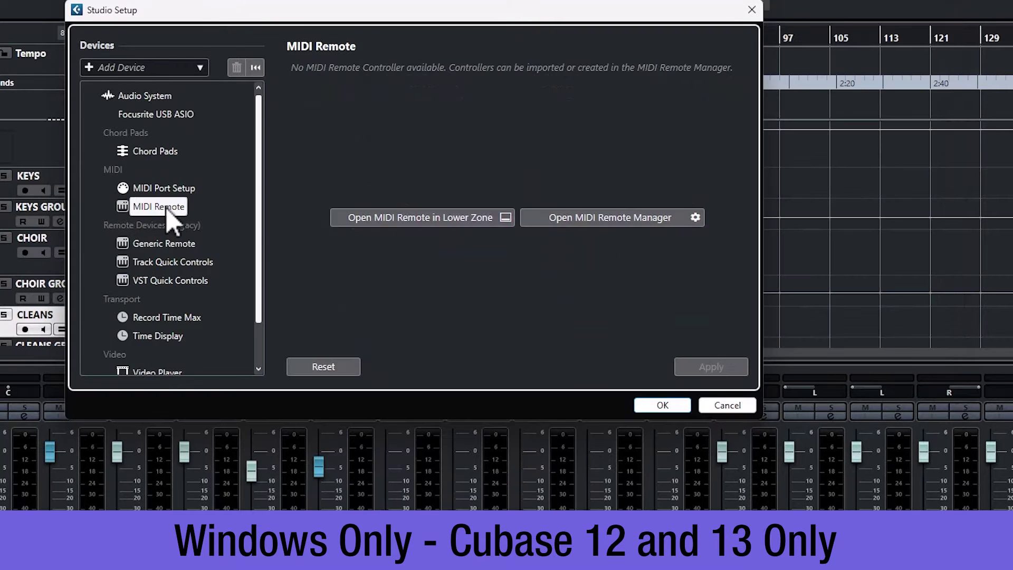
{"action": "left_click", "coordinate": [650, 217]}
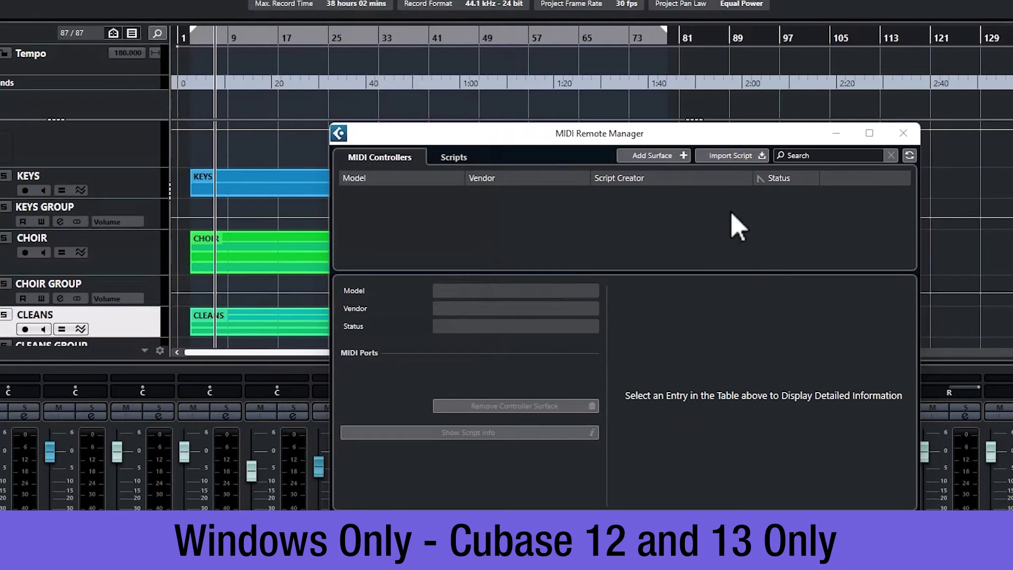
{"action": "left_click", "coordinate": [731, 157]}
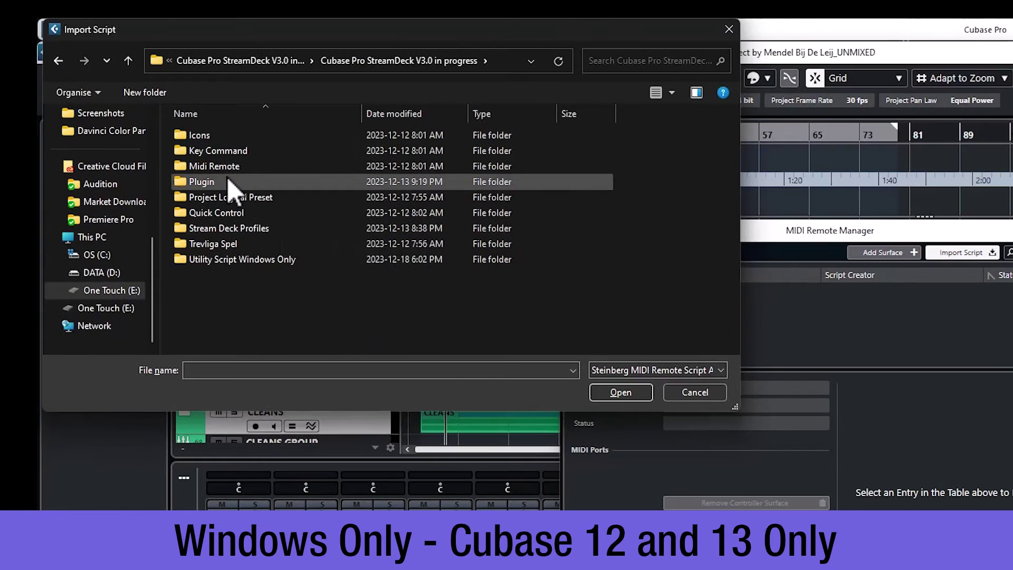
{"action": "double_click", "coordinate": [227, 165]}
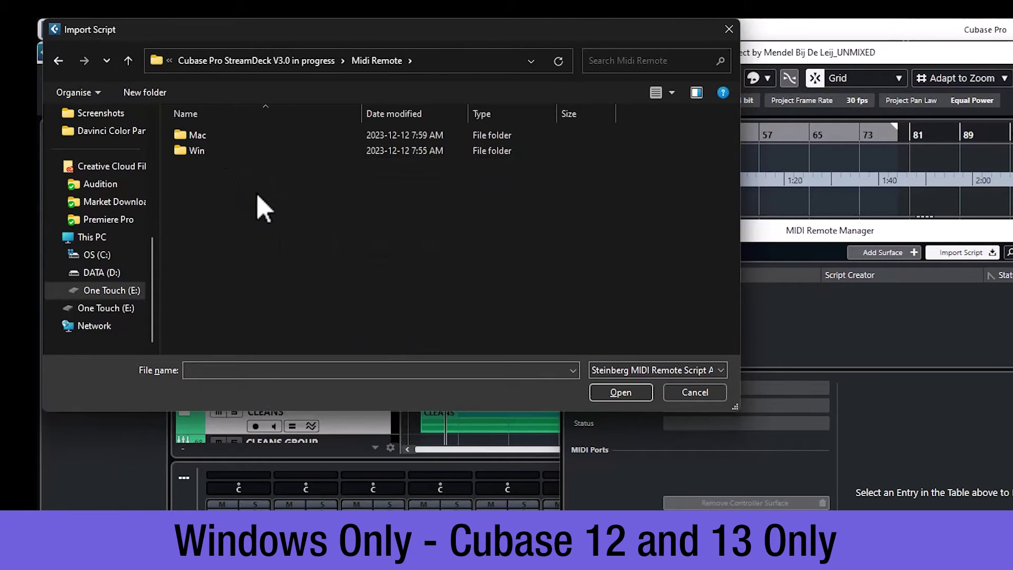
{"action": "double_click", "coordinate": [207, 152]}
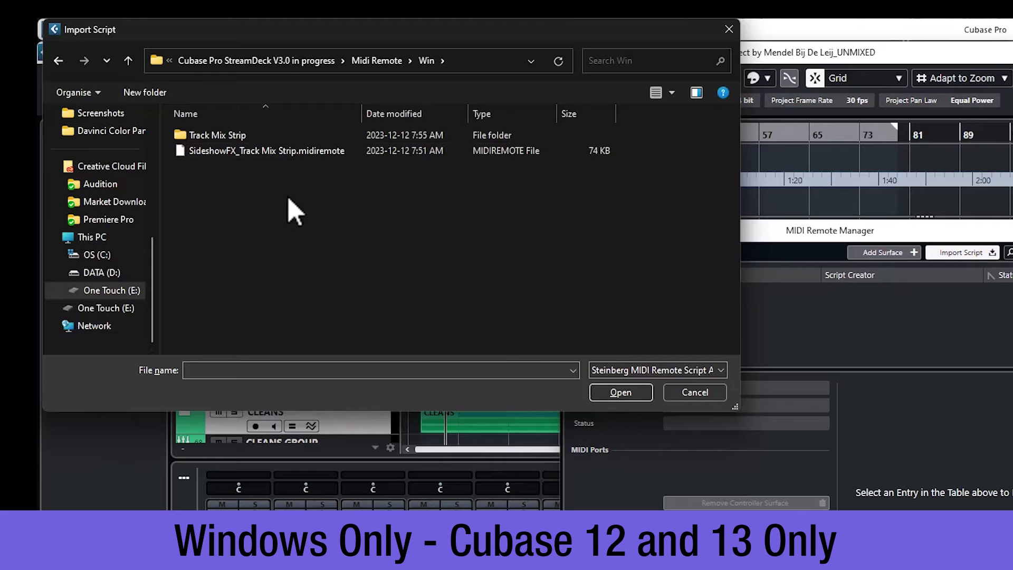
{"action": "double_click", "coordinate": [293, 158]}
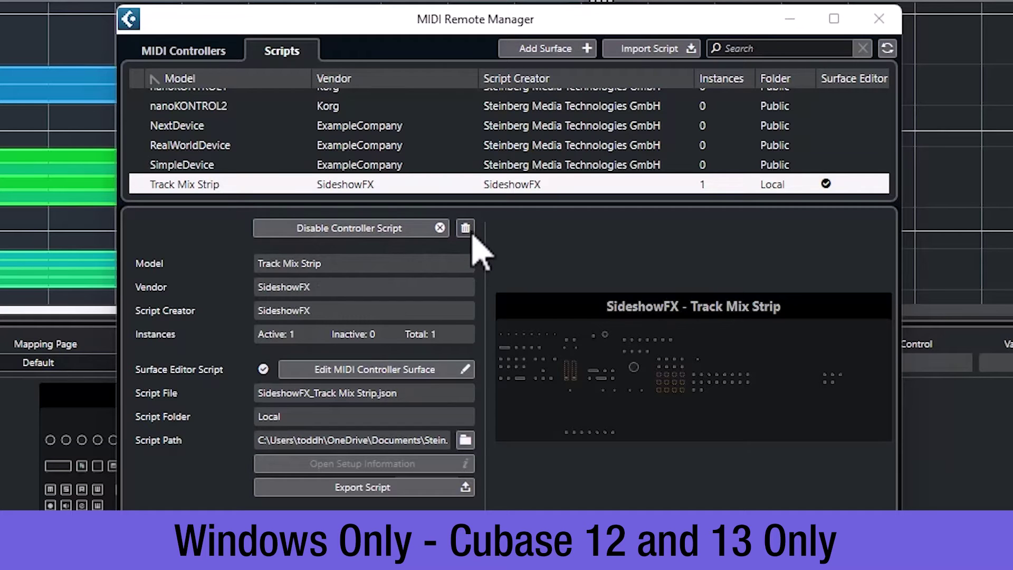
Disable and re-enable the Track Mix Strip controller script, and return to the list of MIDI controllers
{"action": "left_click", "coordinate": [441, 230]}
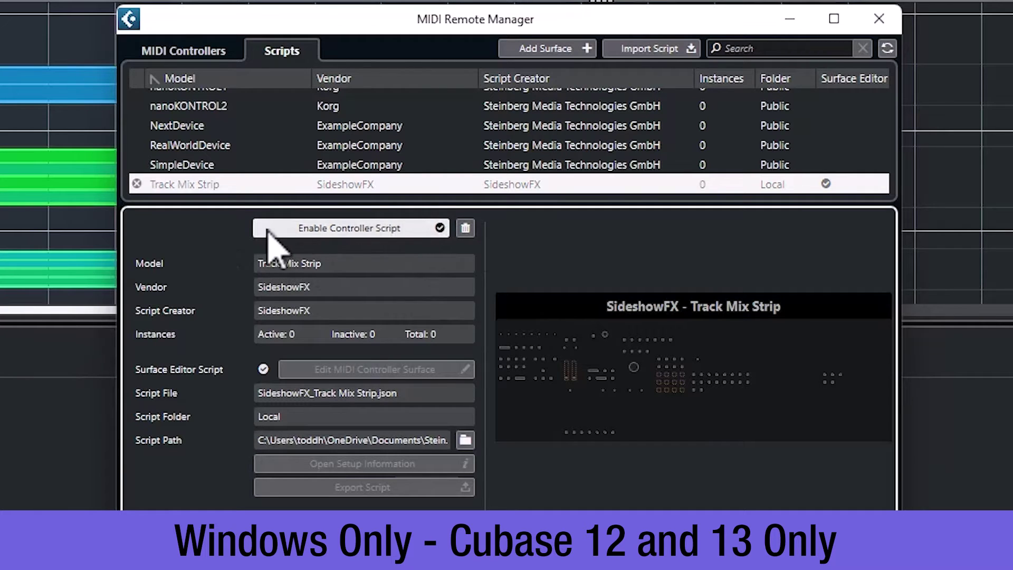
{"action": "left_click", "coordinate": [349, 228]}
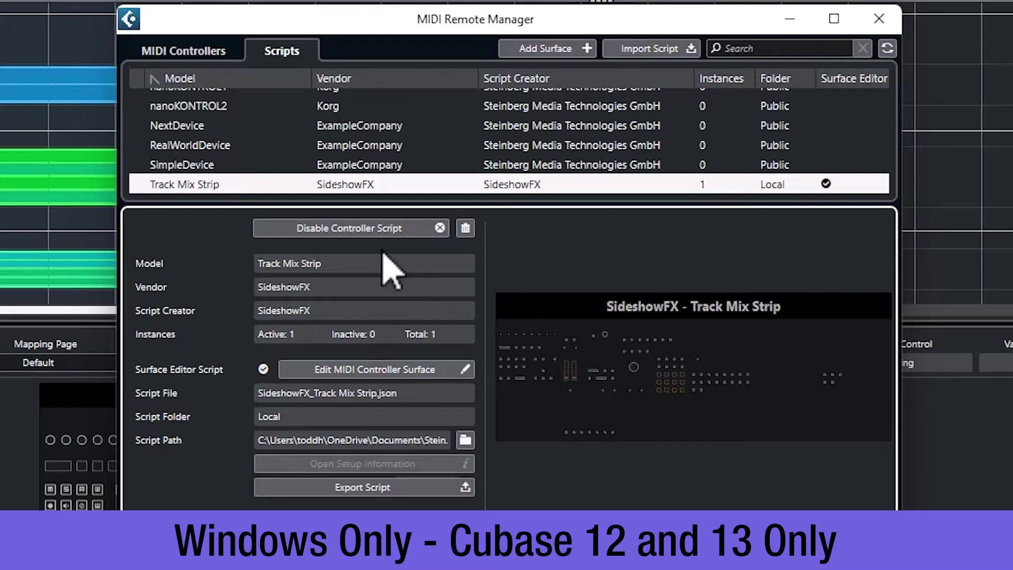
{"action": "left_click", "coordinate": [196, 52]}
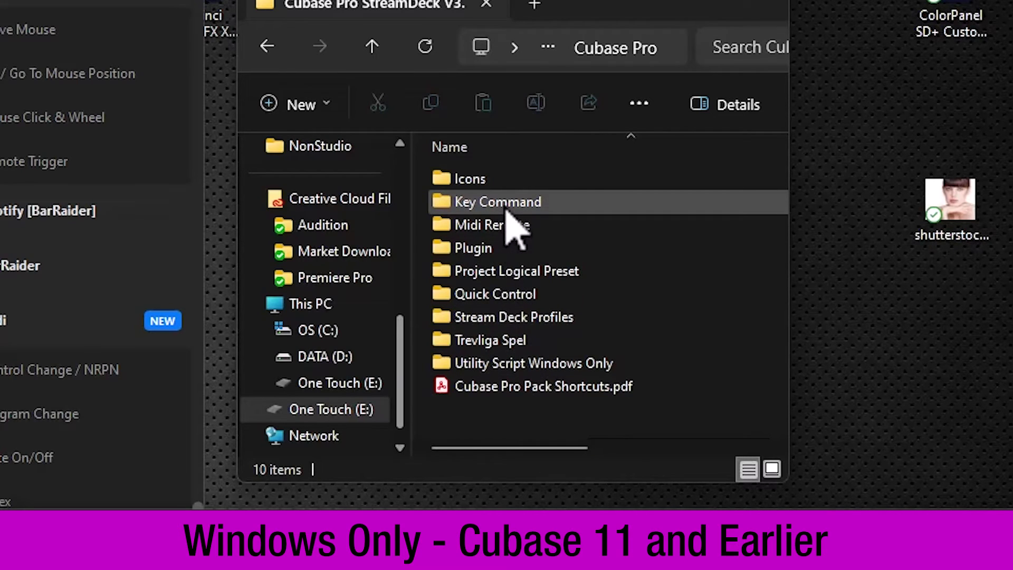
Open the Win folder inside the pack's Key Command folder, and apply the SFX key commands preset in Cubase
{"action": "double_click", "coordinate": [484, 211]}
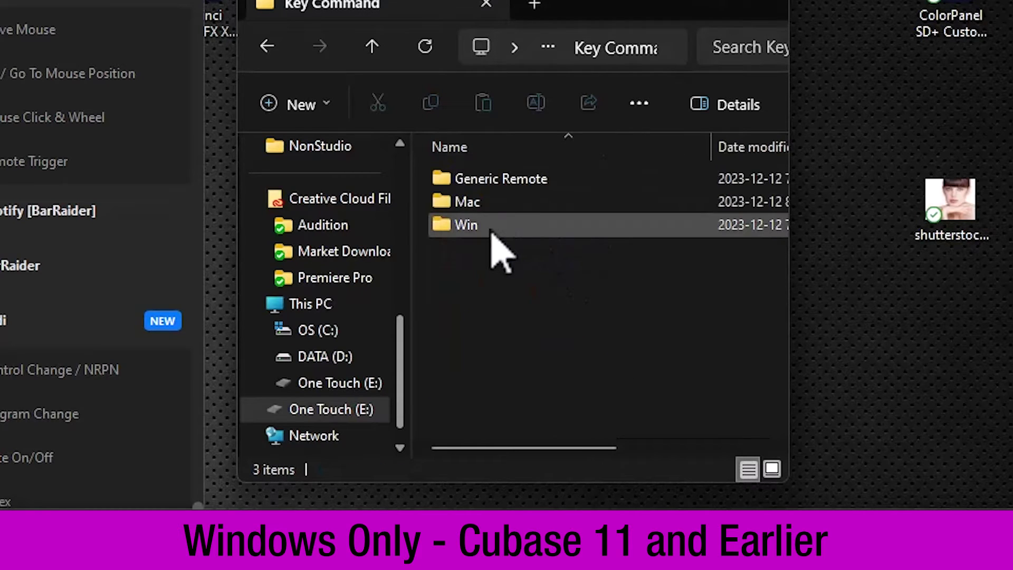
{"action": "double_click", "coordinate": [475, 235]}
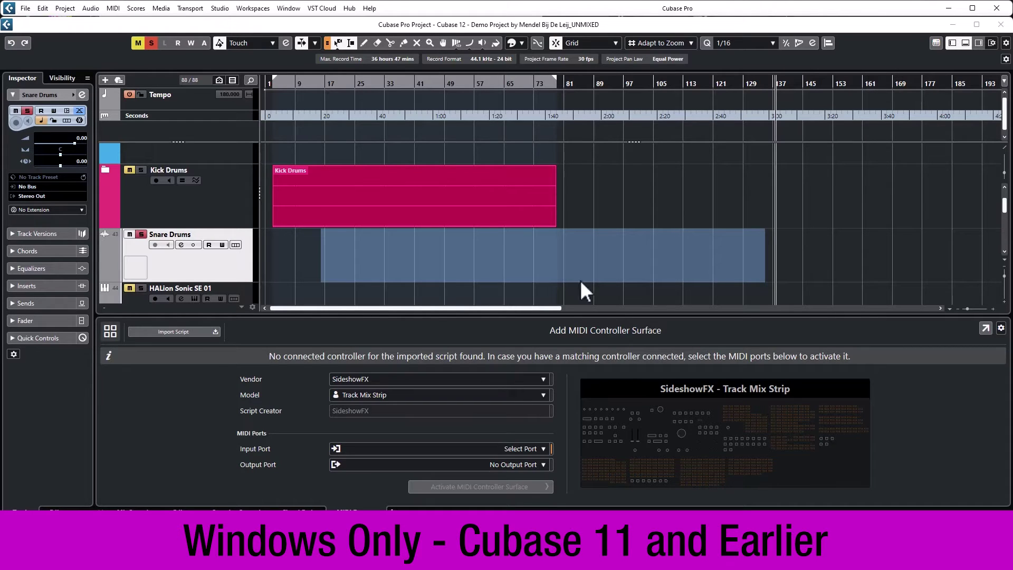
{"action": "left_click", "coordinate": [42, 9]}
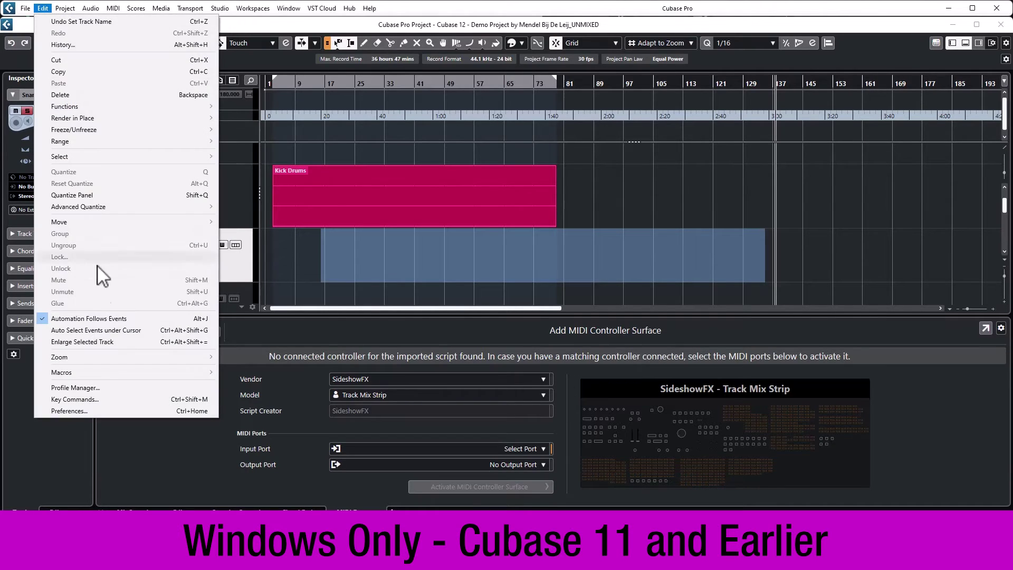
{"action": "left_click", "coordinate": [120, 397]}
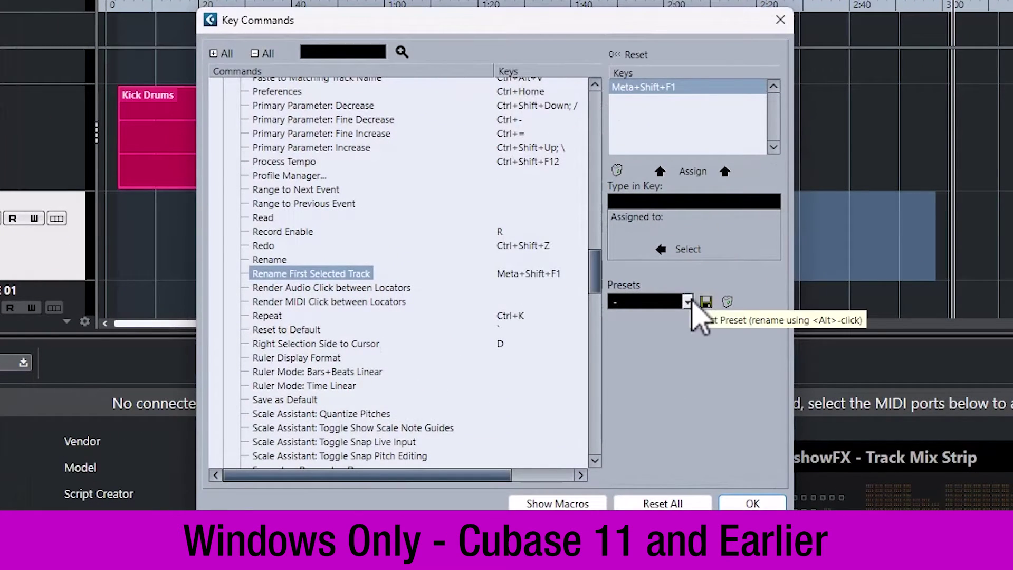
{"action": "left_click", "coordinate": [688, 303]}
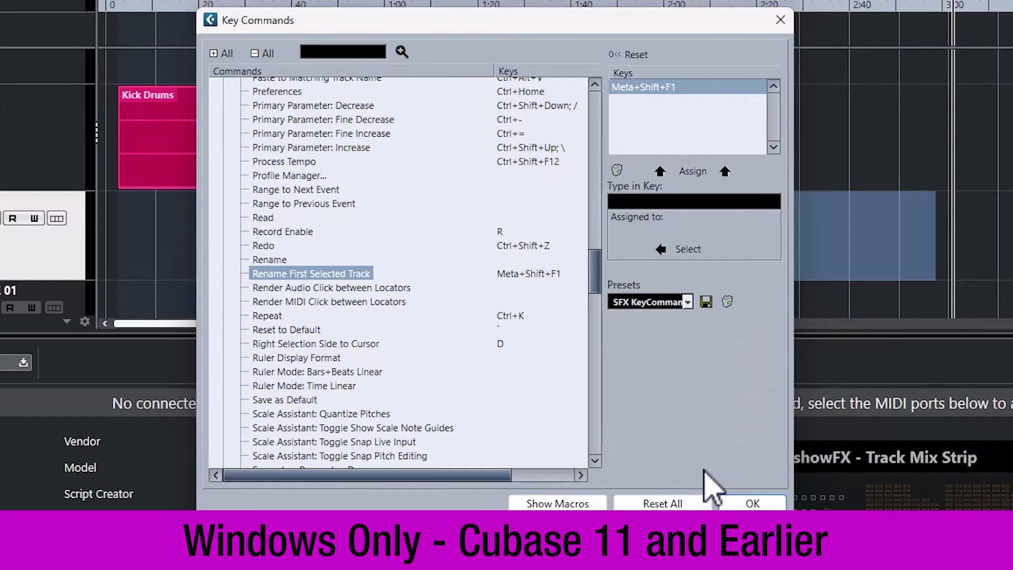
{"action": "left_click", "coordinate": [749, 503]}
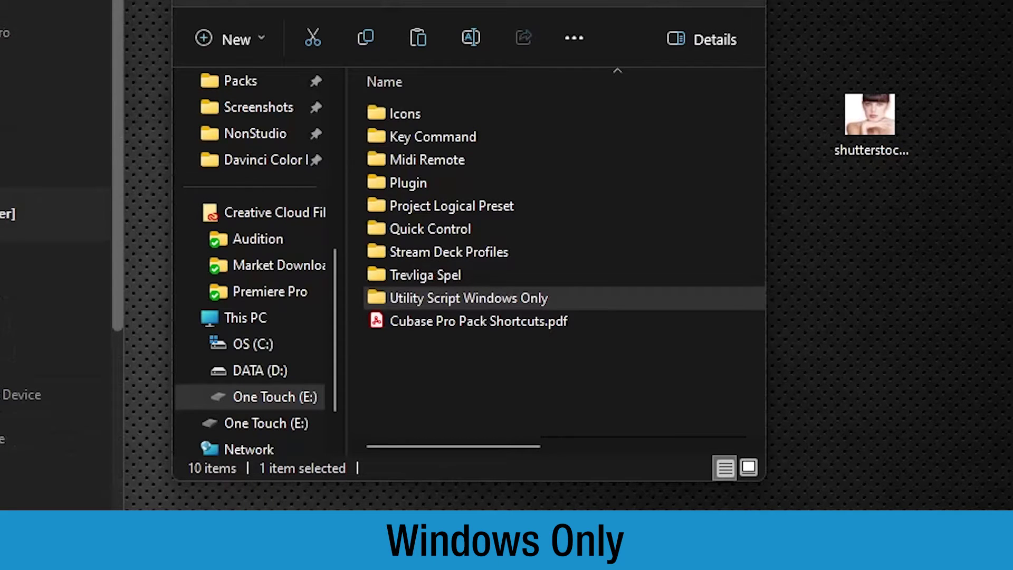
Install the Cubase Pro SFX XL Win V3 MIDI Stream Deck profile from the pack's Cubase 12-13 profiles folder
{"action": "left_click", "coordinate": [457, 252]}
{"action": "double_click", "coordinate": [457, 253]}
{"action": "double_click", "coordinate": [432, 138]}
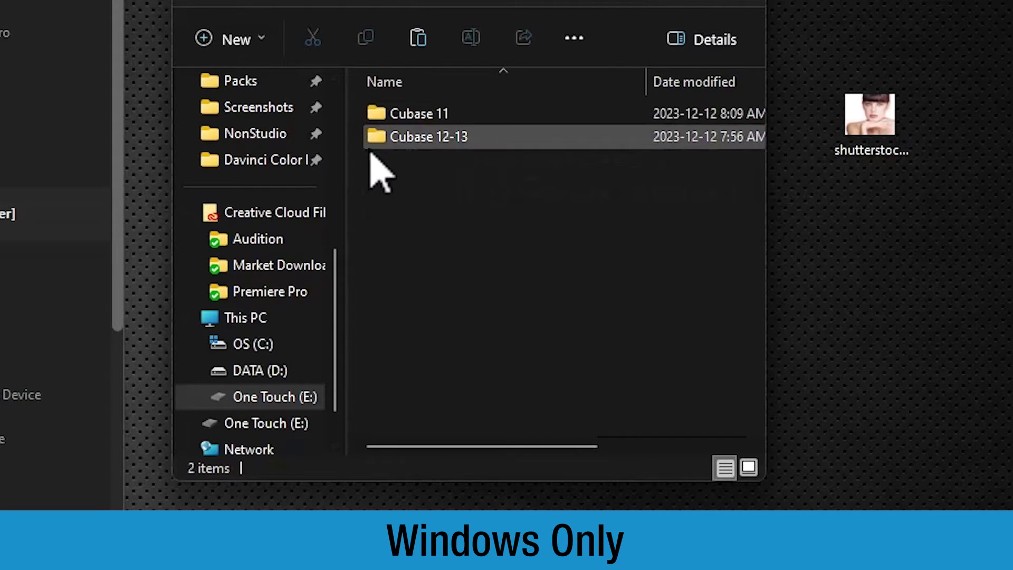
{"action": "double_click", "coordinate": [409, 140]}
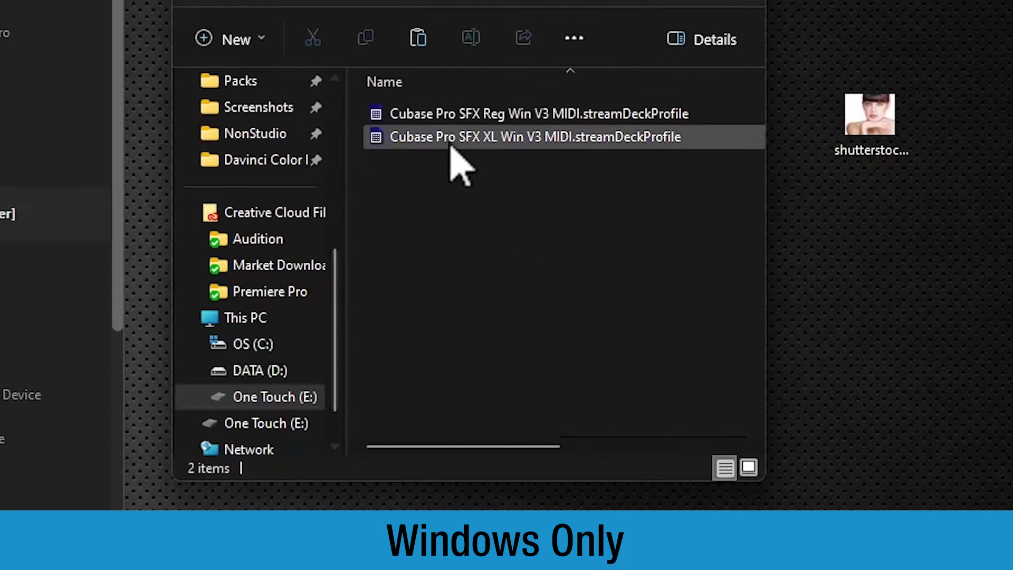
{"action": "double_click", "coordinate": [561, 145]}
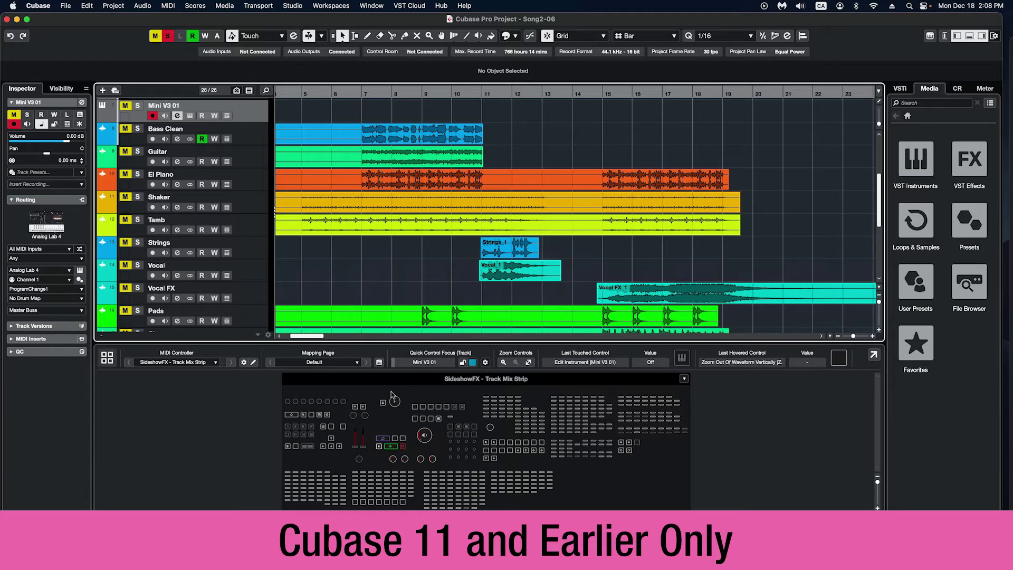
Import Quick Control.xml from the pack's Quick Control folder into the VST Quick Controls device in Cubase's Studio Setup
{"action": "left_click", "coordinate": [290, 6]}
{"action": "left_click", "coordinate": [336, 222]}
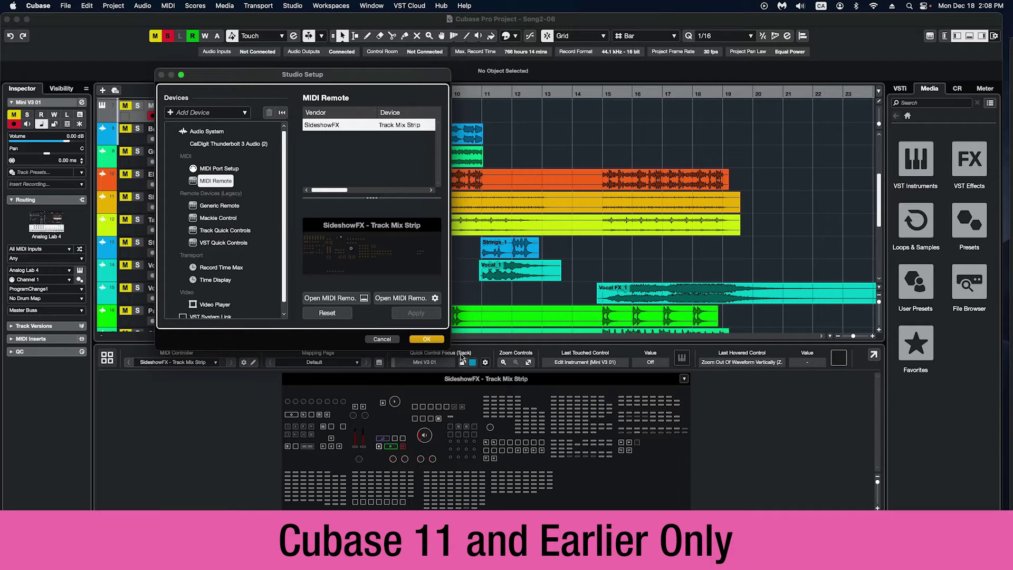
{"action": "left_click_drag", "start_coordinate": [450, 346], "coordinate": [737, 453]}
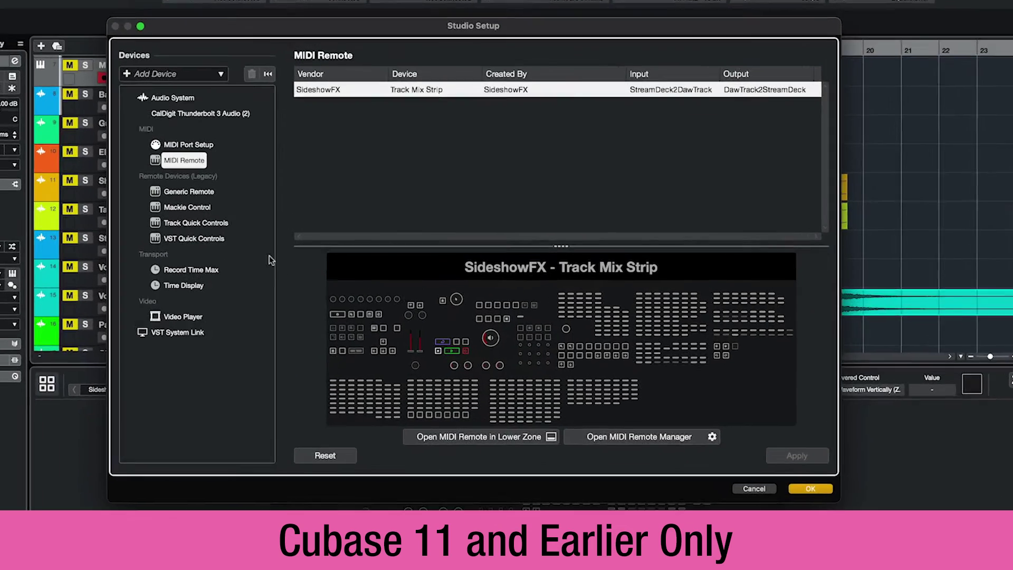
{"action": "left_click", "coordinate": [194, 238]}
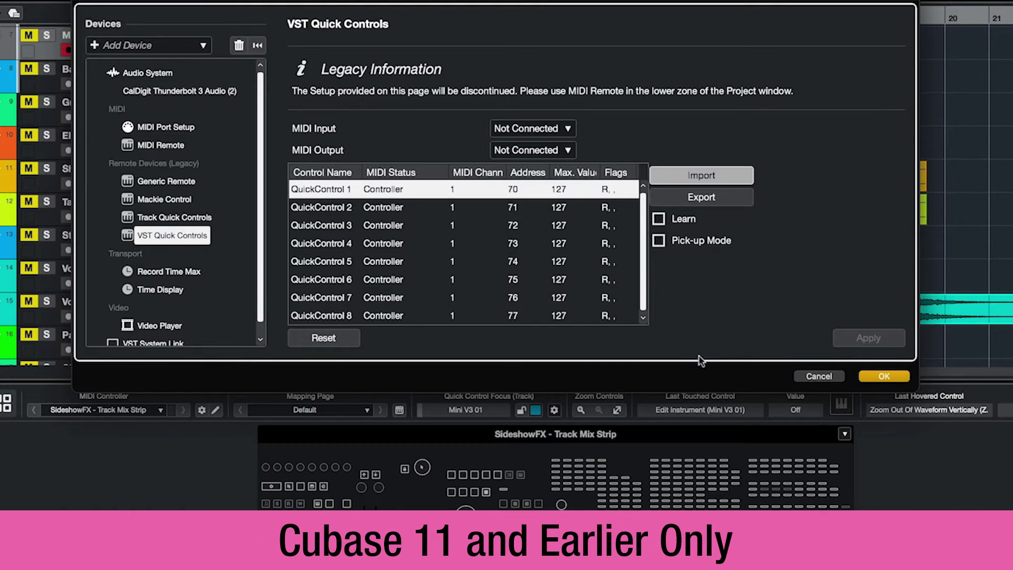
{"action": "left_click", "coordinate": [701, 176]}
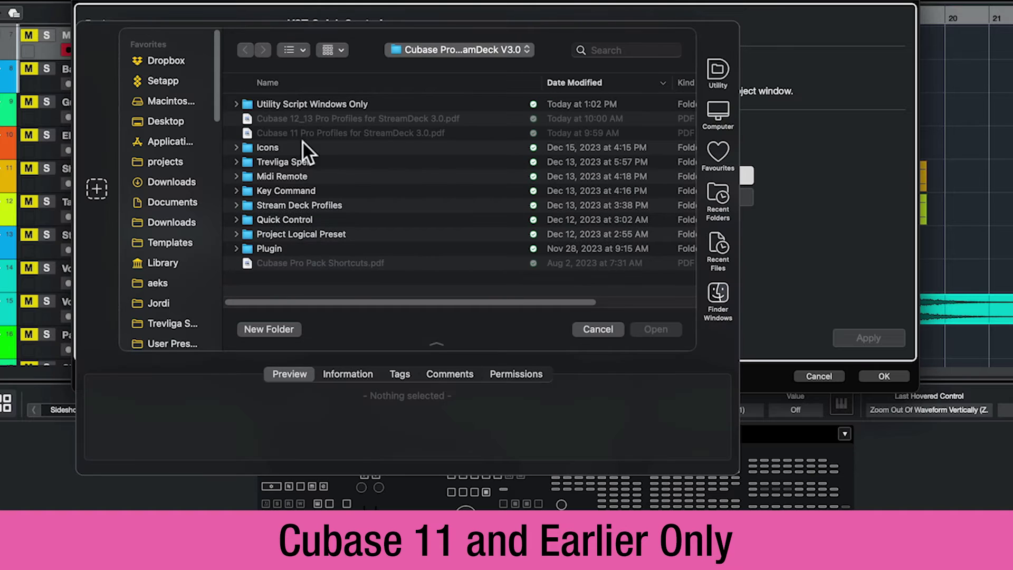
{"action": "left_click", "coordinate": [238, 220]}
{"action": "left_click", "coordinate": [308, 232]}
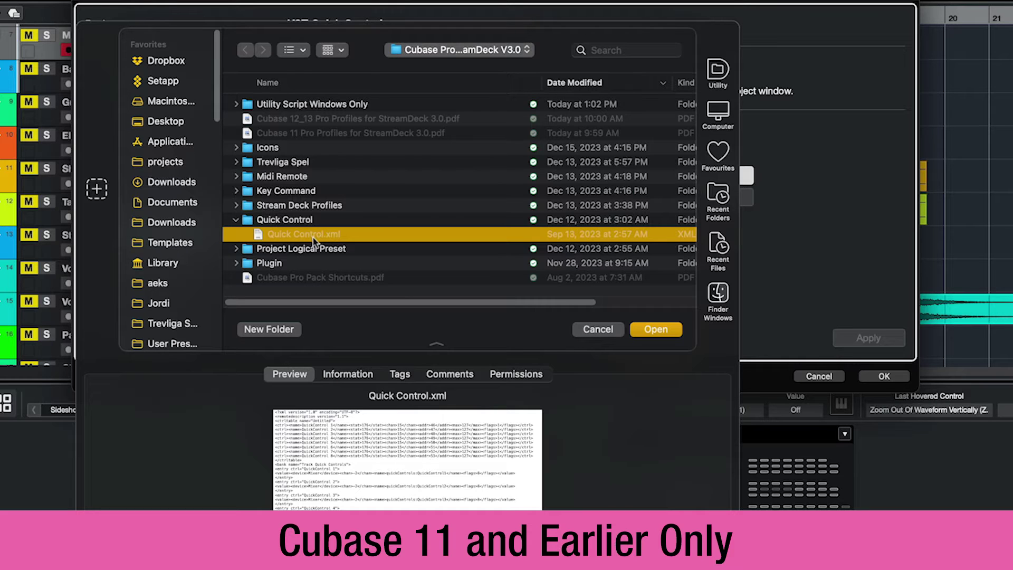
{"action": "left_click", "coordinate": [657, 328]}
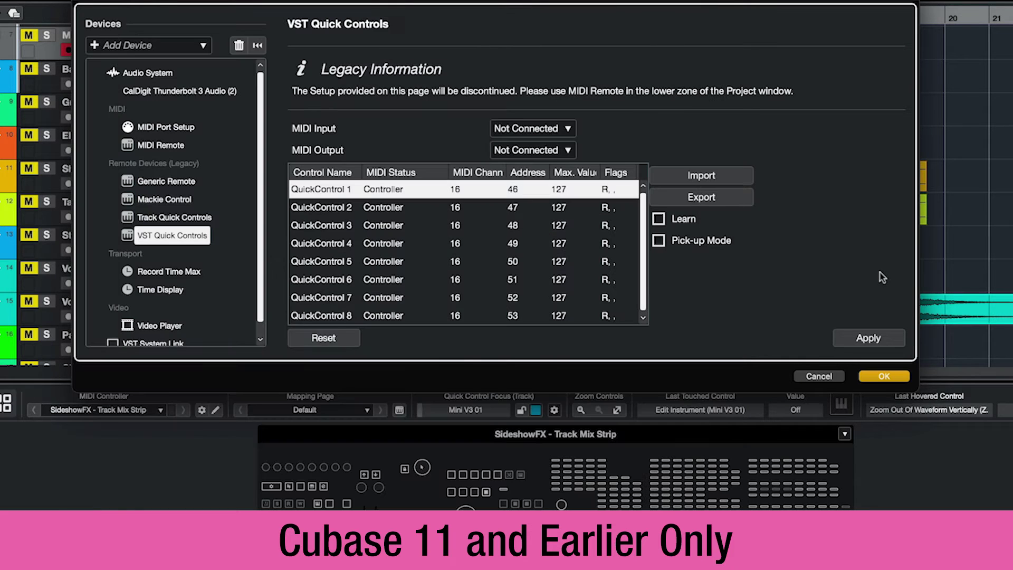
Set the VST Quick Controls MIDI input to StreamDeck2DawTrack and the MIDI output to DawTrack2StreamDeck
{"action": "left_click", "coordinate": [562, 133]}
{"action": "mouse_move", "coordinate": [573, 171]}
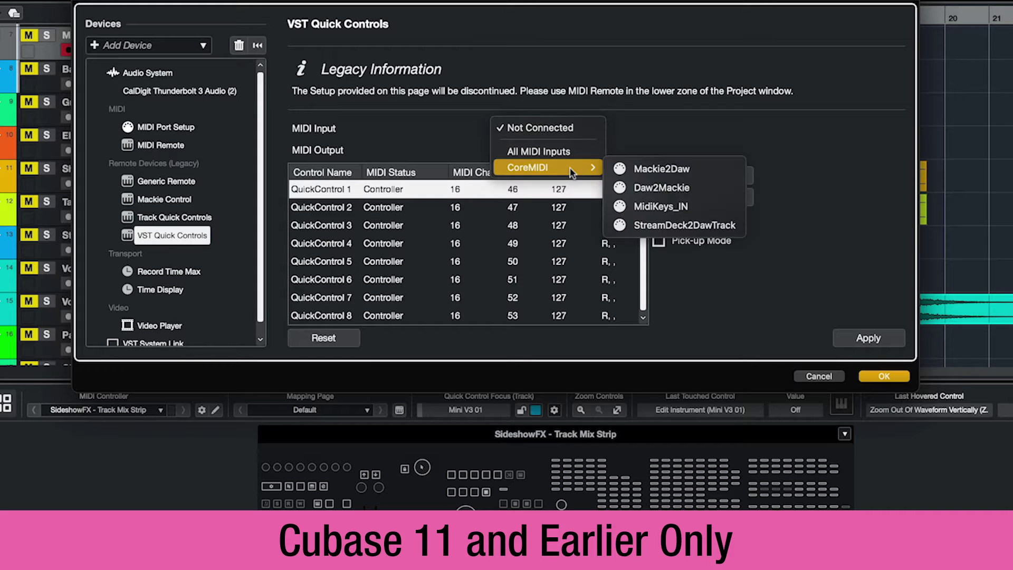
{"action": "left_click", "coordinate": [633, 225]}
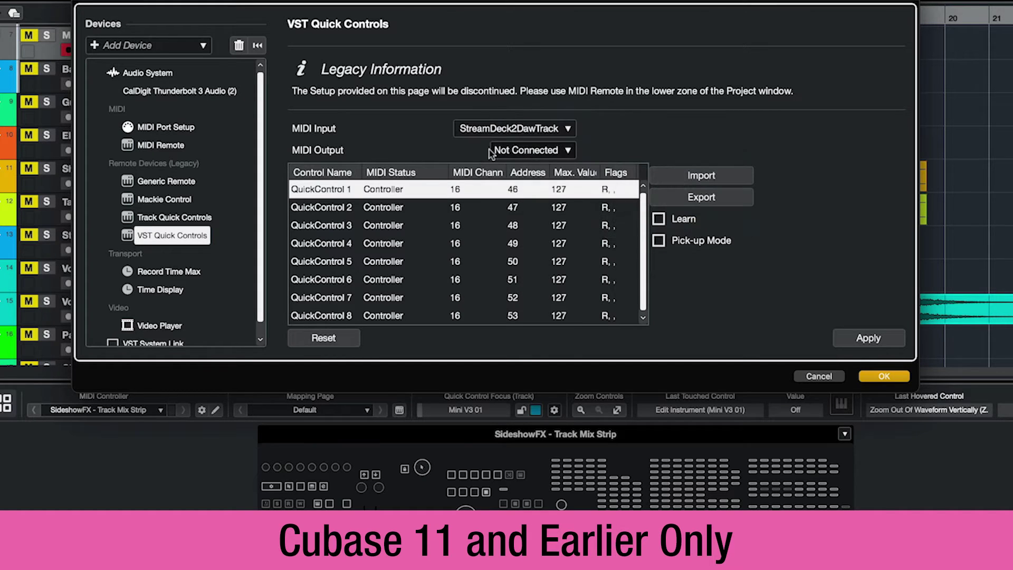
{"action": "left_click", "coordinate": [552, 153]}
{"action": "mouse_move", "coordinate": [559, 189]}
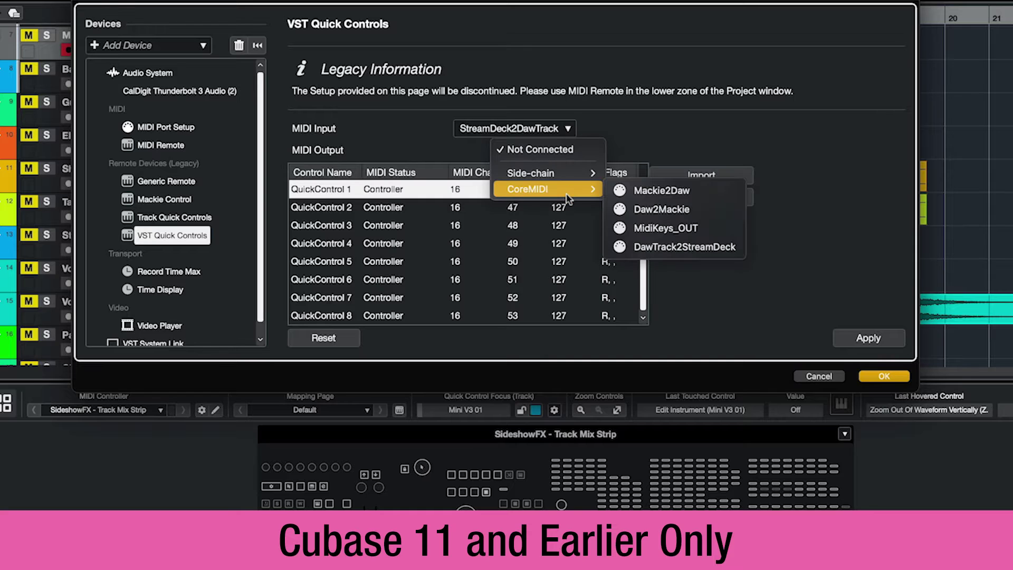
{"action": "left_click", "coordinate": [710, 247]}
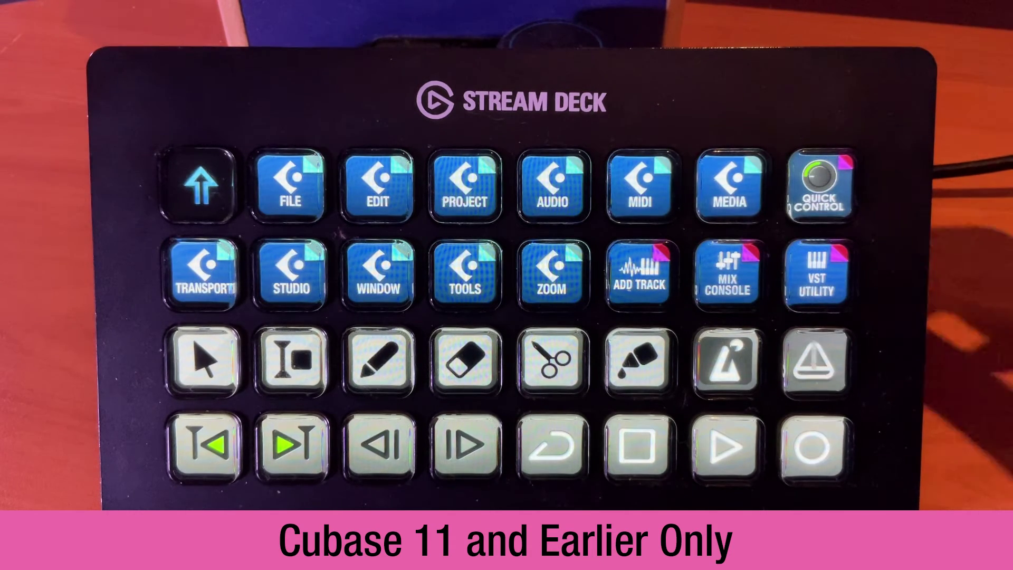
{"action": "left_click", "coordinate": [820, 185]}
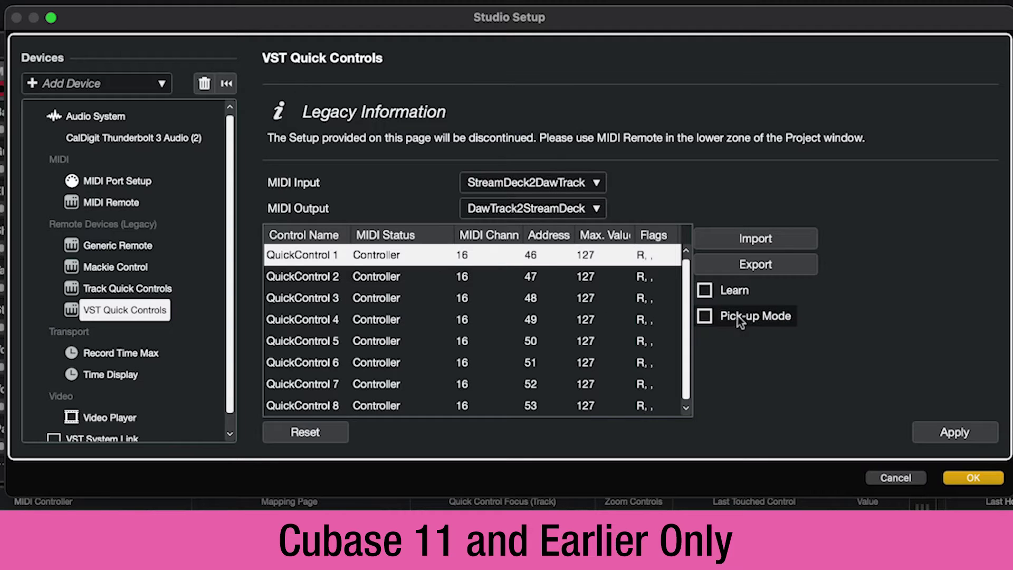
Use Learn to map QuickControl 1 to 8 to the Stream Deck's QC1 to QC8 keys, turn Learn off and apply the setup
{"action": "left_click", "coordinate": [705, 290]}
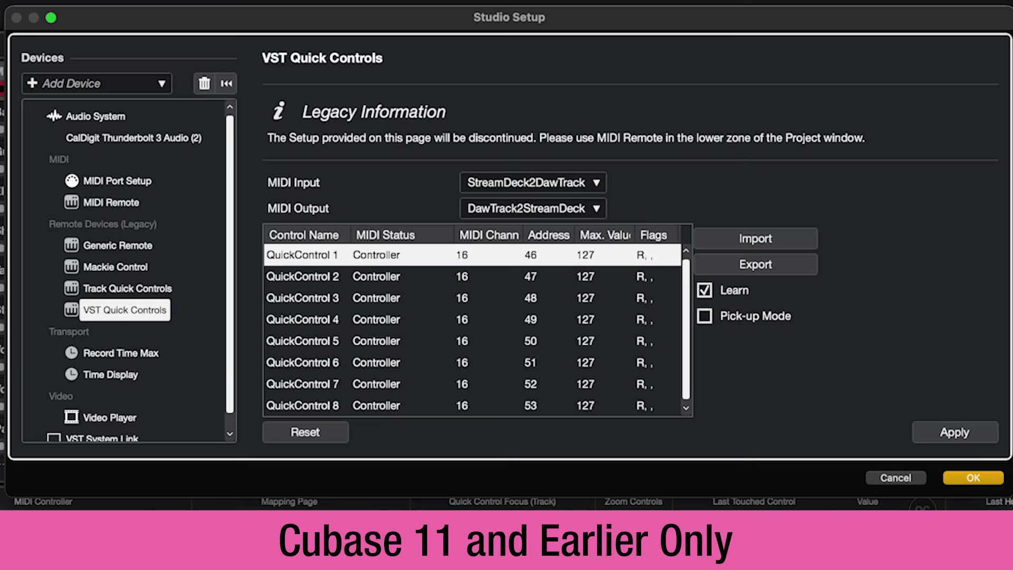
{"action": "left_click", "coordinate": [406, 276]}
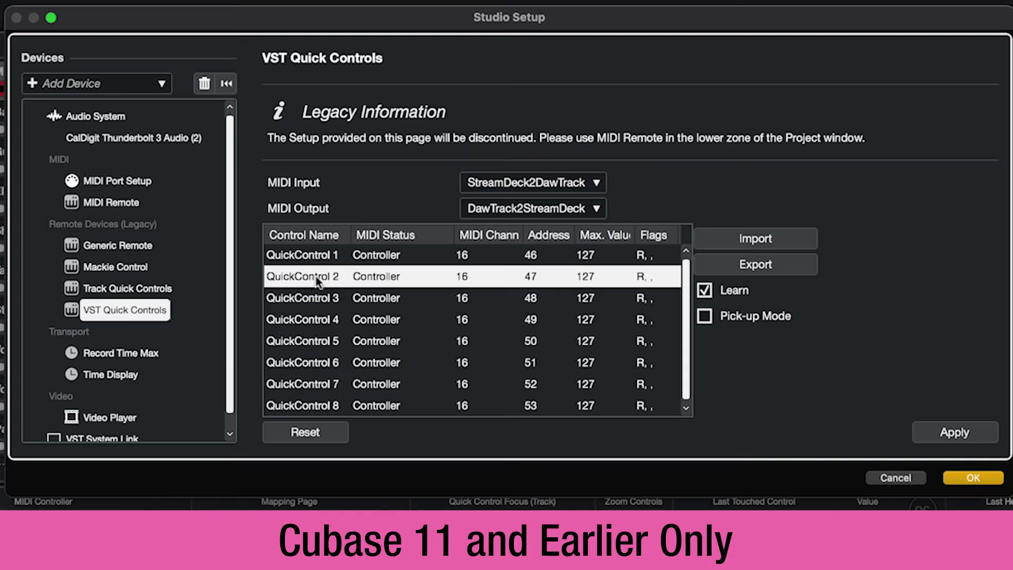
{"action": "left_click", "coordinate": [315, 300]}
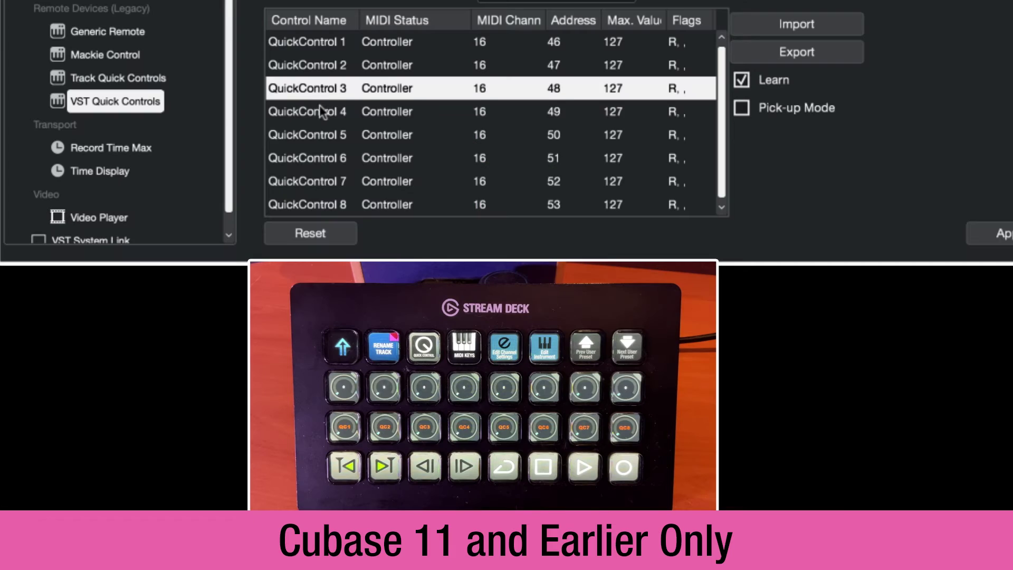
{"action": "left_click", "coordinate": [320, 111]}
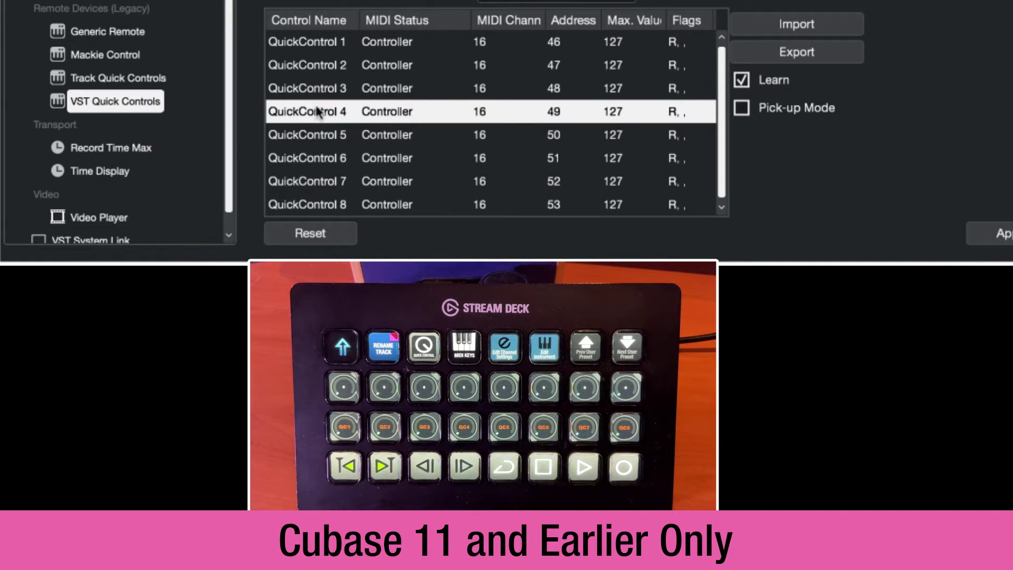
{"action": "left_click", "coordinate": [319, 133]}
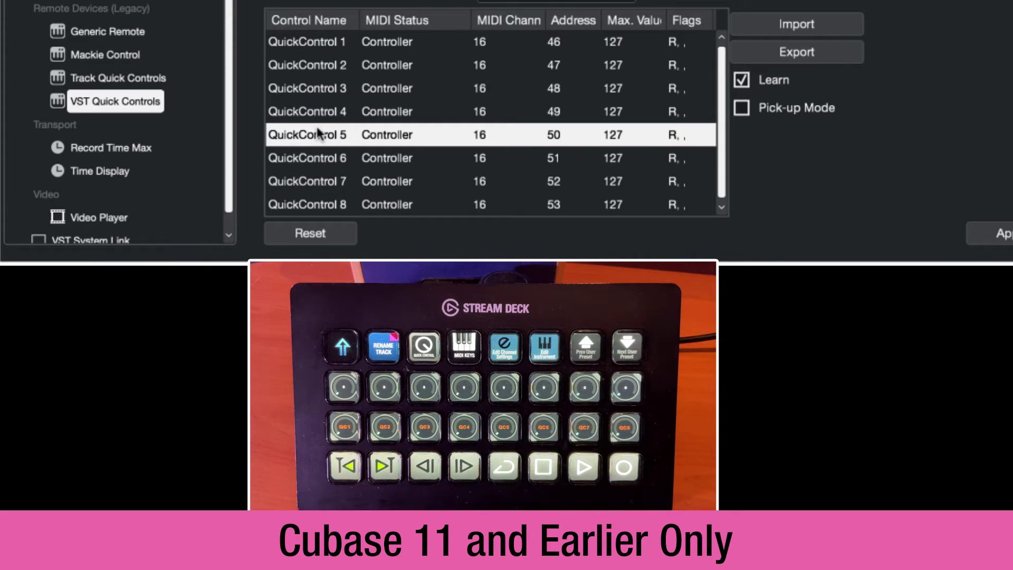
{"action": "left_click", "coordinate": [318, 158]}
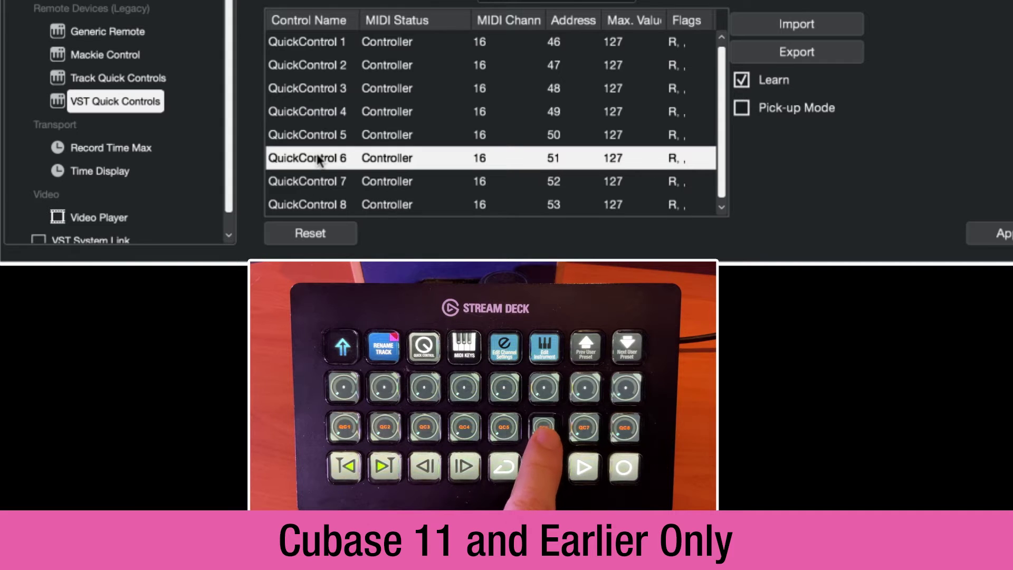
{"action": "left_click", "coordinate": [325, 182]}
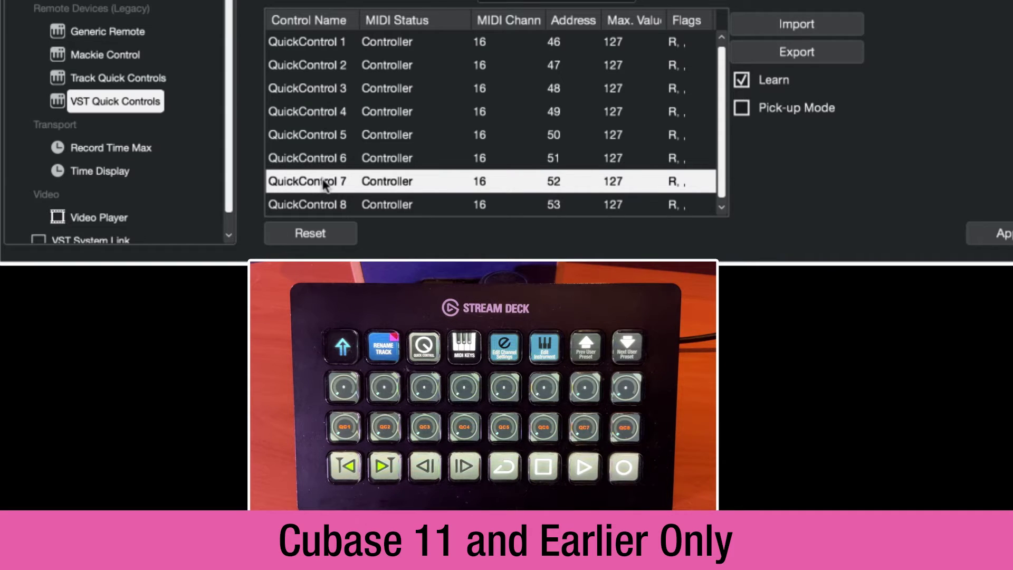
{"action": "left_click", "coordinate": [329, 202]}
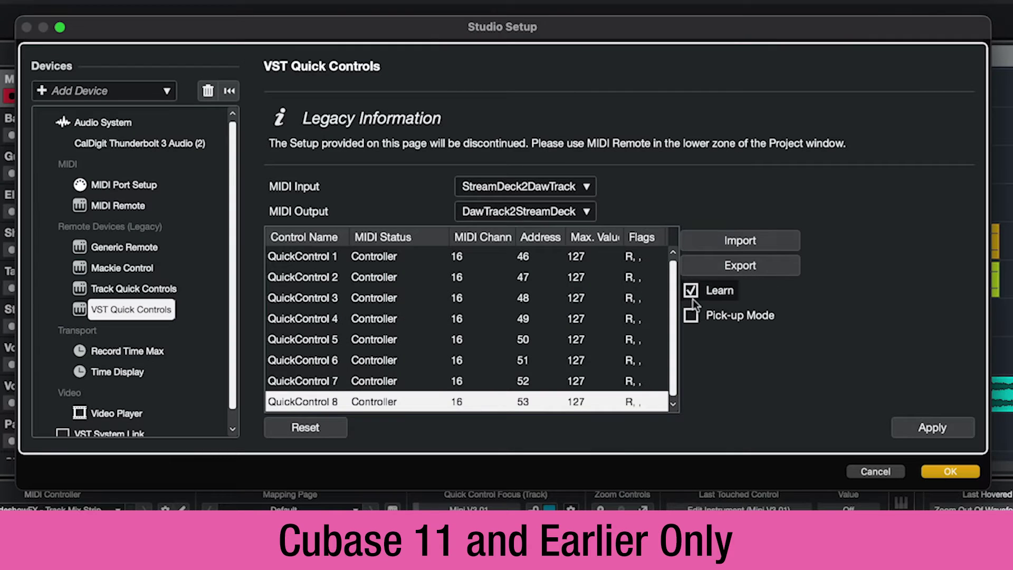
{"action": "left_click", "coordinate": [741, 80]}
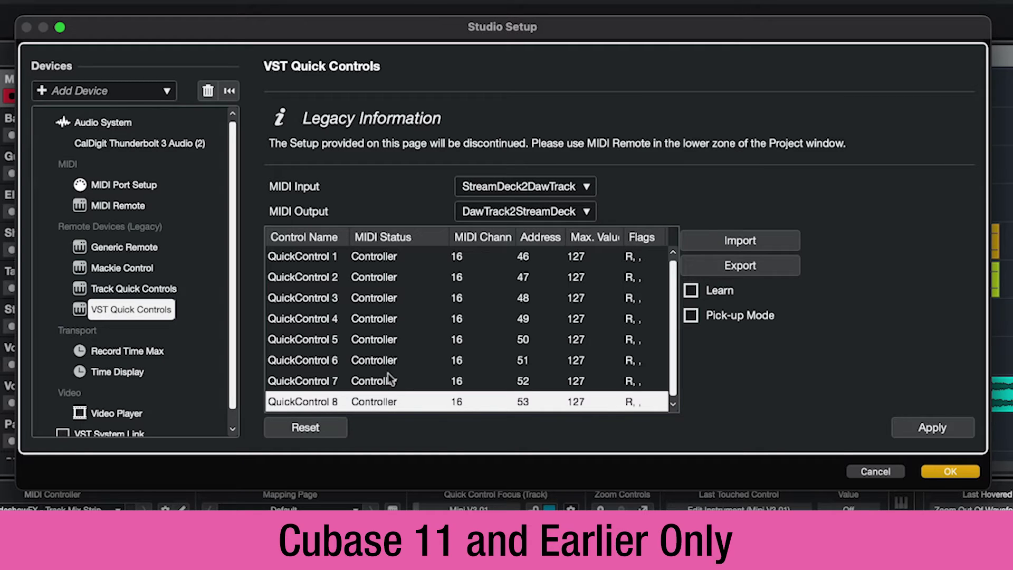
{"action": "left_click", "coordinate": [927, 437]}
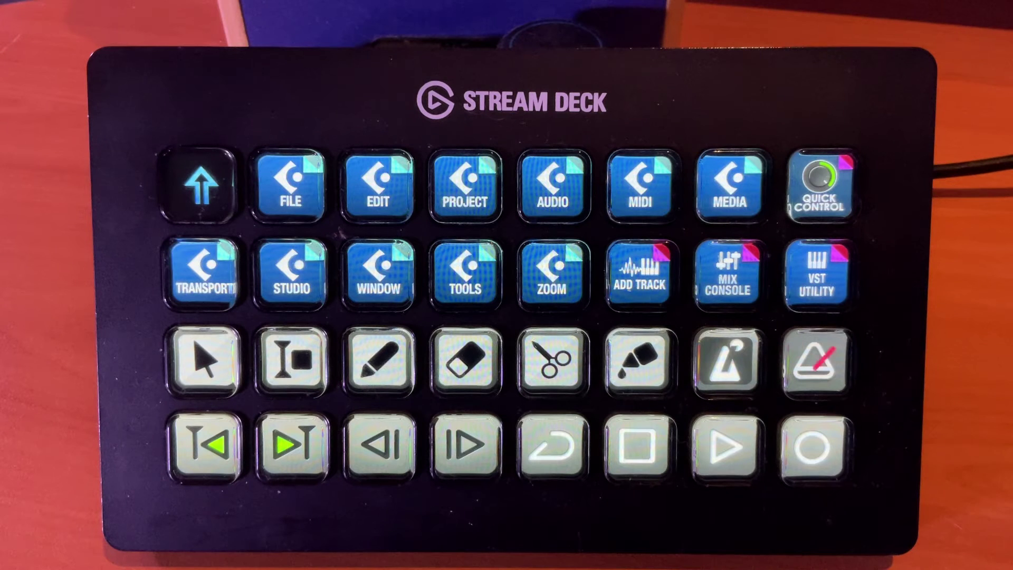
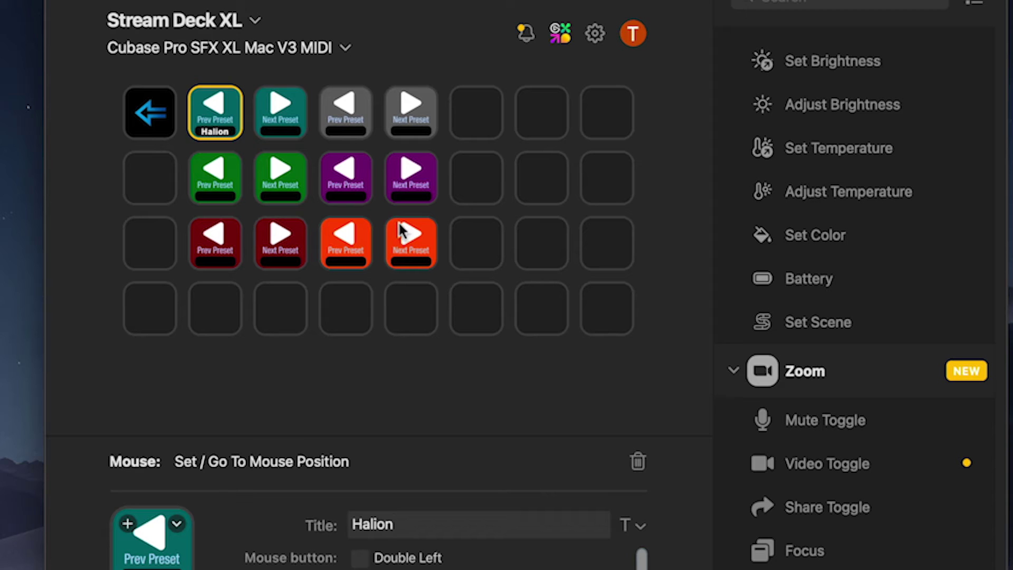
Title the teal Next Preset key "Halion" in the Cubase Pro SFX XL Mac V3 MIDI profile
{"action": "left_click", "coordinate": [289, 103]}
{"action": "left_click", "coordinate": [424, 522]}
{"action": "type", "text": "Halion"}
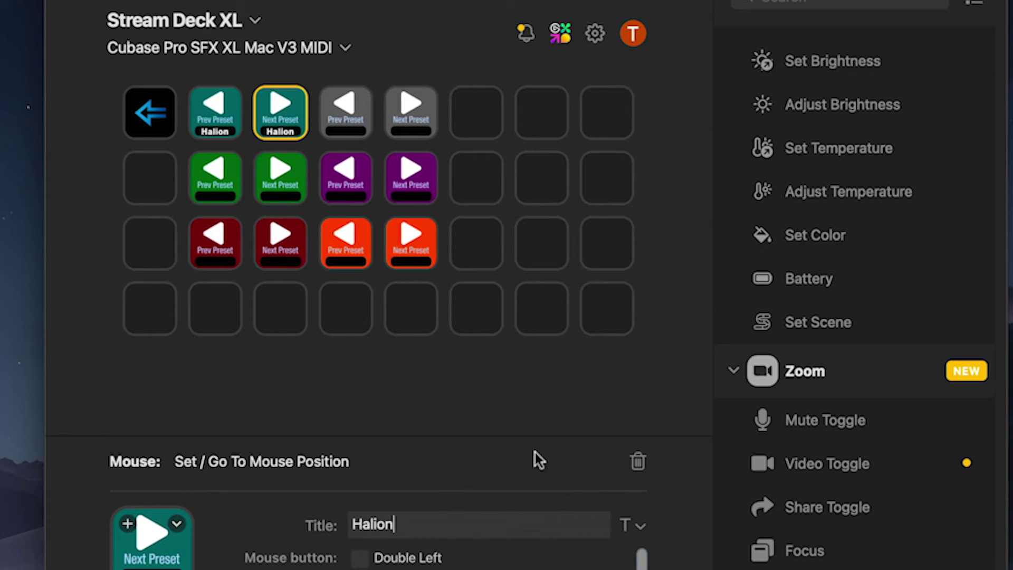
{"action": "left_click", "coordinate": [531, 423]}
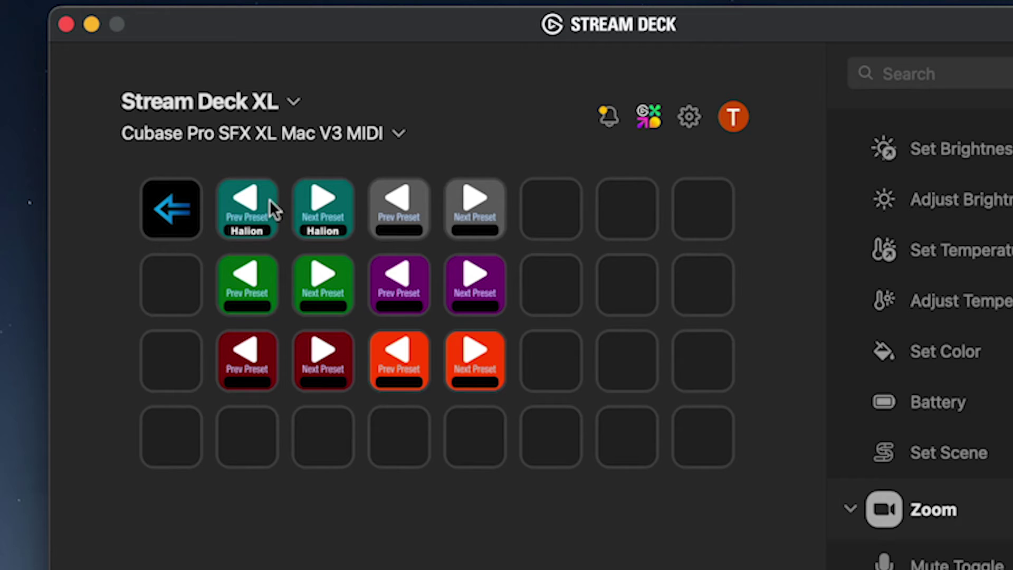
Copy the Halion Prev Preset key from the Preset folder to the empty slot below Quick Control on the parent VST page
{"action": "left_click", "coordinate": [256, 205]}
{"action": "right_click", "coordinate": [257, 206]}
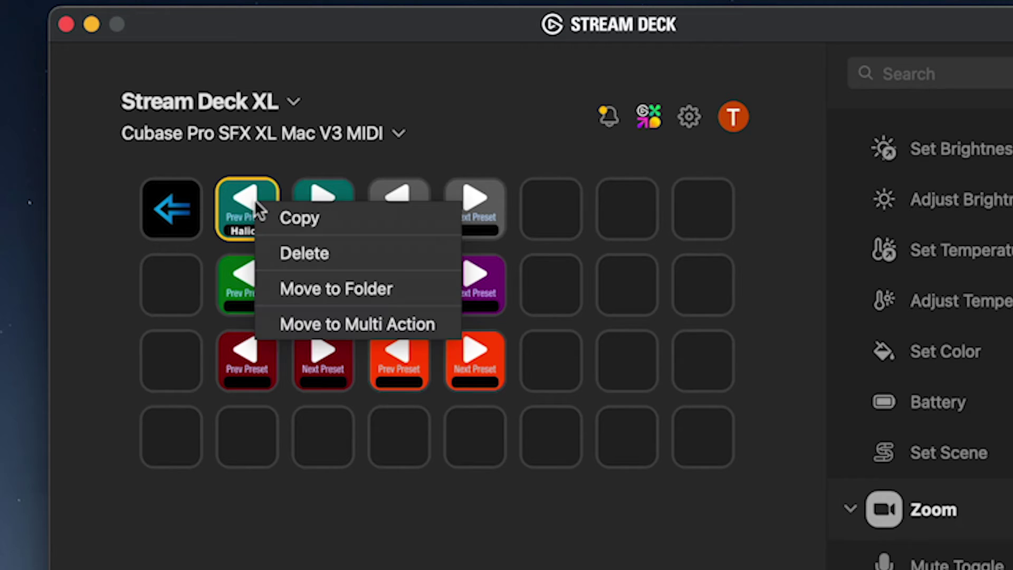
{"action": "left_click", "coordinate": [298, 222]}
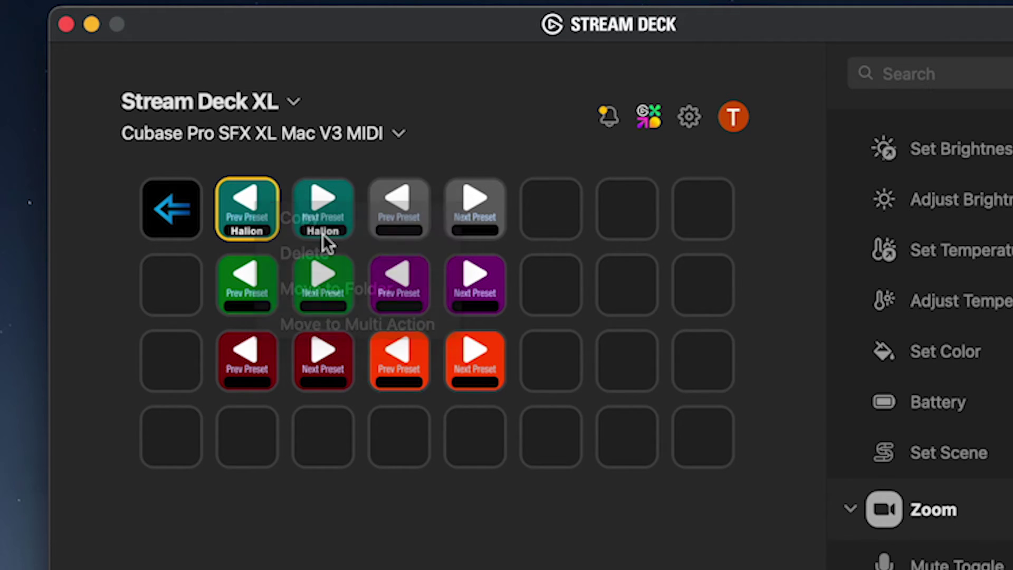
{"action": "right_click", "coordinate": [271, 202]}
{"action": "left_click", "coordinate": [294, 218]}
{"action": "left_click", "coordinate": [170, 199]}
{"action": "double_click", "coordinate": [169, 198]}
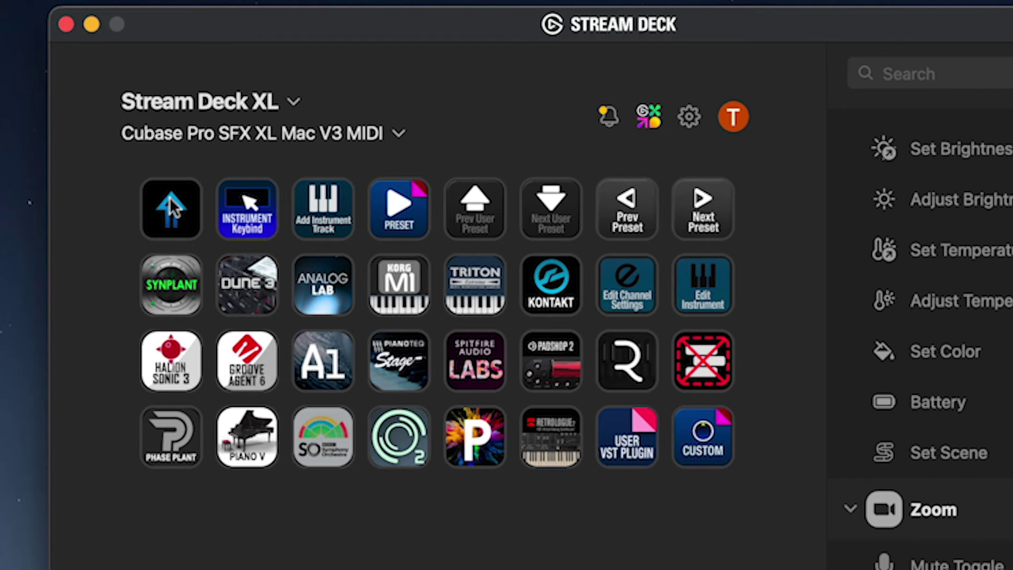
{"action": "double_click", "coordinate": [169, 197]}
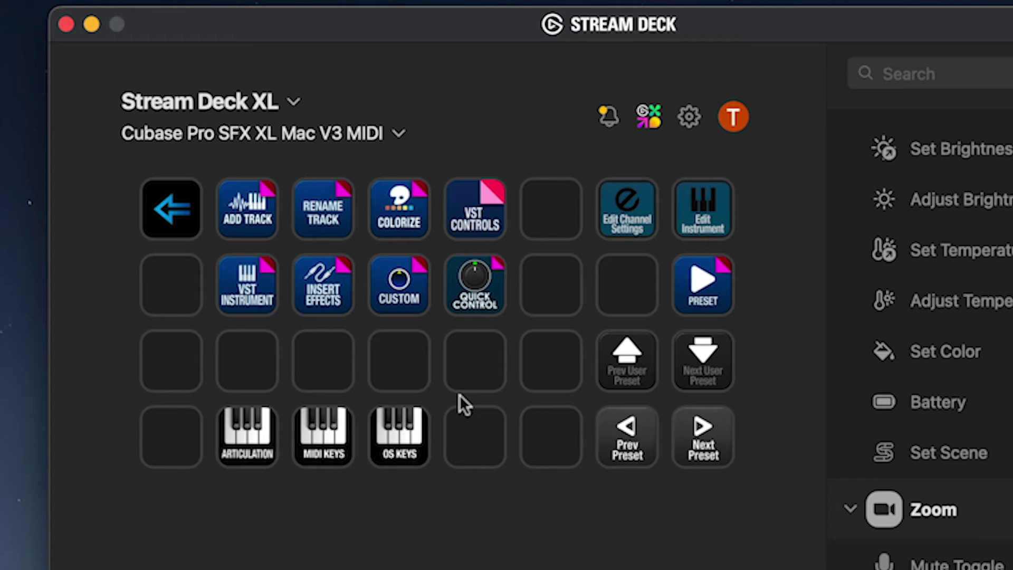
{"action": "right_click", "coordinate": [467, 363]}
{"action": "left_click", "coordinate": [493, 365]}
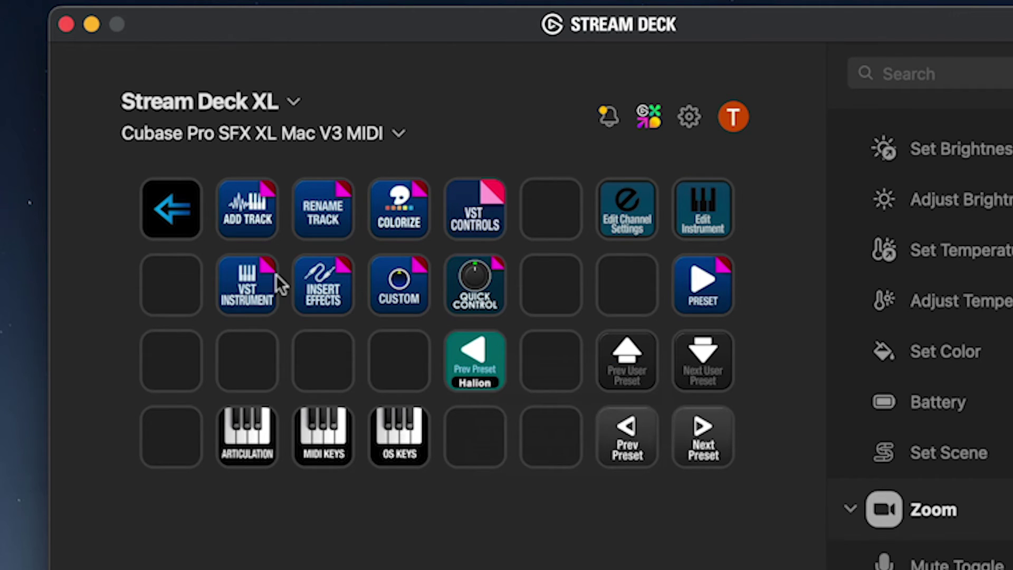
Copy the Halion Next Preset key from the VST Instrument page's Preset folder to the slot beside Halion Prev Preset on the parent page
{"action": "double_click", "coordinate": [251, 280]}
{"action": "double_click", "coordinate": [411, 219]}
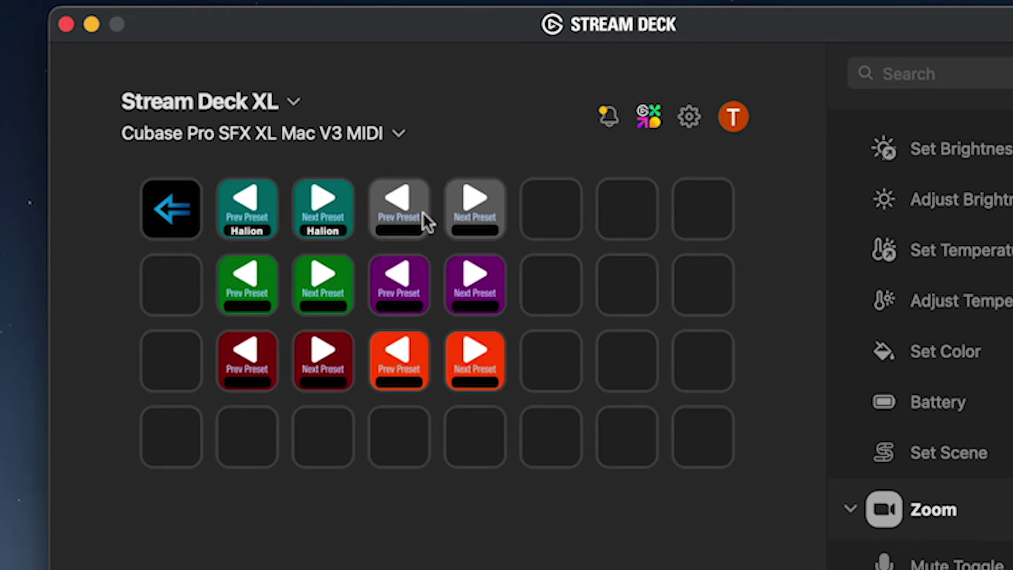
{"action": "right_click", "coordinate": [296, 211]}
{"action": "left_click", "coordinate": [334, 220]}
{"action": "left_click", "coordinate": [185, 212]}
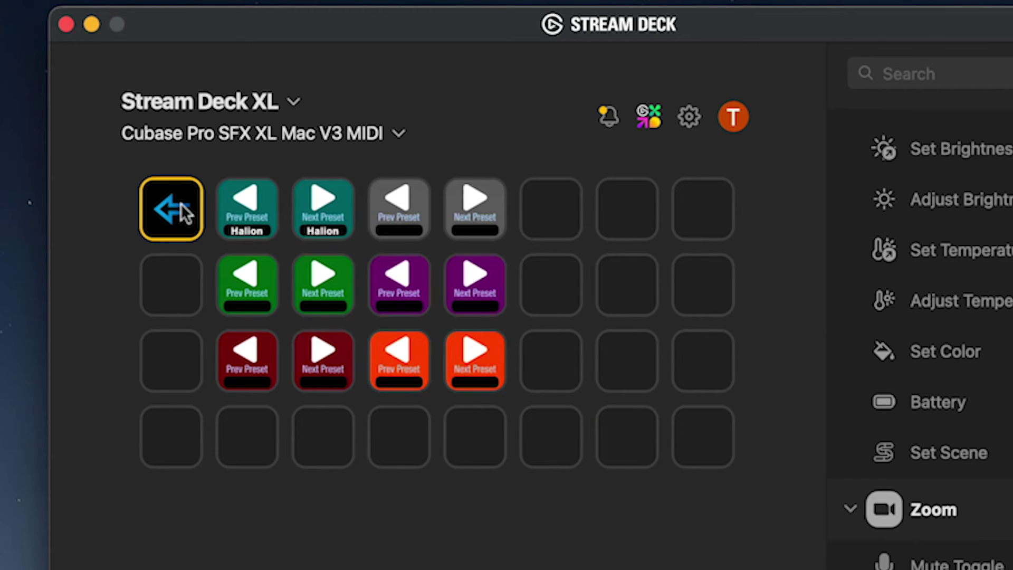
{"action": "double_click", "coordinate": [184, 212]}
{"action": "double_click", "coordinate": [184, 212]}
{"action": "right_click", "coordinate": [575, 368]}
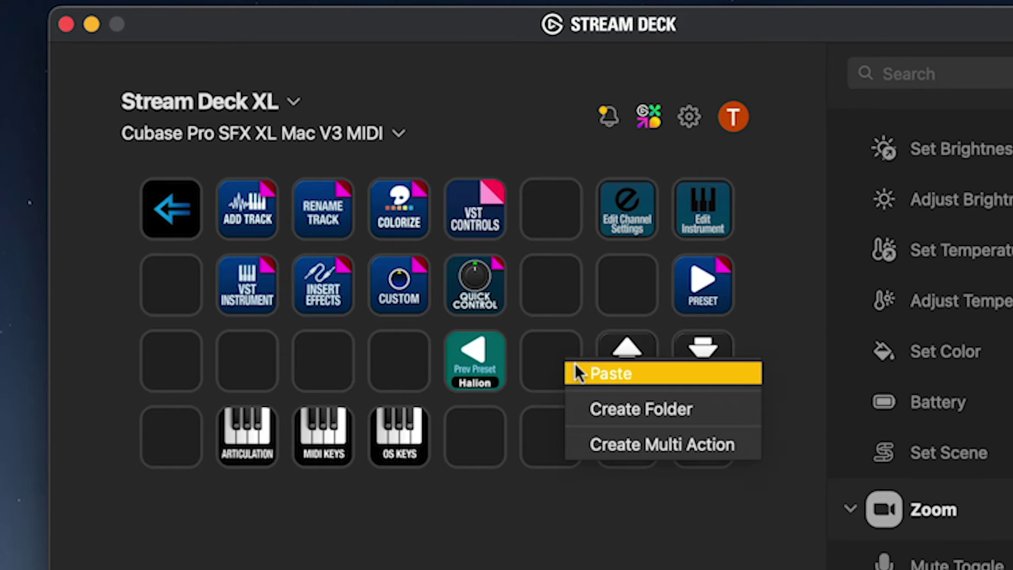
{"action": "left_click", "coordinate": [579, 372]}
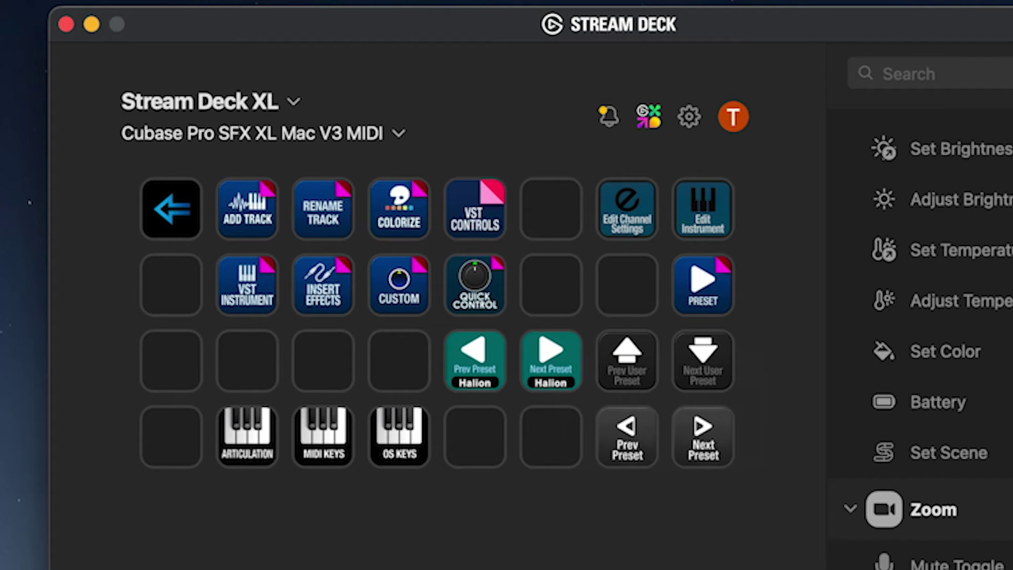
Copy the Halion Sonic 3 key from the VST Instrument folder to the slot below Halion Prev Preset on the parent page
{"action": "double_click", "coordinate": [238, 285]}
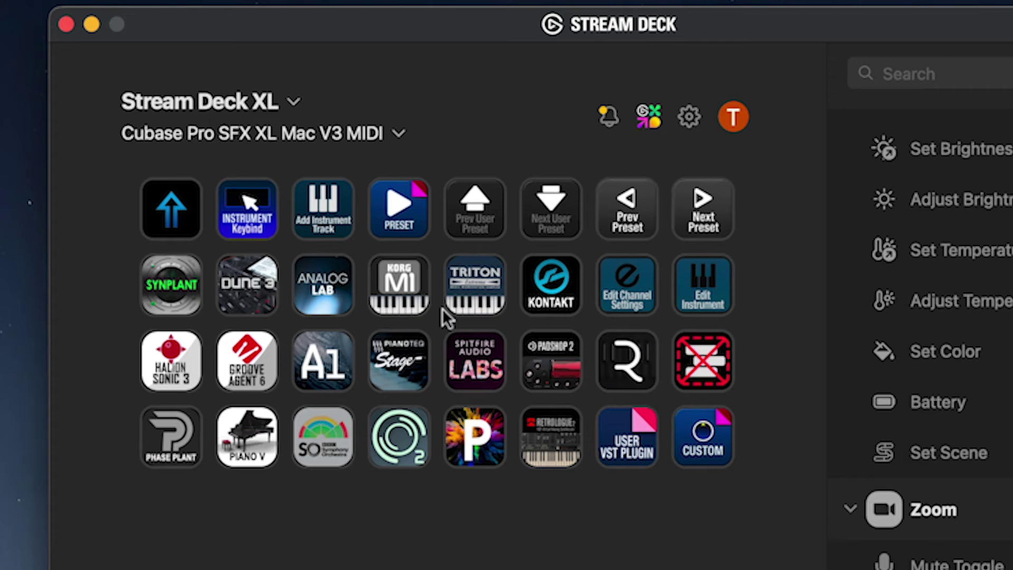
{"action": "left_click", "coordinate": [187, 345]}
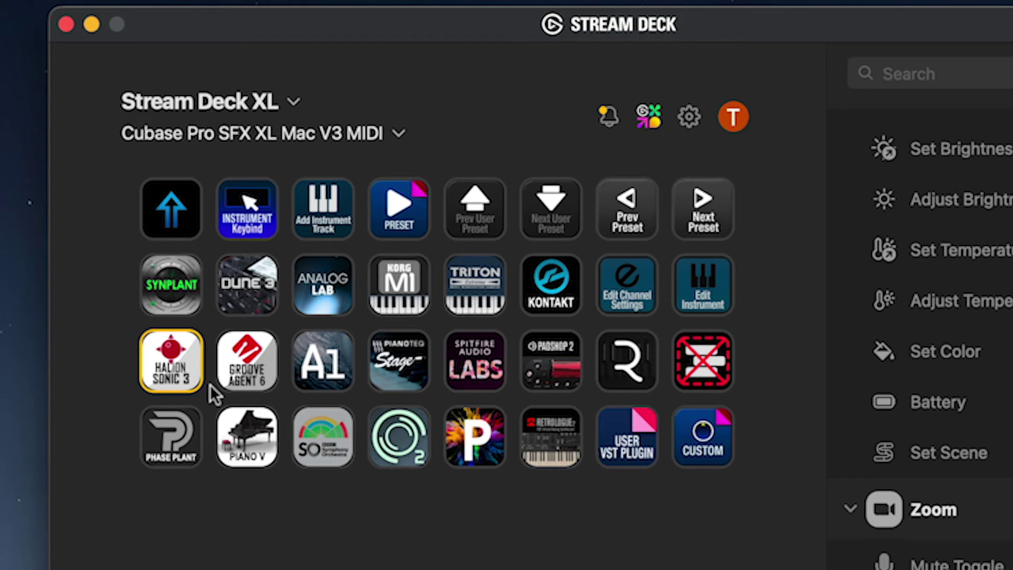
{"action": "right_click", "coordinate": [174, 355]}
{"action": "left_click", "coordinate": [211, 367]}
{"action": "double_click", "coordinate": [193, 217]}
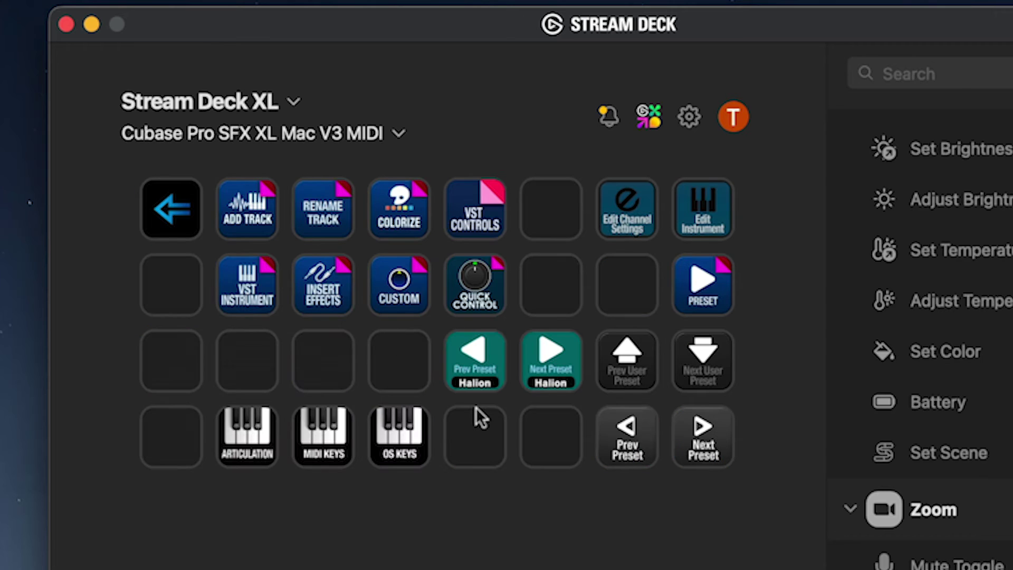
{"action": "right_click", "coordinate": [476, 409]}
{"action": "left_click", "coordinate": [493, 426]}
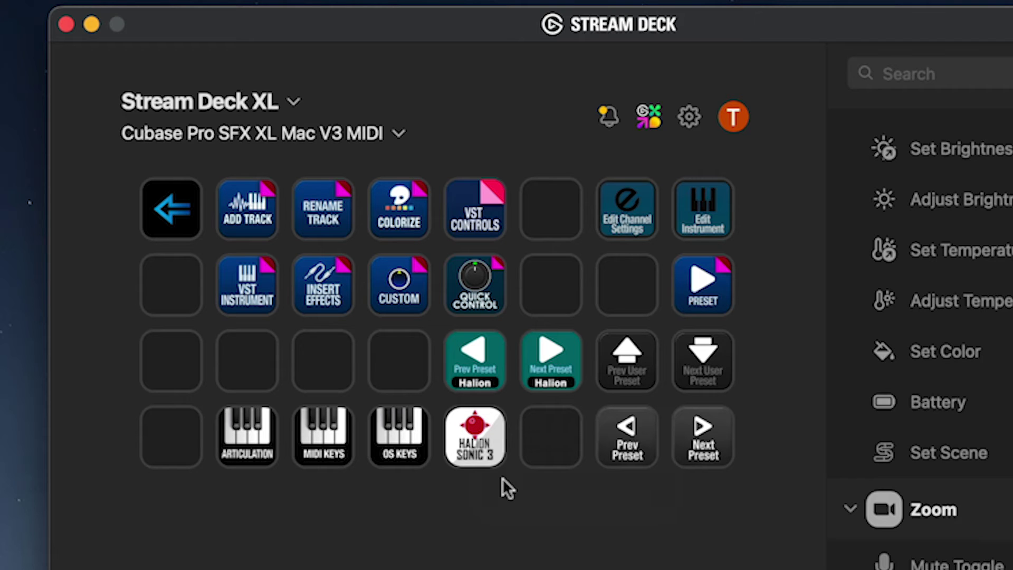
Copy the Instrument Keybind key from the VST Instrument folder to the slot beside Halion Sonic 3 on the parent page
{"action": "left_click", "coordinate": [248, 285]}
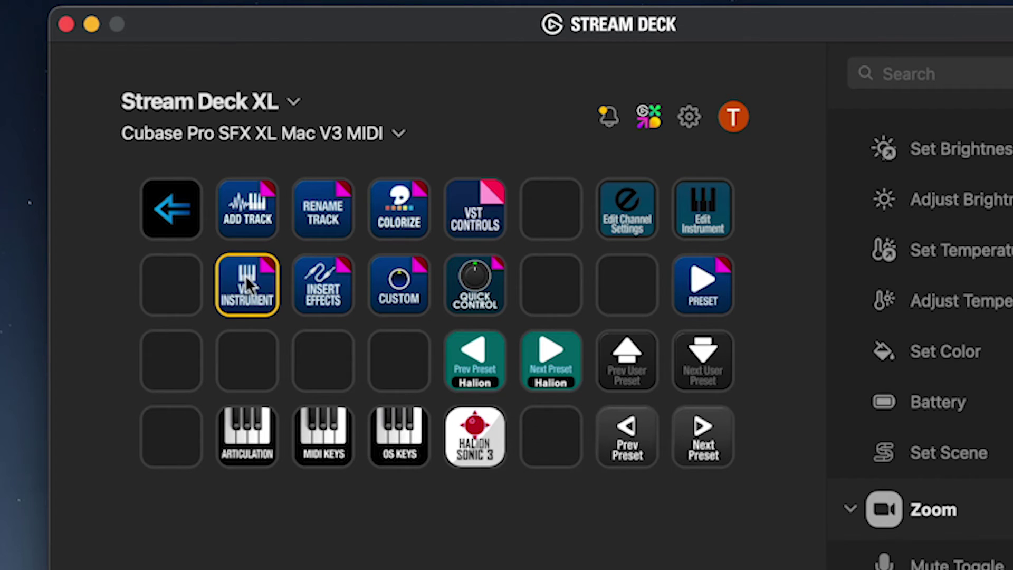
{"action": "double_click", "coordinate": [248, 285]}
{"action": "left_click", "coordinate": [263, 228]}
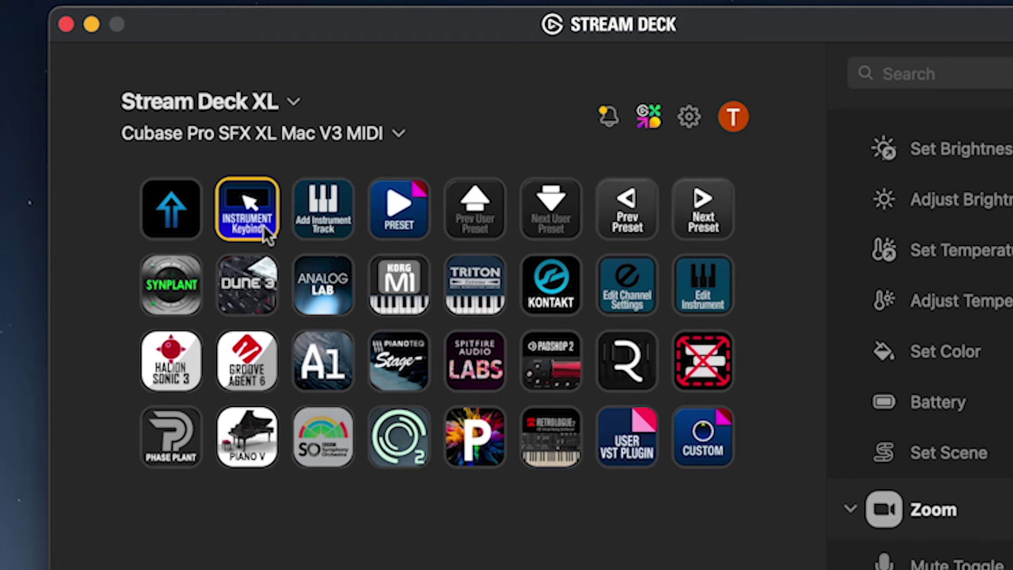
{"action": "left_click", "coordinate": [183, 359]}
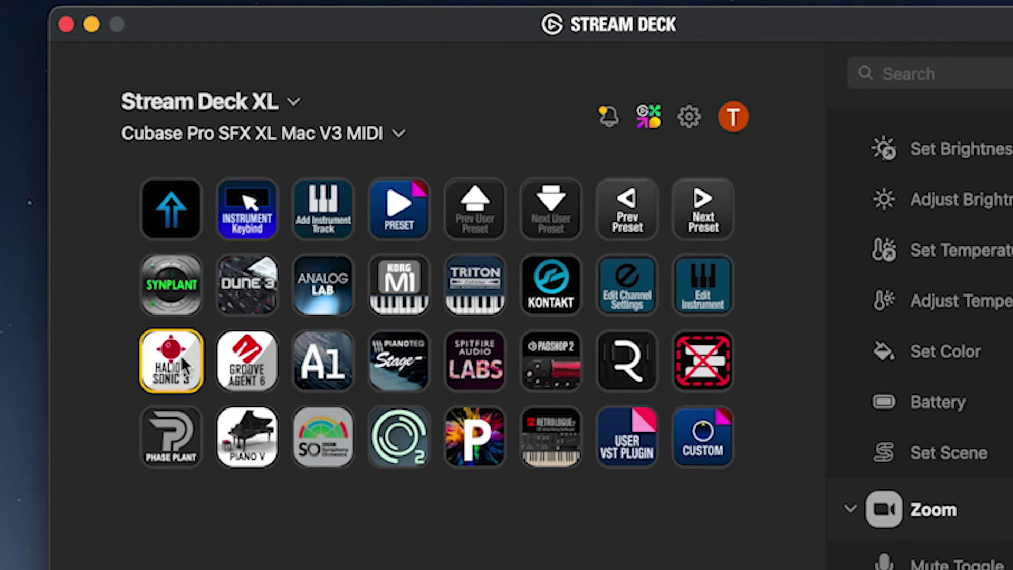
{"action": "left_click", "coordinate": [235, 214]}
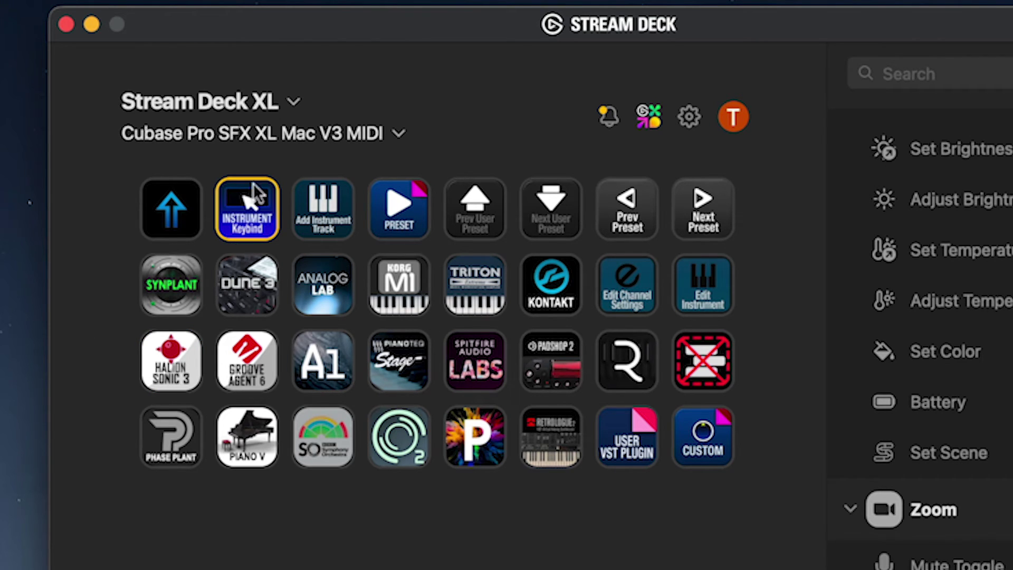
{"action": "right_click", "coordinate": [258, 187]}
{"action": "left_click", "coordinate": [288, 204]}
{"action": "double_click", "coordinate": [177, 214]}
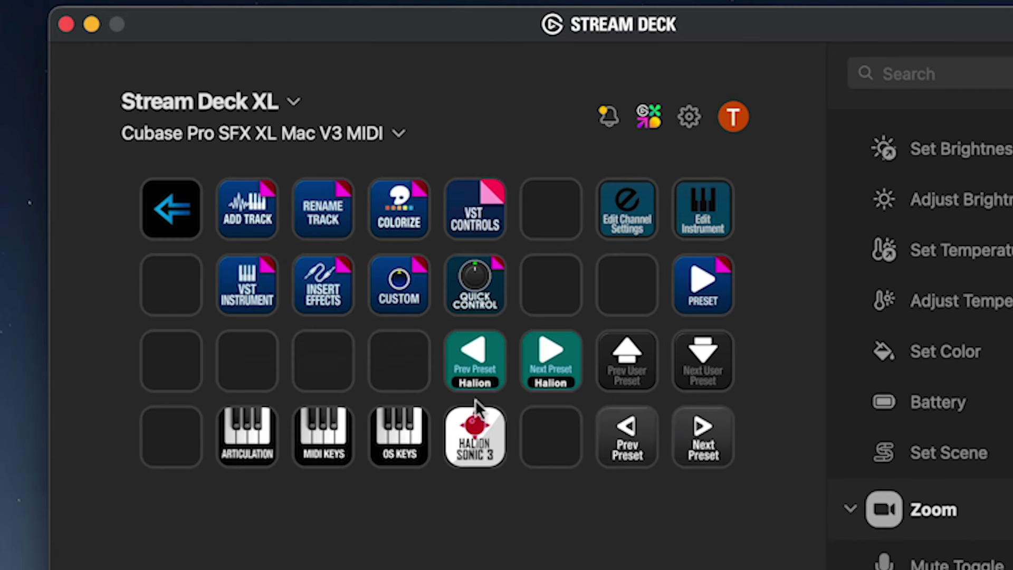
{"action": "right_click", "coordinate": [565, 422]}
{"action": "left_click", "coordinate": [584, 438]}
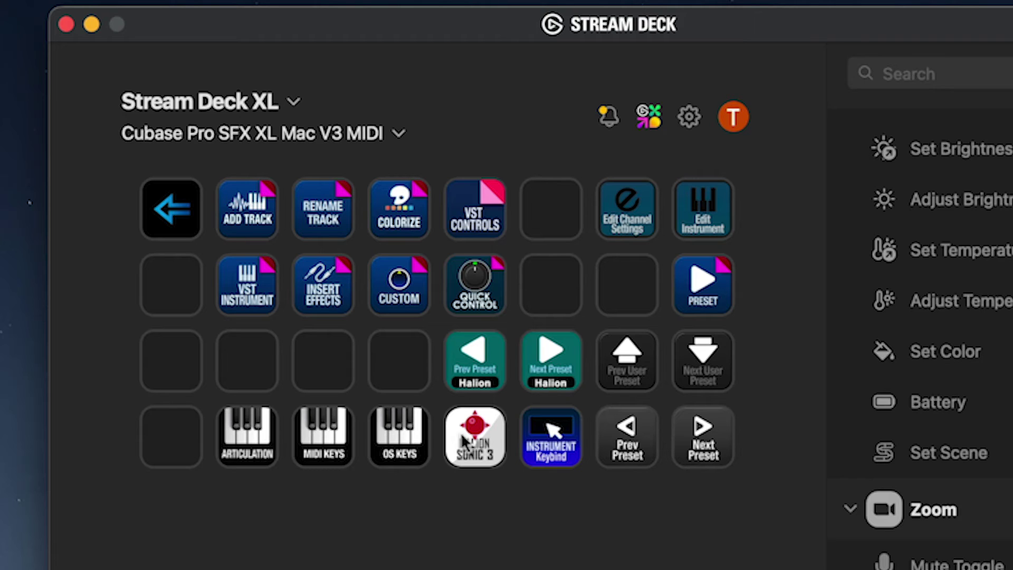
{"action": "left_click", "coordinate": [550, 426]}
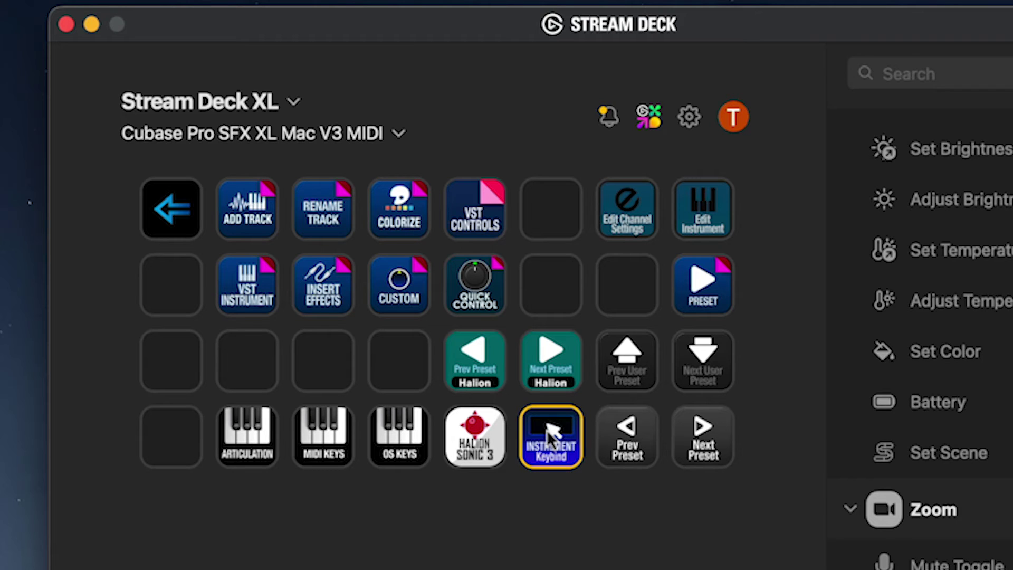
{"action": "left_click", "coordinate": [483, 428]}
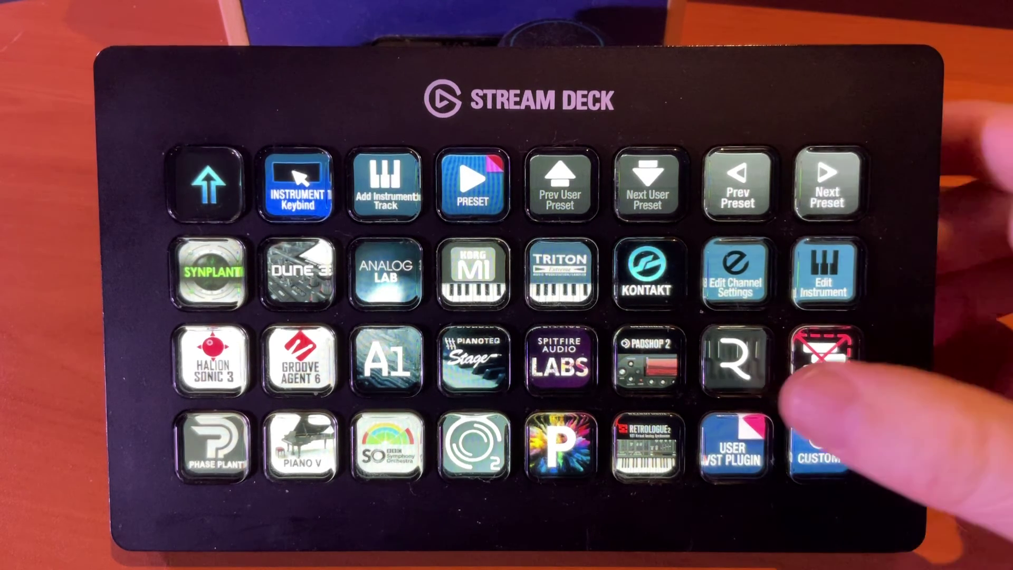
{"action": "left_click", "coordinate": [823, 446]}
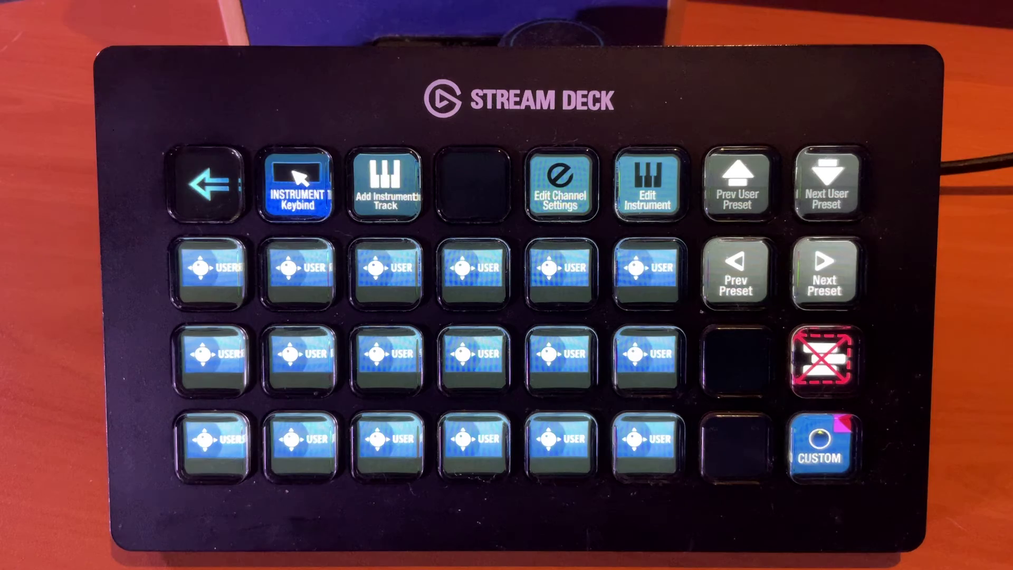
Copy the Instrument Keybind key from the VST Instrument page onto the Instrument Keybind key inside the User VST Plugin folder
{"action": "left_click", "coordinate": [207, 185]}
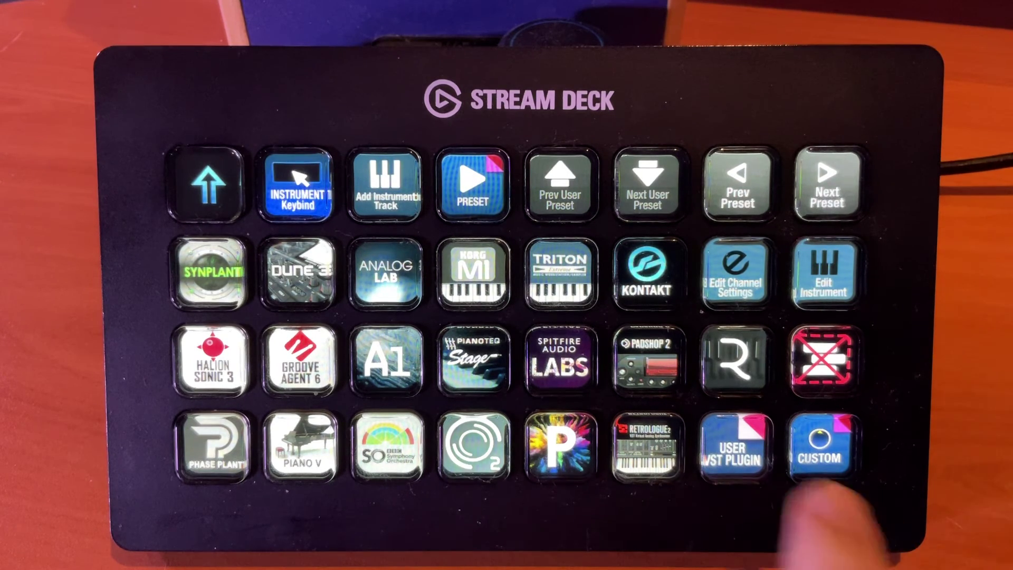
{"action": "left_click", "coordinate": [734, 446]}
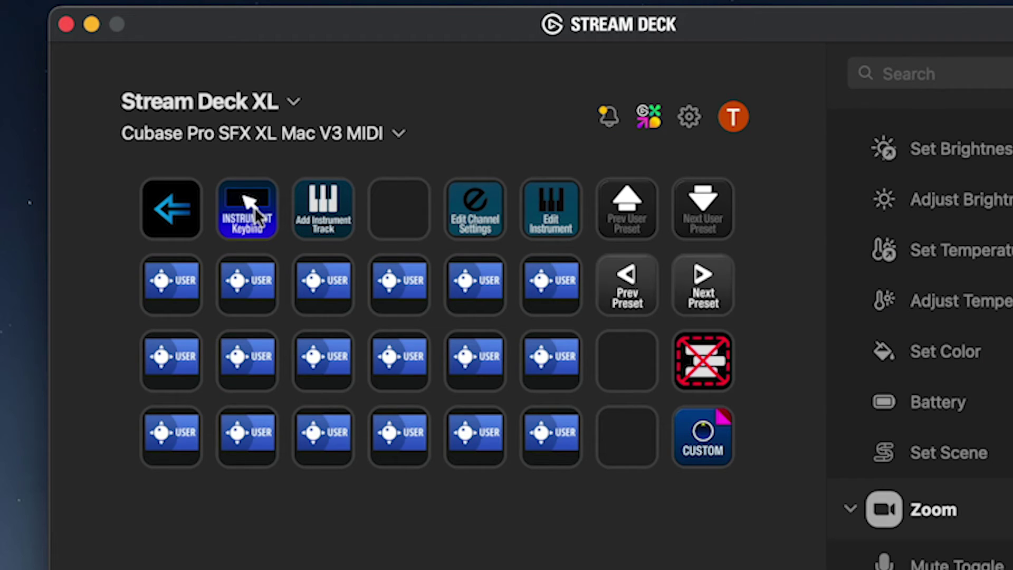
{"action": "left_click", "coordinate": [247, 237]}
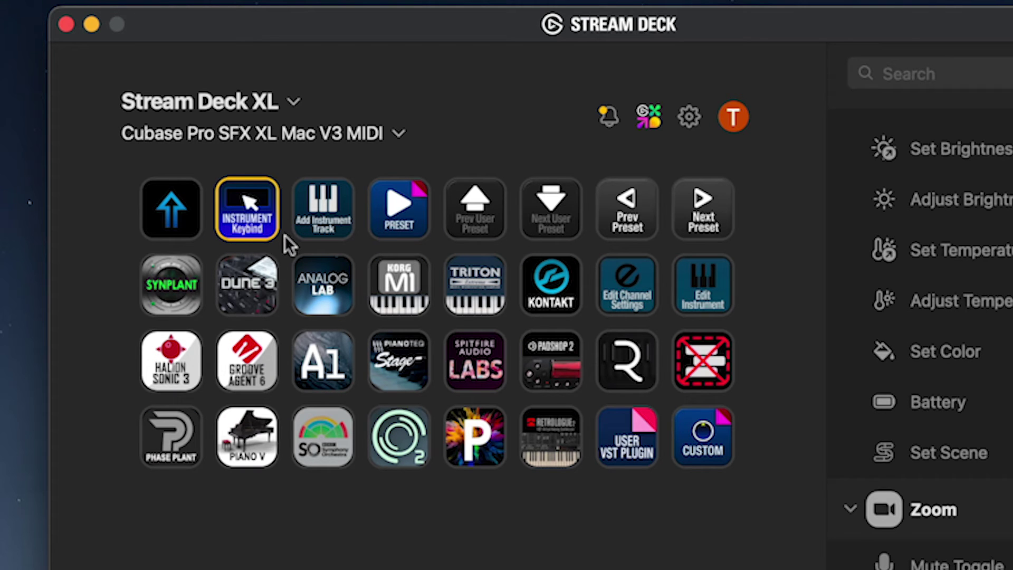
{"action": "right_click", "coordinate": [249, 204]}
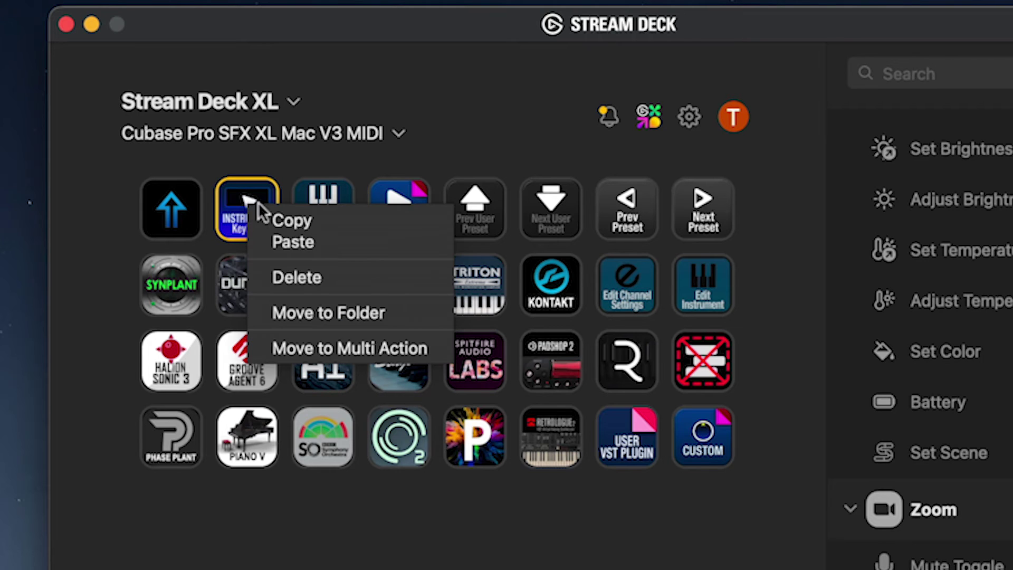
{"action": "left_click", "coordinate": [288, 220]}
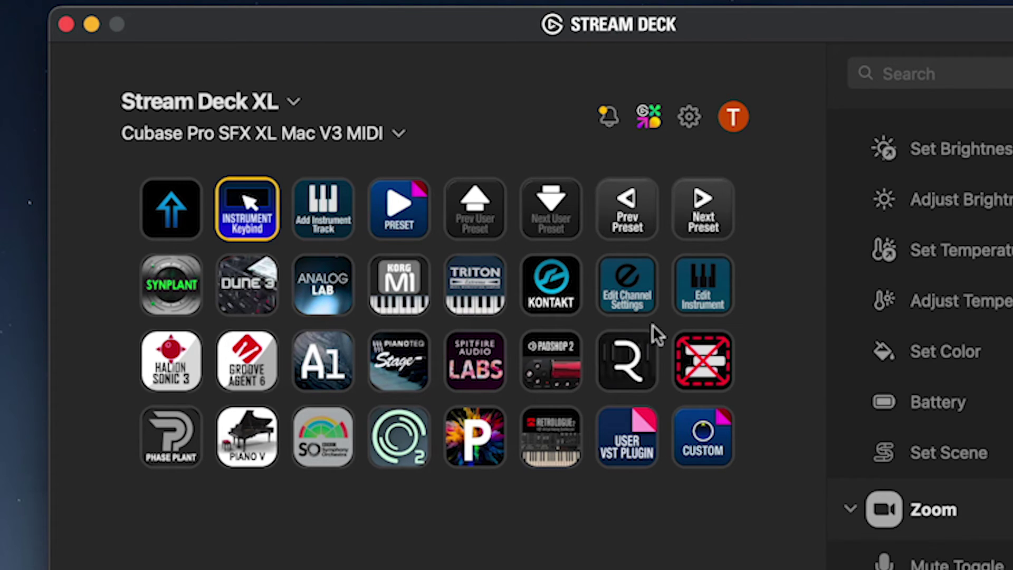
{"action": "double_click", "coordinate": [627, 436]}
{"action": "right_click", "coordinate": [252, 214]}
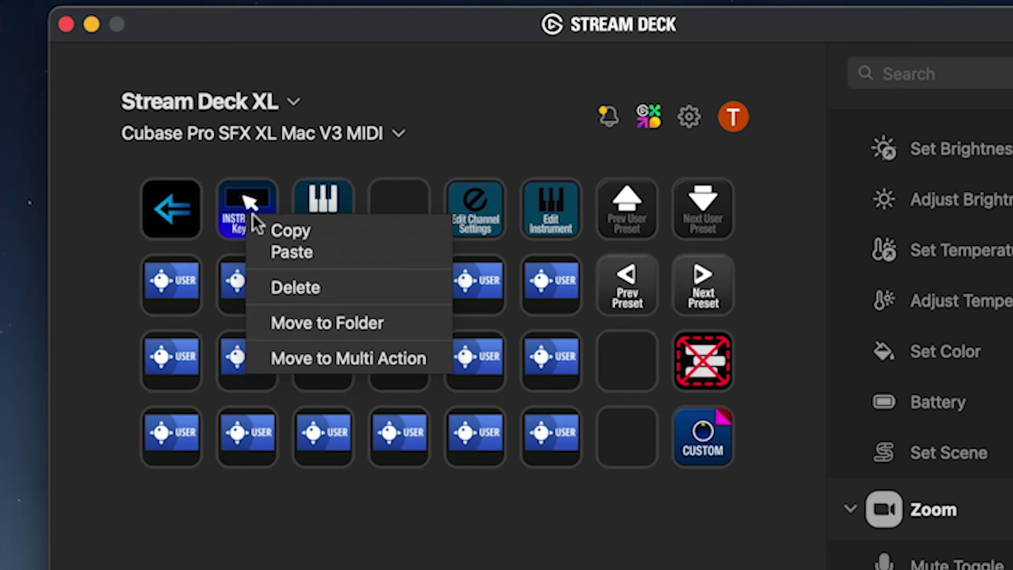
{"action": "left_click", "coordinate": [296, 252]}
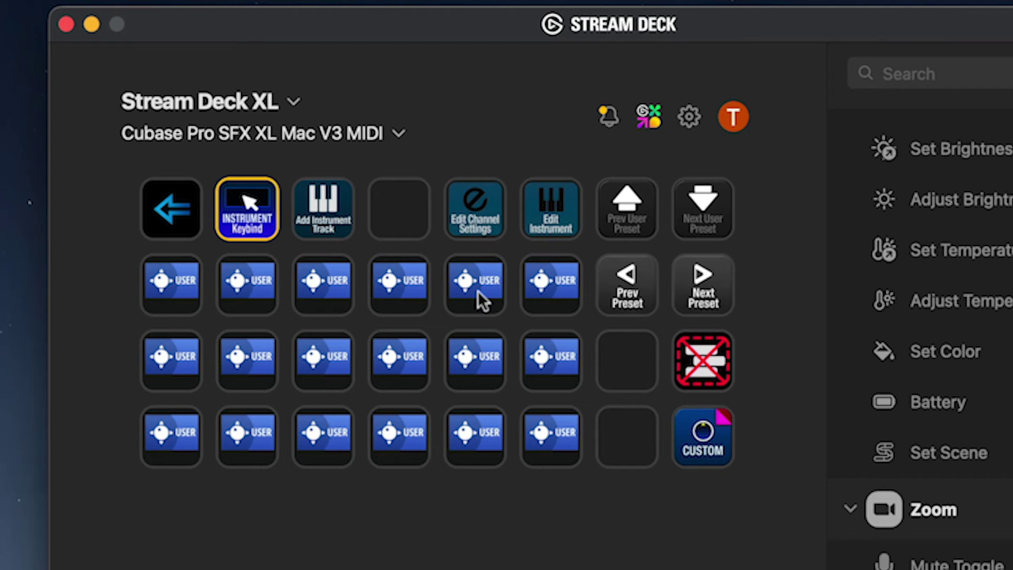
Return to the VST Instrument page and reopen the User VST Plugin folder
{"action": "left_click", "coordinate": [161, 214]}
{"action": "left_click", "coordinate": [161, 214]}
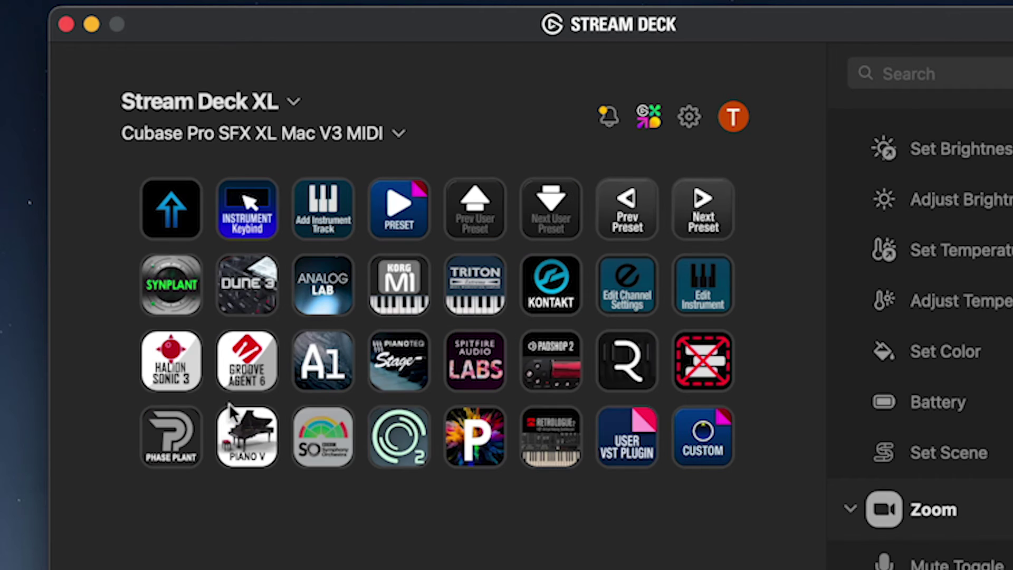
{"action": "double_click", "coordinate": [628, 443]}
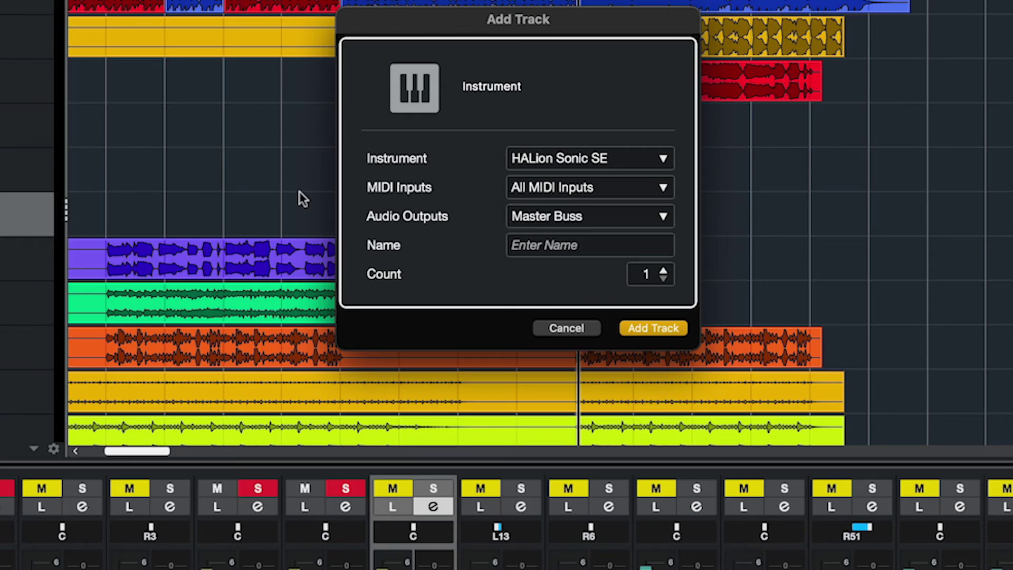
Look up Synclavier V in Cubase's instrument list and enter that exact name in the System: Text action of the first User key
{"action": "left_click", "coordinate": [659, 159]}
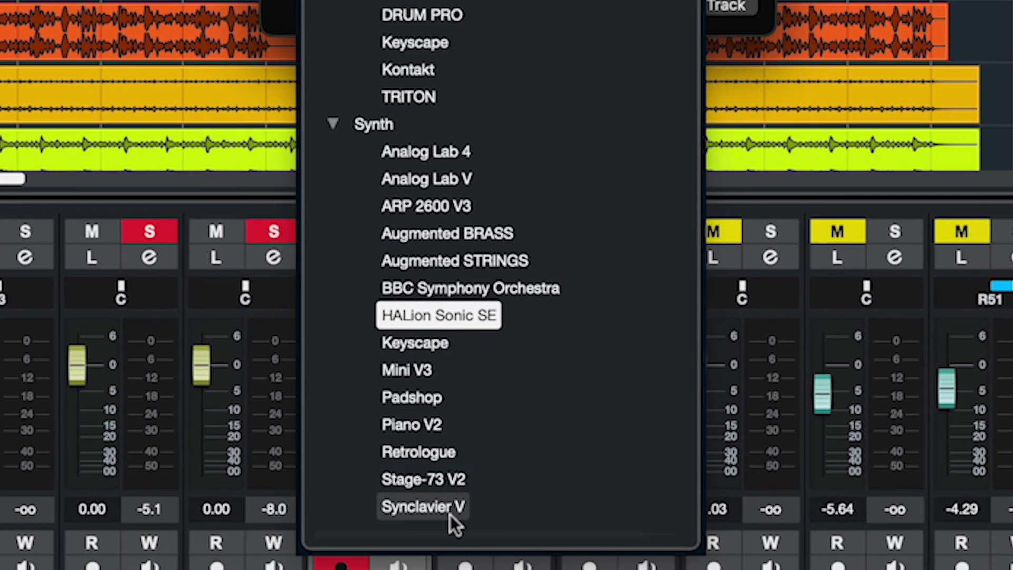
{"action": "left_click", "coordinate": [450, 509]}
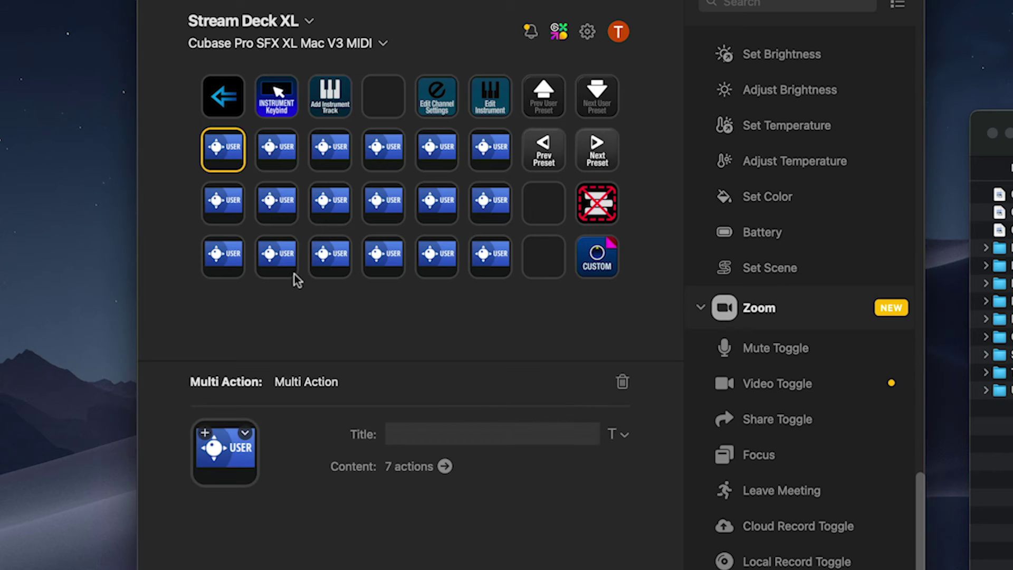
{"action": "double_click", "coordinate": [224, 154]}
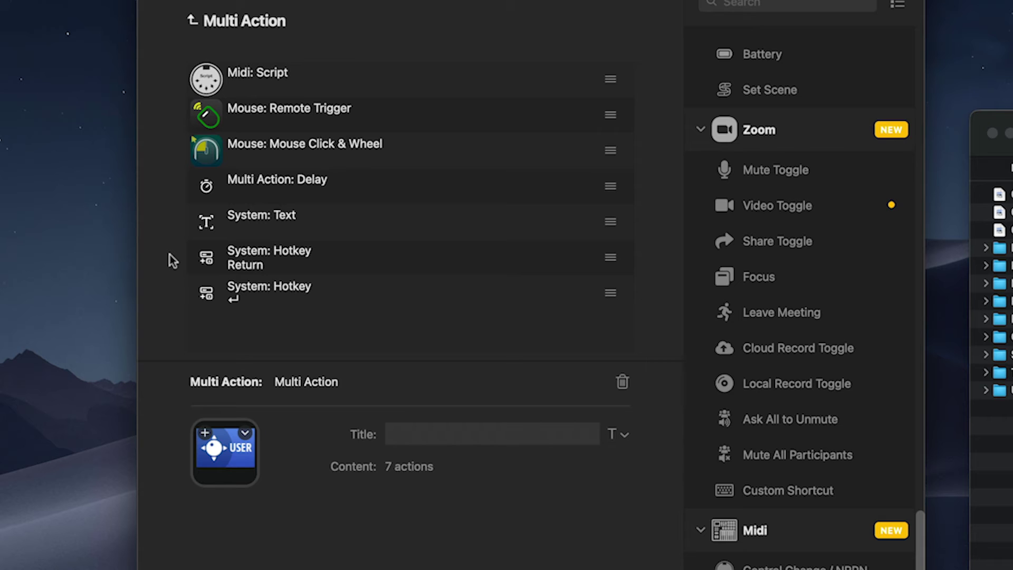
{"action": "left_click", "coordinate": [321, 226]}
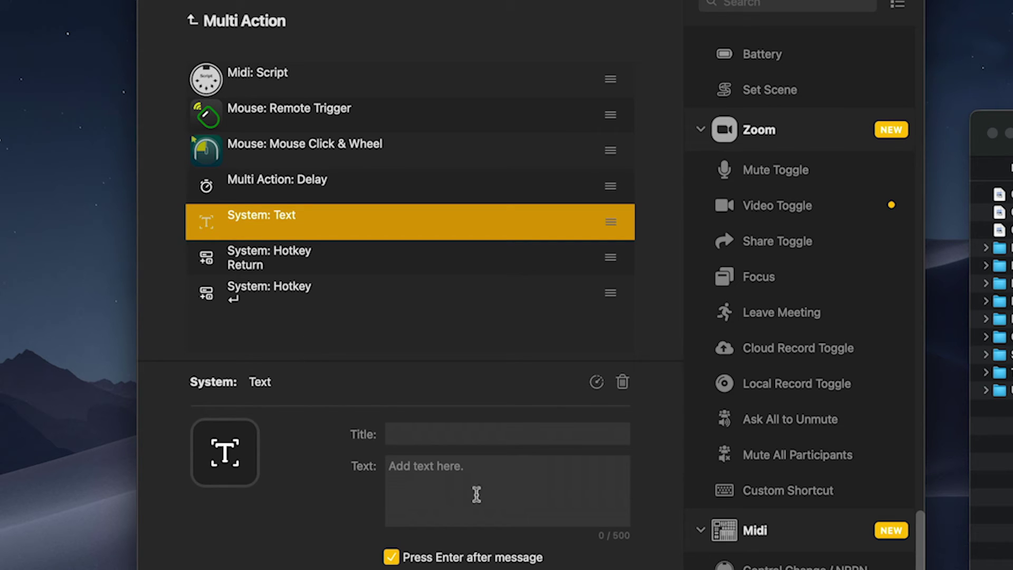
{"action": "left_click", "coordinate": [472, 477]}
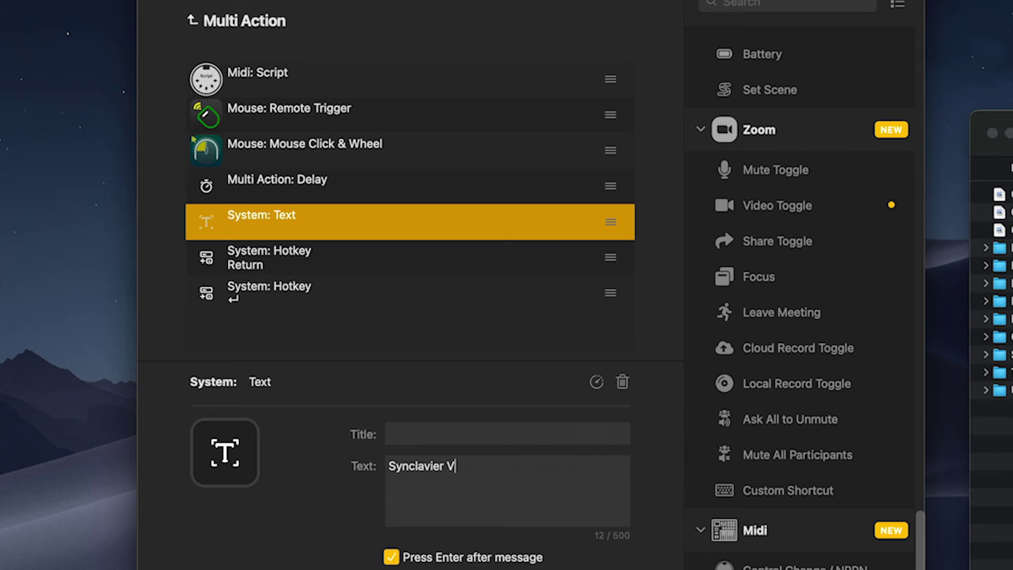
{"action": "left_click", "coordinate": [240, 15]}
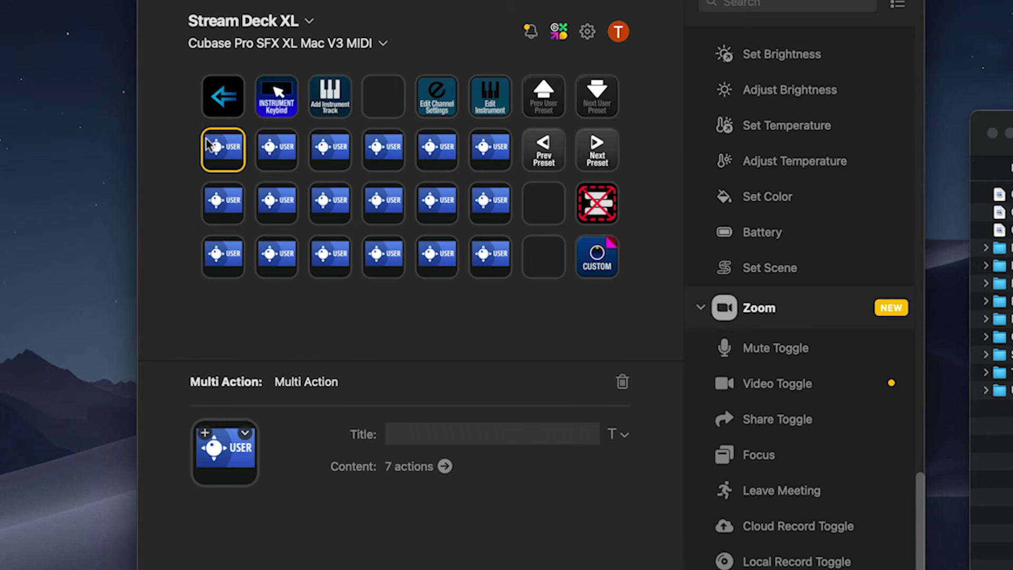
Title the first User key Synclavier and show the title aligned to the key's bottom
{"action": "left_click", "coordinate": [405, 431]}
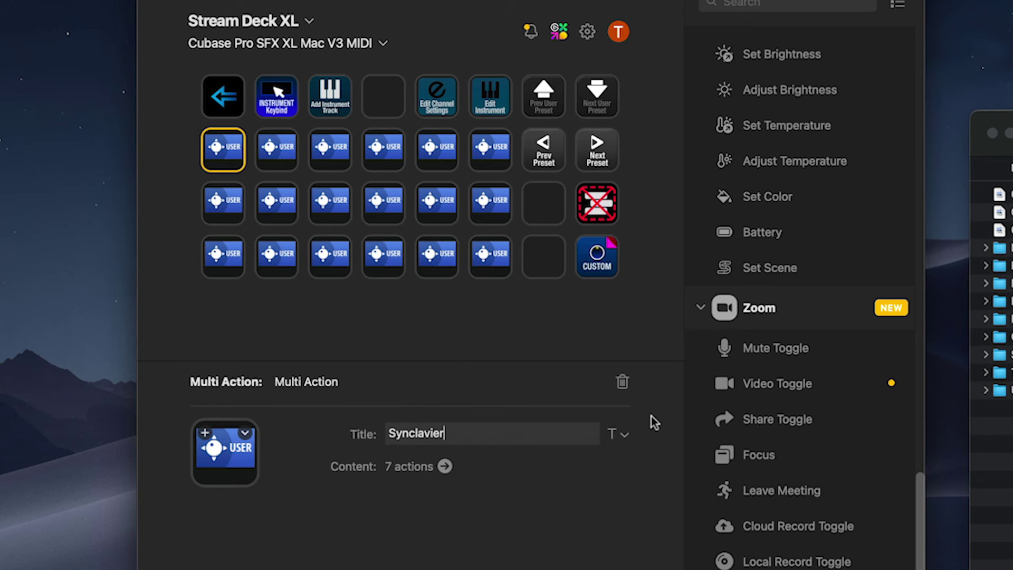
{"action": "left_click", "coordinate": [622, 435]}
{"action": "left_click", "coordinate": [549, 490]}
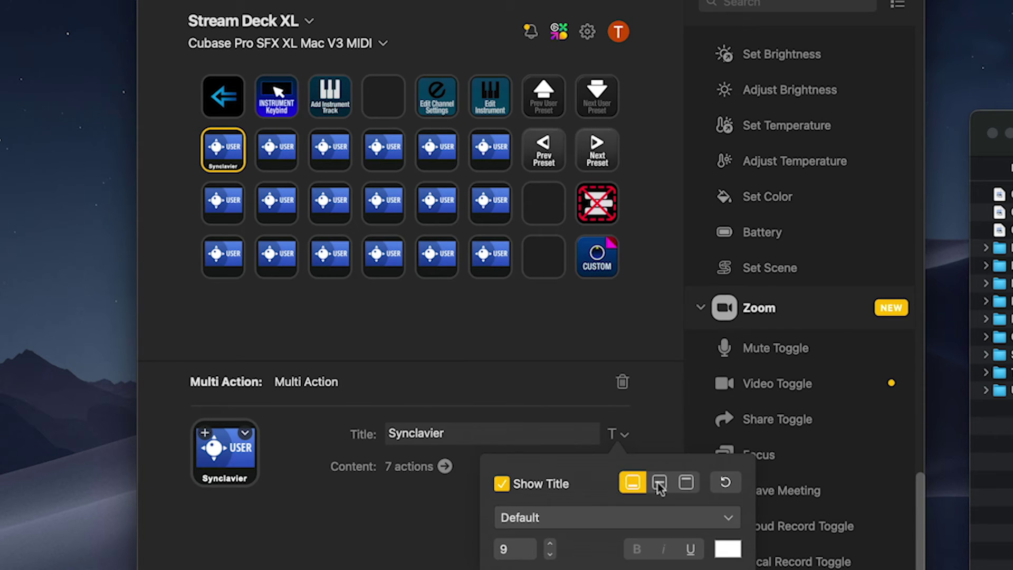
{"action": "left_click", "coordinate": [660, 483]}
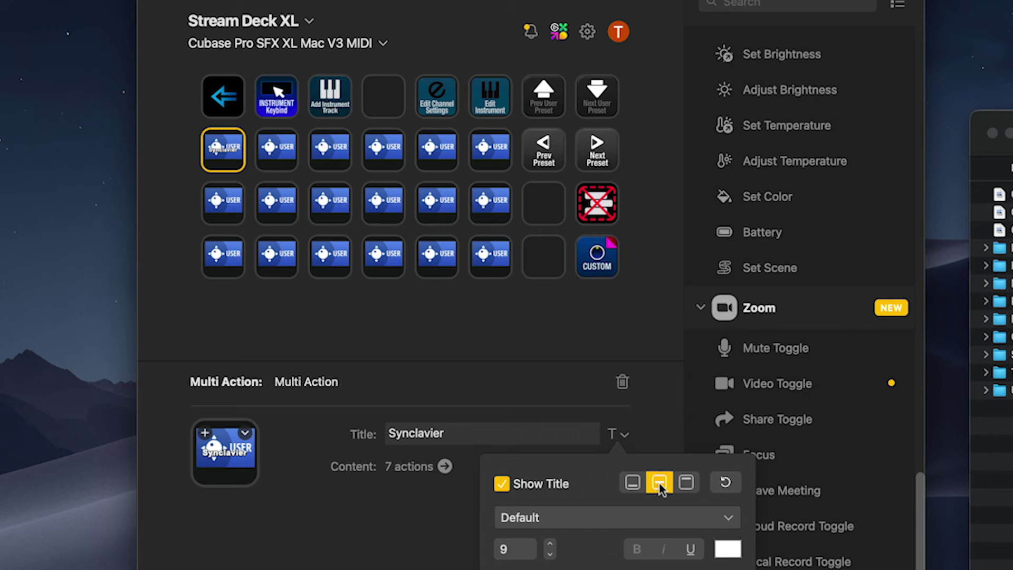
{"action": "left_click", "coordinate": [631, 484]}
{"action": "left_click", "coordinate": [364, 517]}
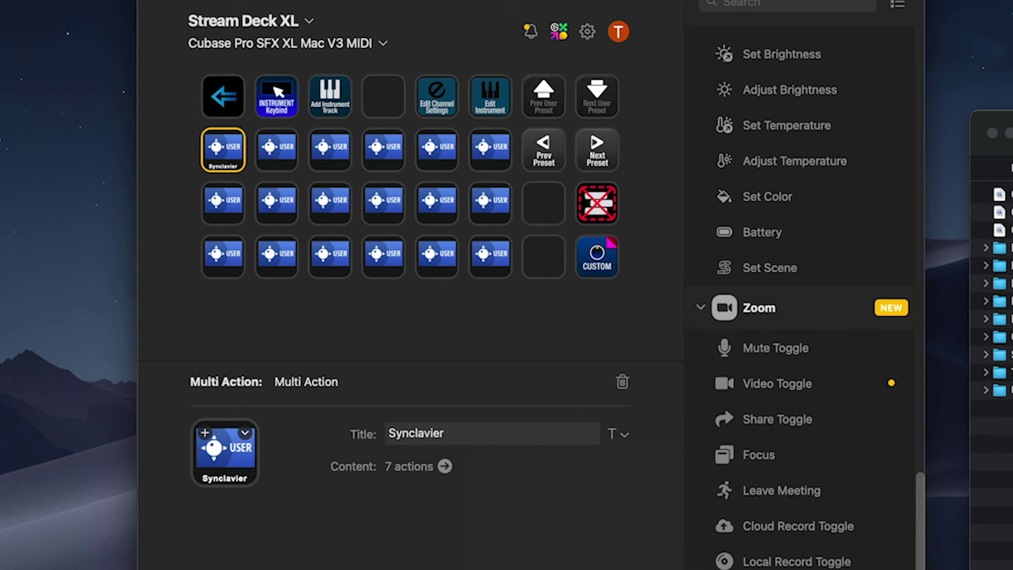
Switch to Cubase and run the new Synclavier key to add a Synclavier V instrument track
{"action": "key", "text": "super+Tab"}
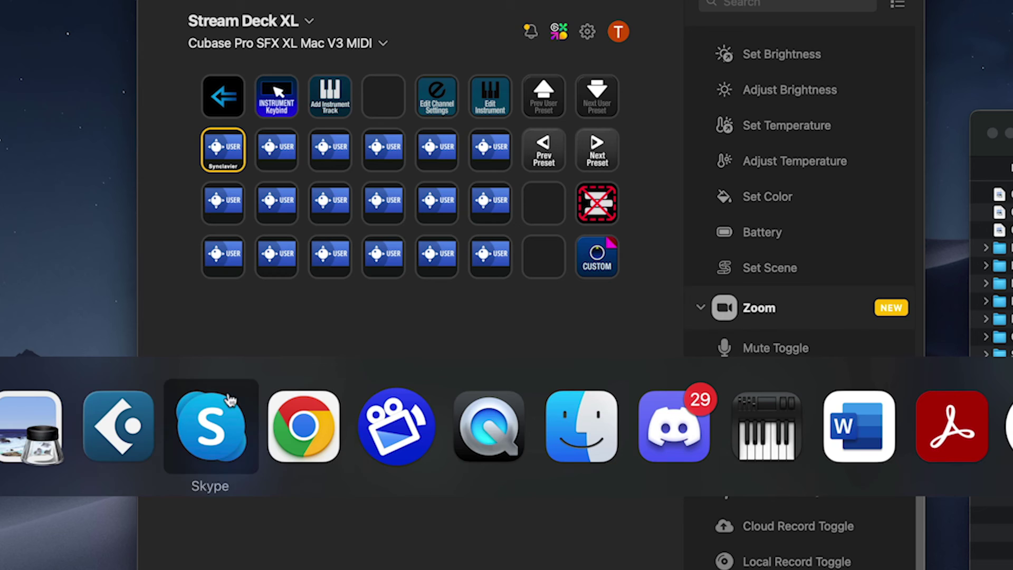
{"action": "left_click", "coordinate": [138, 418]}
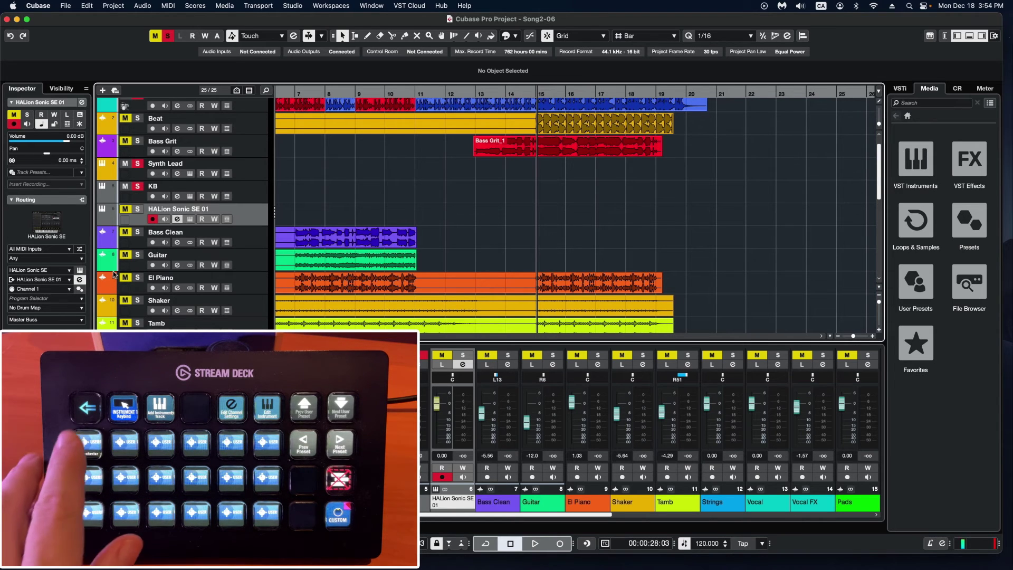
{"action": "key", "text": "ctrl+t"}
{"action": "key", "text": "Return"}
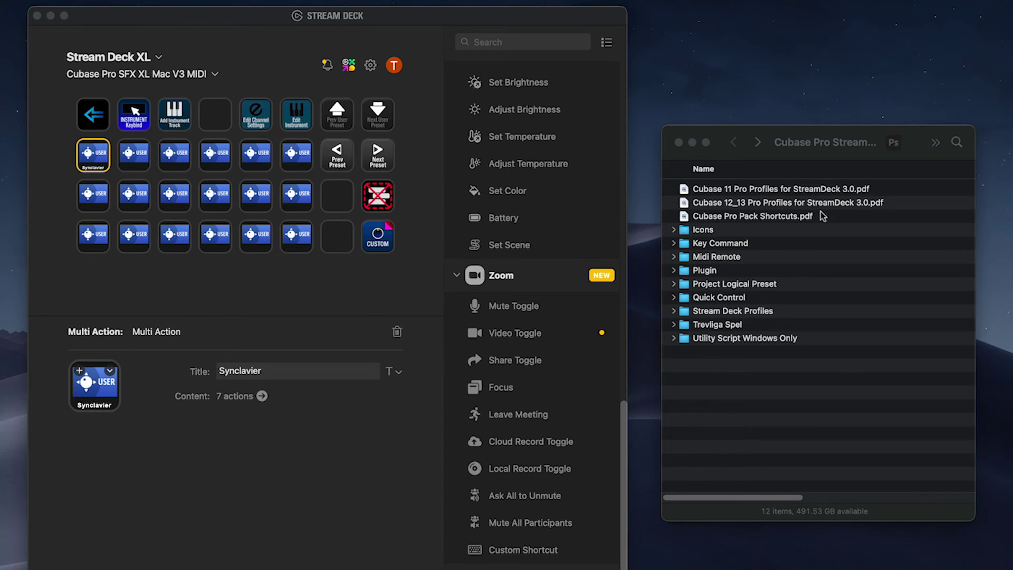
Open the VST subfolder of the pack's Icons folder and display its files as thumbnails
{"action": "double_click", "coordinate": [758, 229]}
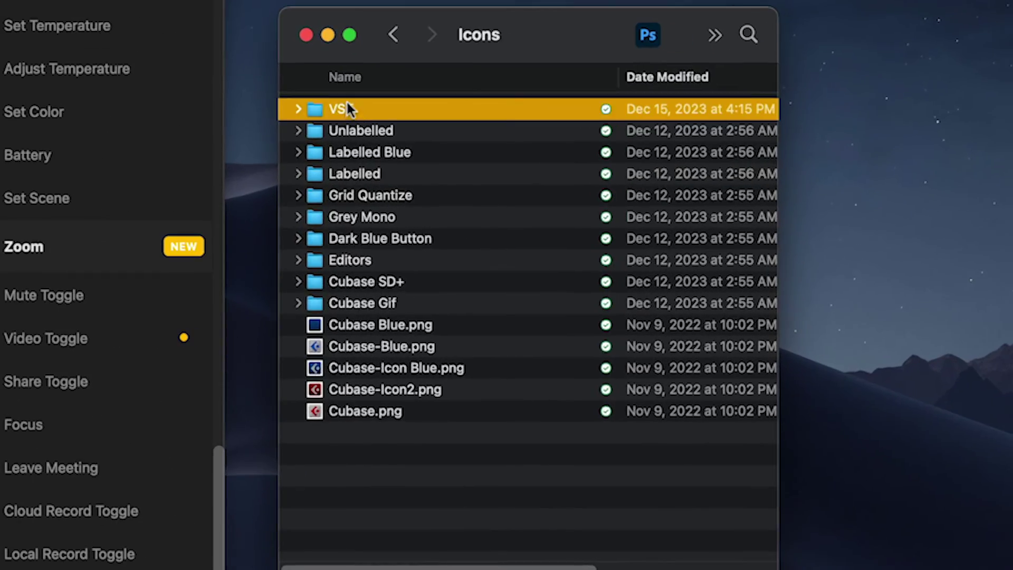
{"action": "double_click", "coordinate": [493, 141]}
{"action": "scroll", "coordinate": [585, 446], "scroll_direction": "down", "scroll_amount": 15}
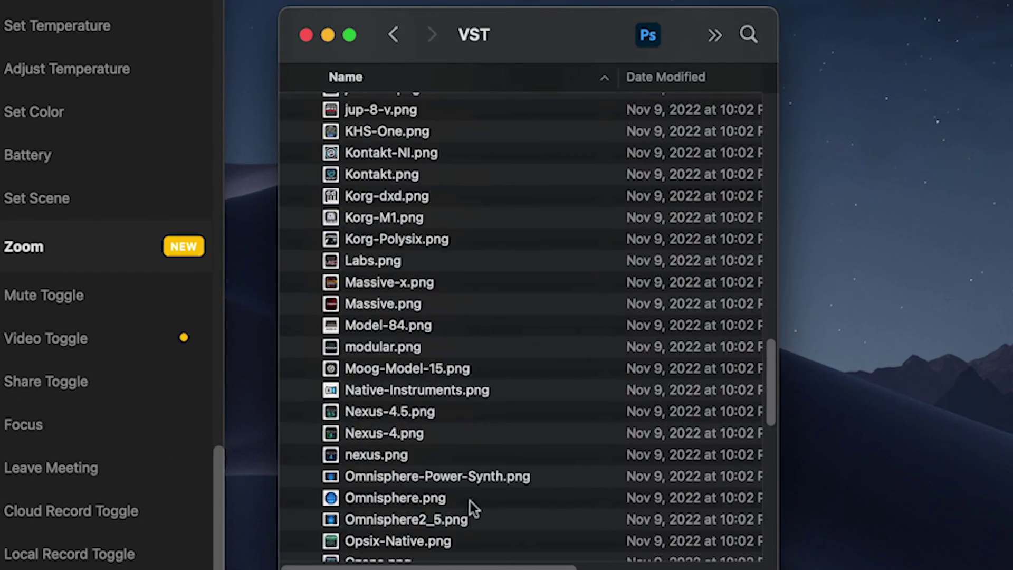
{"action": "scroll", "coordinate": [438, 314], "scroll_direction": "up", "scroll_amount": 20}
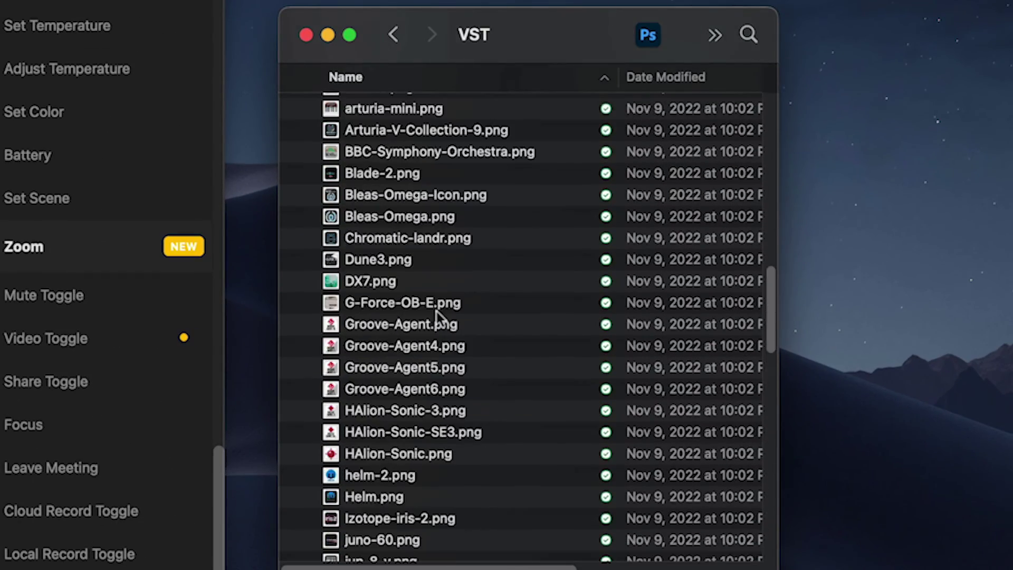
{"action": "double_click", "coordinate": [373, 362]}
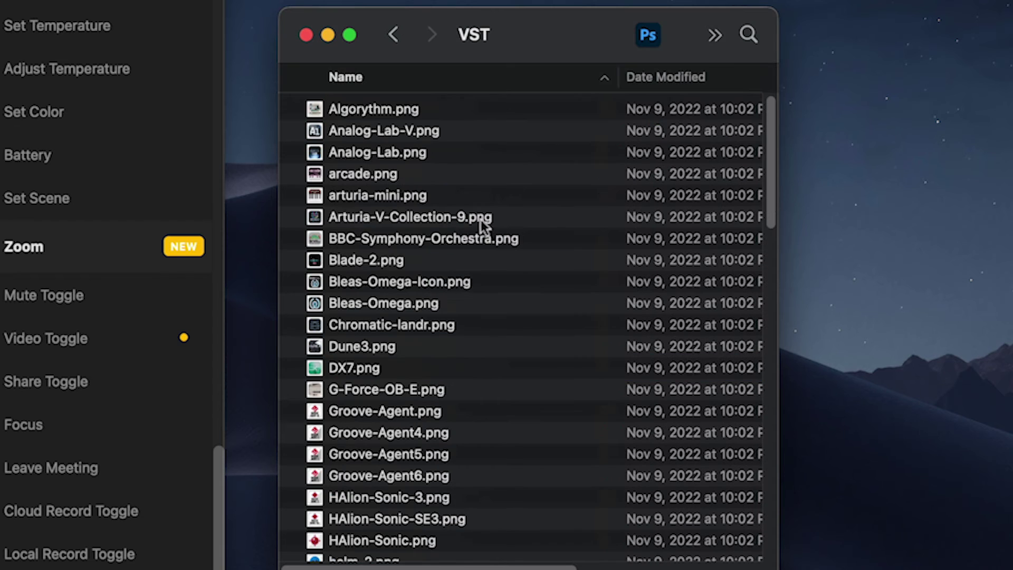
{"action": "left_click", "coordinate": [359, 347]}
{"action": "key", "text": "super+1"}
Browse the plug-in icon images in the VST folder for artwork usable on the instrument keys
{"action": "scroll", "coordinate": [581, 216], "scroll_direction": "down", "scroll_amount": 3}
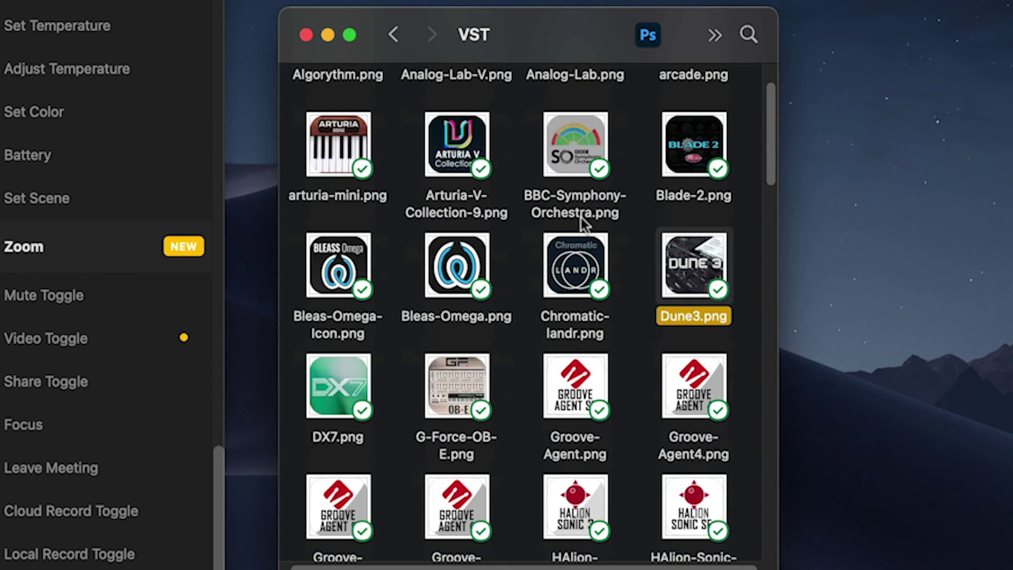
{"action": "scroll", "coordinate": [581, 217], "scroll_direction": "down", "scroll_amount": 8}
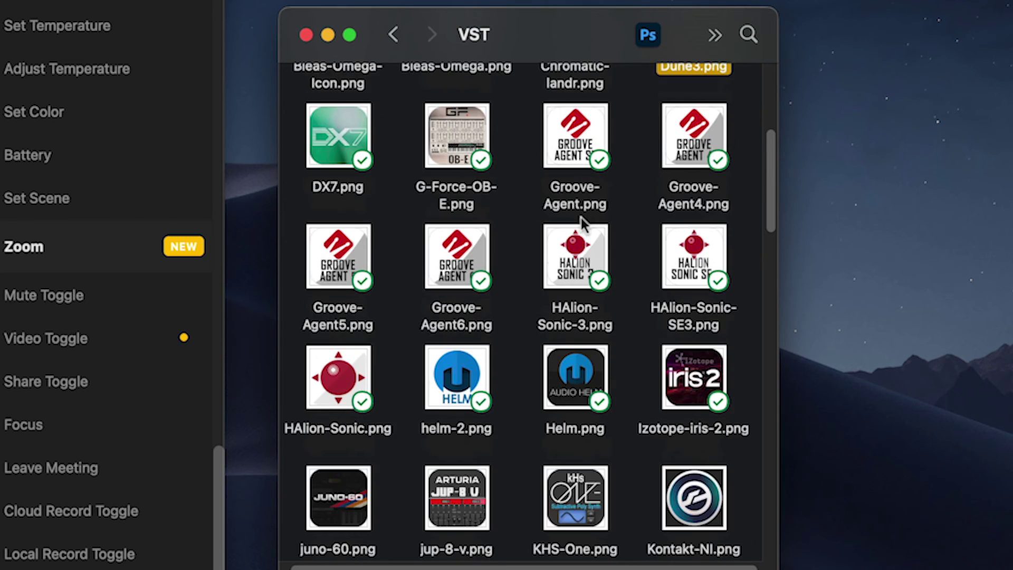
{"action": "scroll", "coordinate": [584, 229], "scroll_direction": "down", "scroll_amount": 10}
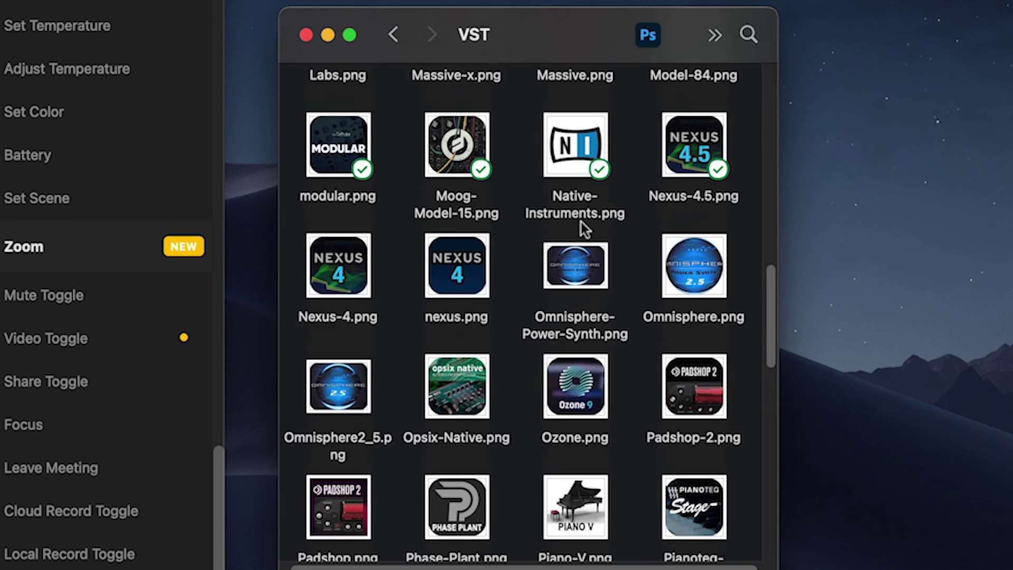
{"action": "scroll", "coordinate": [584, 229], "scroll_direction": "down", "scroll_amount": 8}
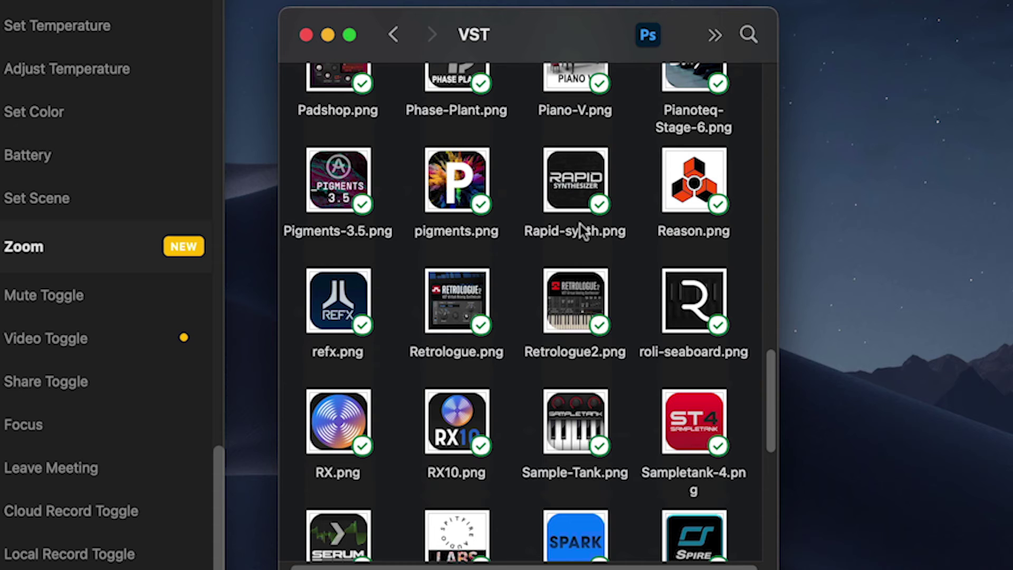
{"action": "scroll", "coordinate": [581, 232], "scroll_direction": "down", "scroll_amount": 8}
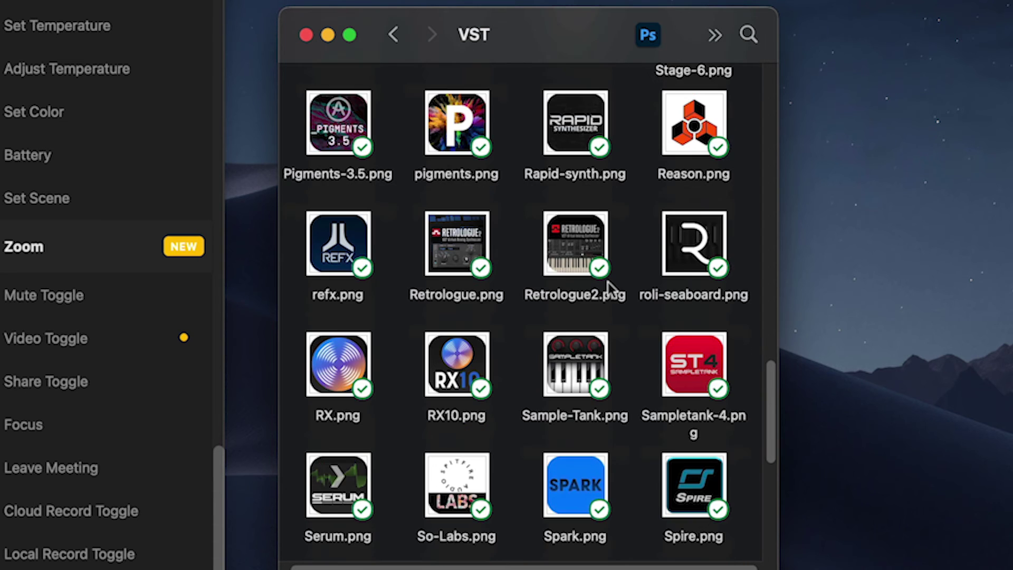
{"action": "scroll", "coordinate": [596, 295], "scroll_direction": "down", "scroll_amount": 5}
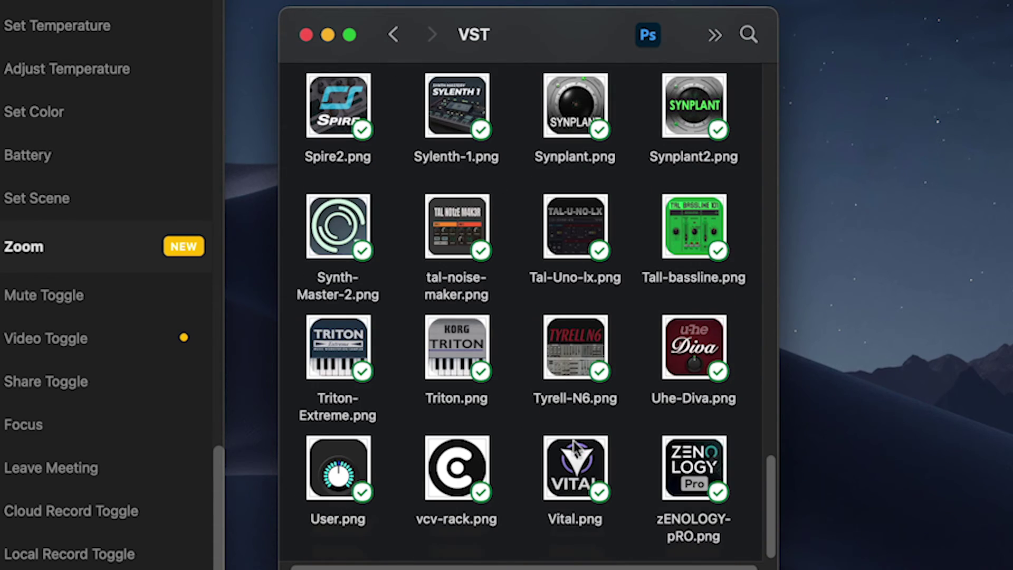
{"action": "scroll", "coordinate": [565, 398], "scroll_direction": "up", "scroll_amount": 3}
{"action": "scroll", "coordinate": [575, 394], "scroll_direction": "up", "scroll_amount": 2}
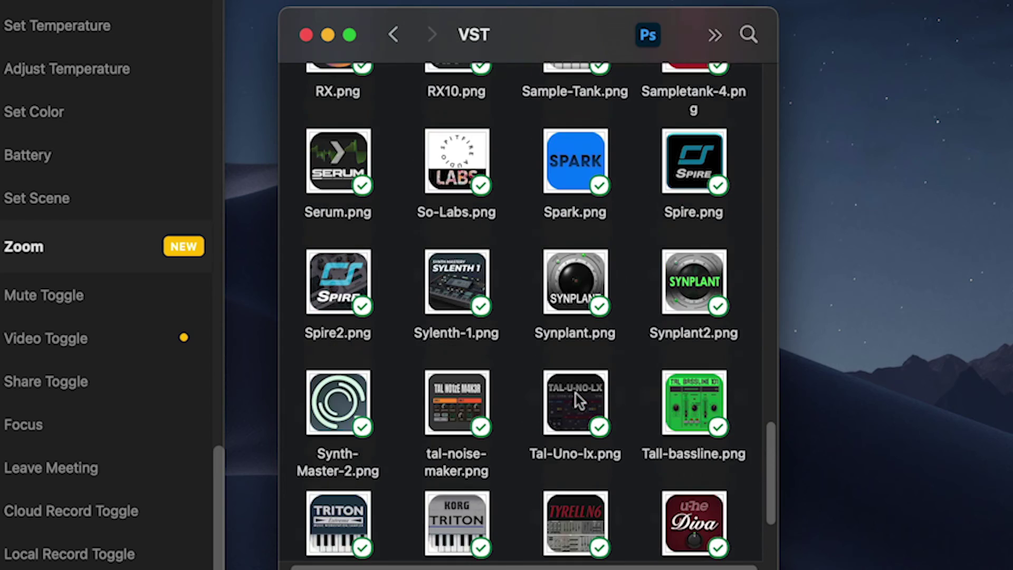
{"action": "scroll", "coordinate": [581, 374], "scroll_direction": "up", "scroll_amount": 6}
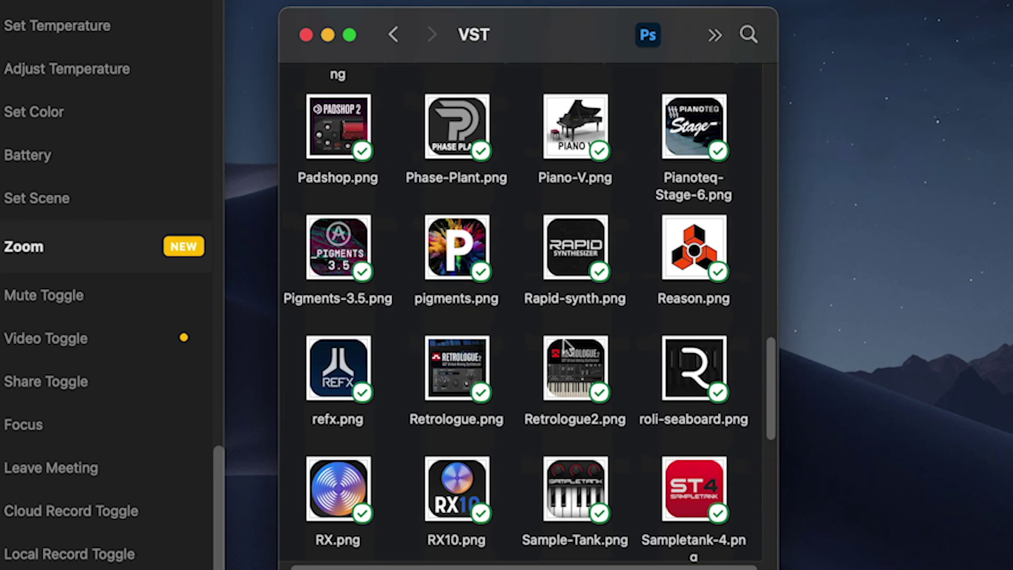
{"action": "scroll", "coordinate": [565, 339], "scroll_direction": "up", "scroll_amount": 12}
{"action": "scroll", "coordinate": [575, 273], "scroll_direction": "up", "scroll_amount": 15}
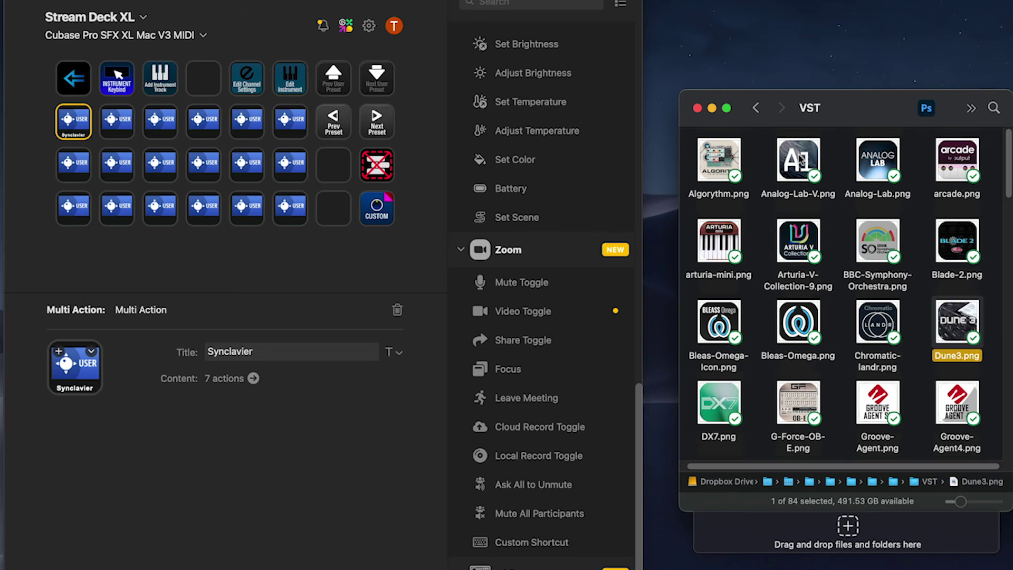
Put the Analog-Lab-V.png icon on the Synclavier key and hide the key's title
{"action": "left_click_drag", "start_coordinate": [800, 160], "coordinate": [75, 367]}
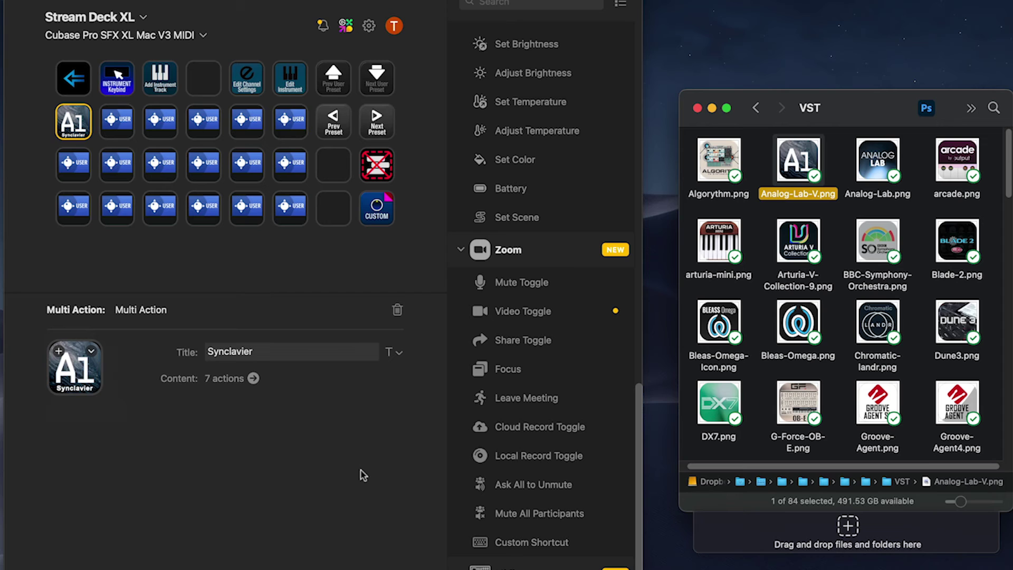
{"action": "left_click", "coordinate": [395, 352]}
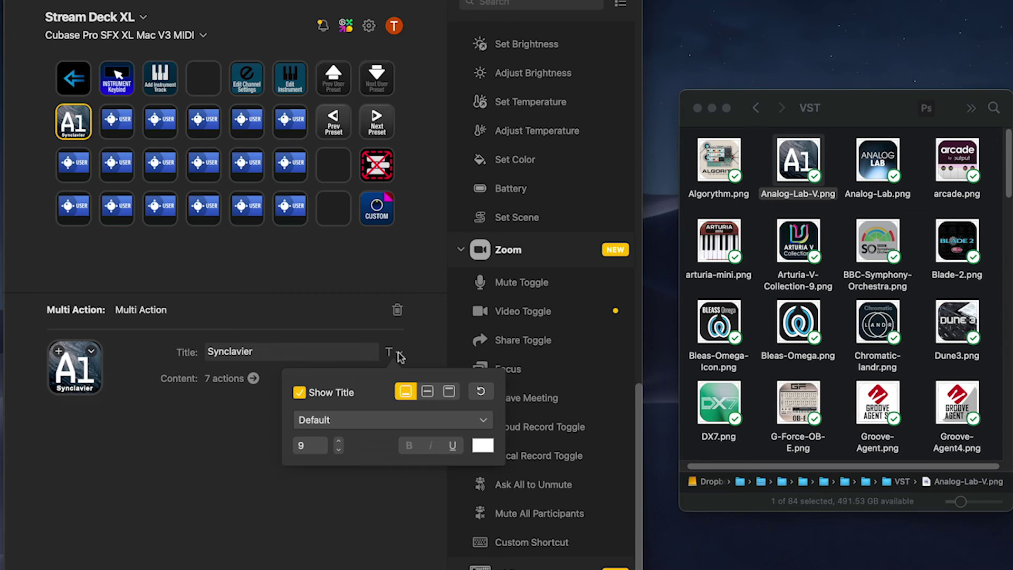
{"action": "left_click", "coordinate": [300, 392]}
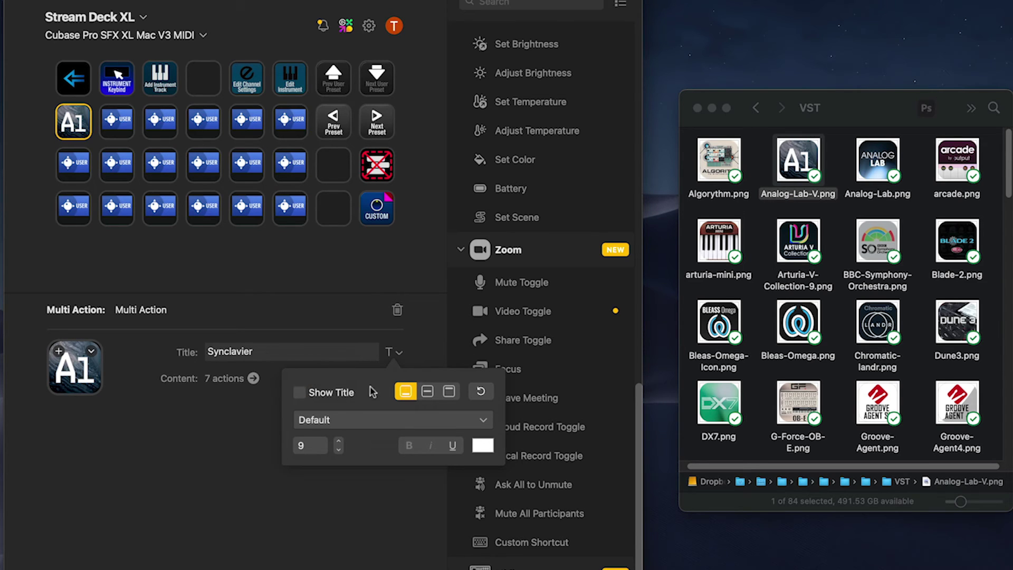
{"action": "left_click", "coordinate": [206, 433]}
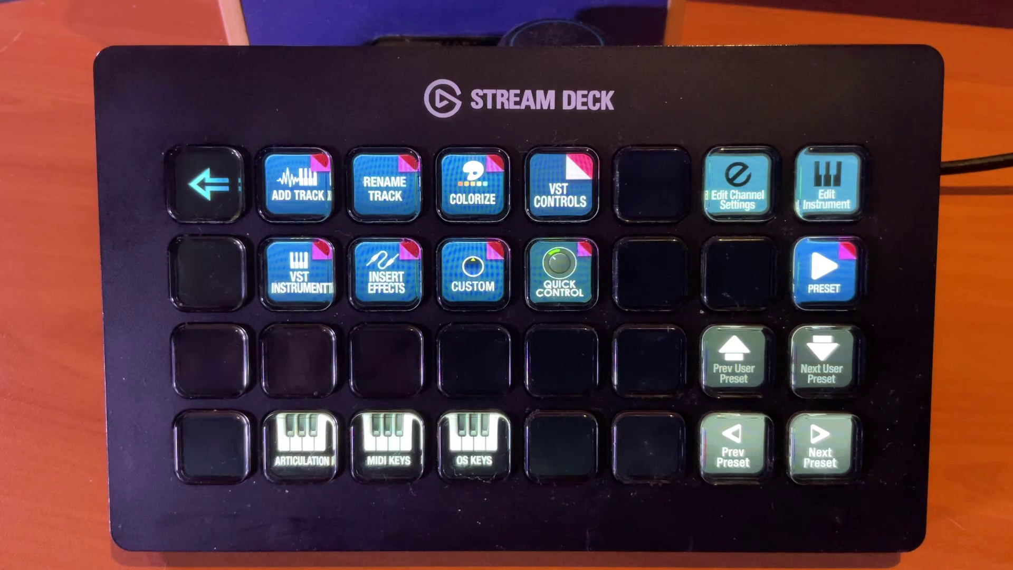
Open the insert effects page and inspect User key 1's multi action, including the text field of its "Type Effect in the field" action
{"action": "left_click", "coordinate": [387, 271]}
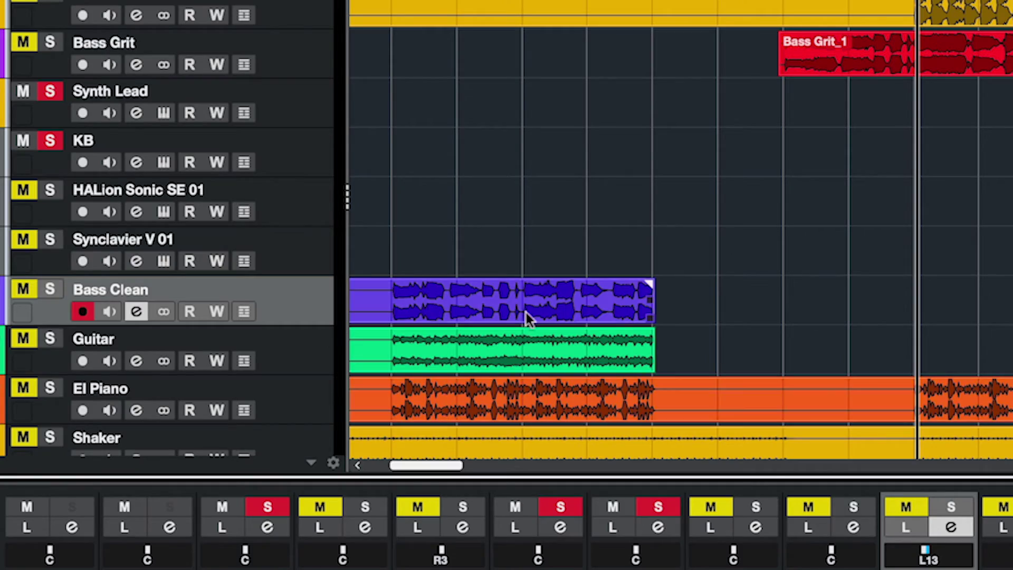
{"action": "left_click", "coordinate": [517, 305]}
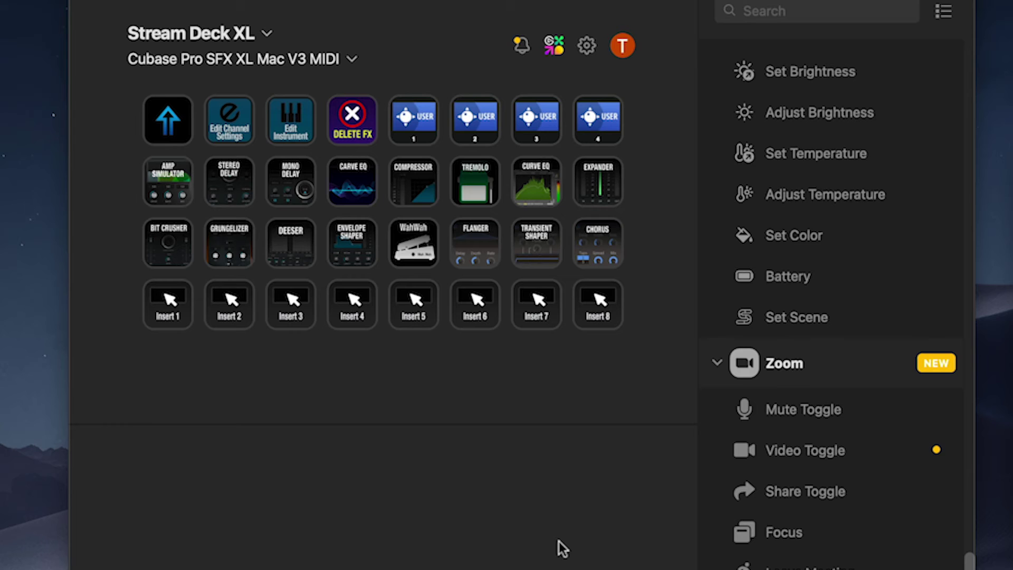
{"action": "left_click", "coordinate": [409, 126]}
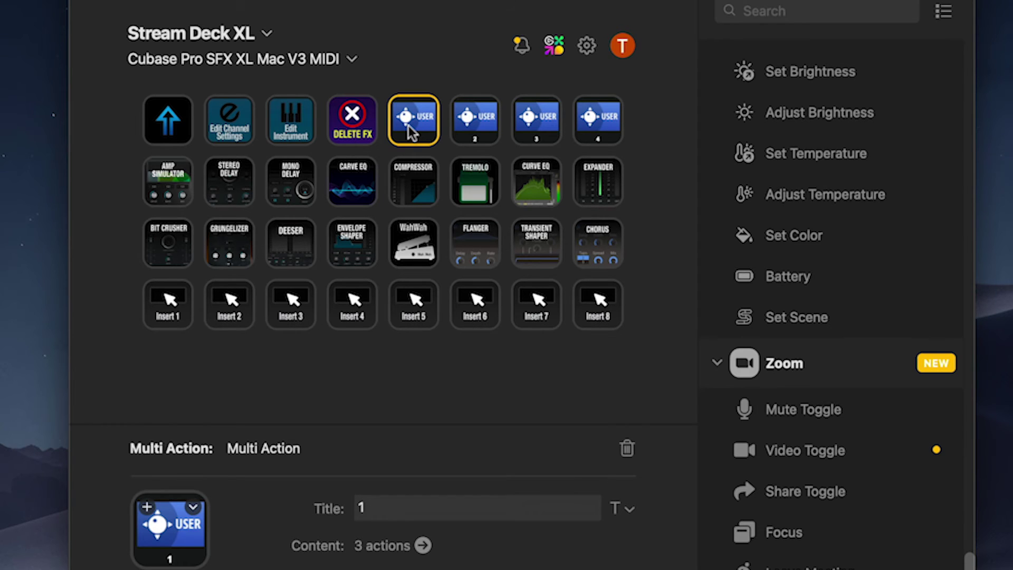
{"action": "double_click", "coordinate": [409, 126]}
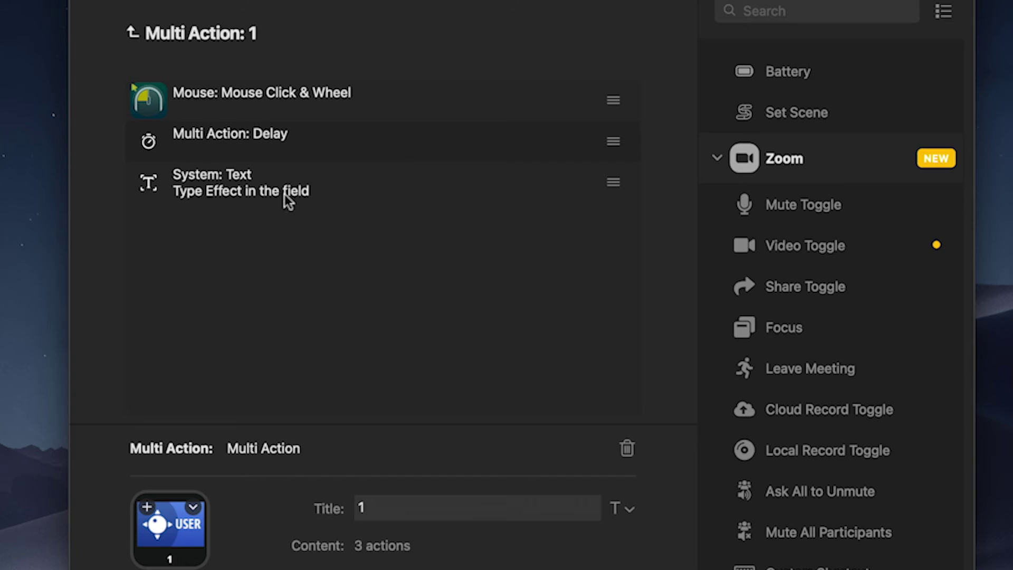
{"action": "left_click", "coordinate": [271, 191]}
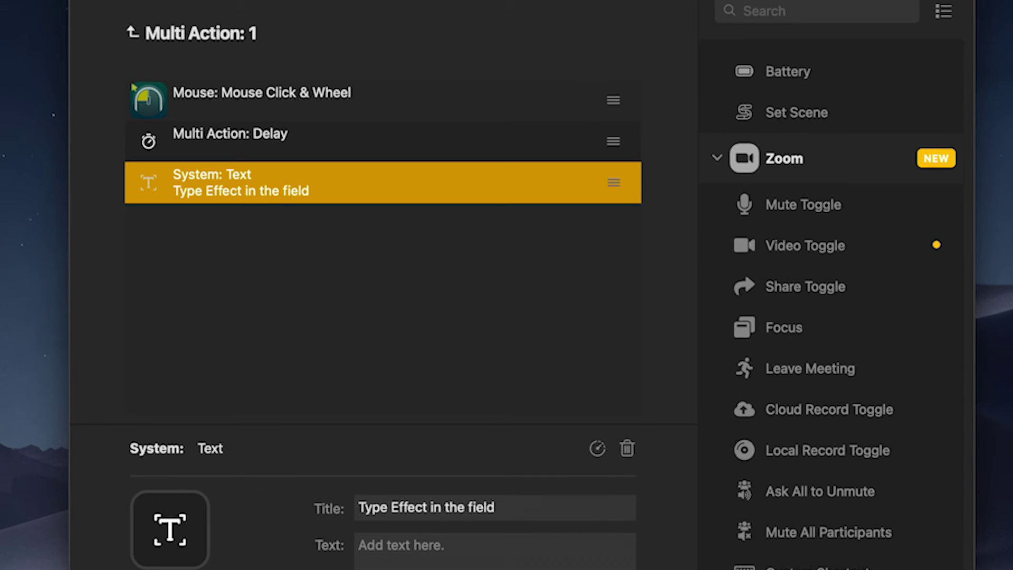
{"action": "left_click", "coordinate": [461, 550]}
{"action": "left_click", "coordinate": [150, 32]}
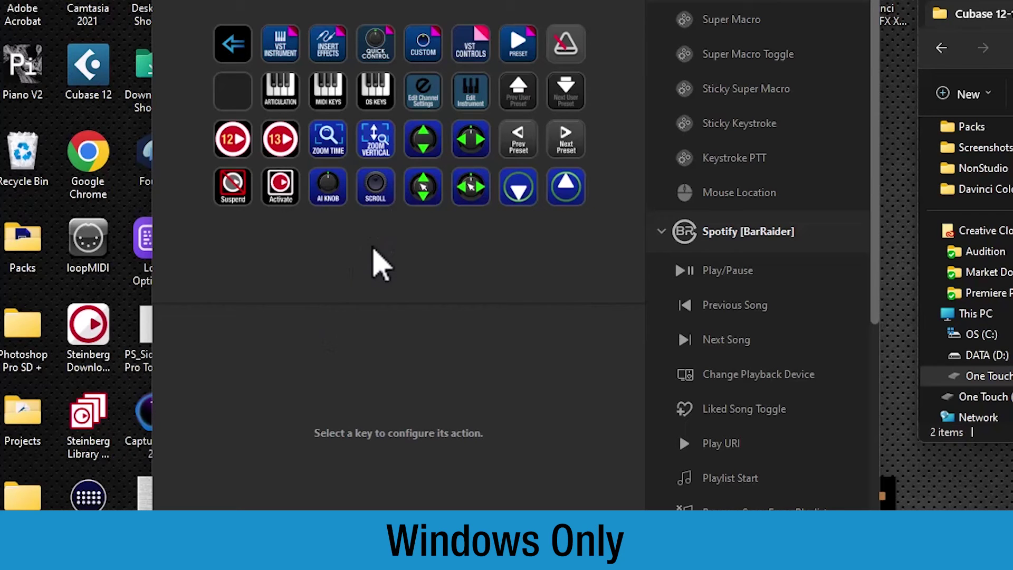
Assign Cubase Utility 12.exe from the Utility Script Windows Only folder in Documents to the Cubase 12 utility key
{"action": "left_click", "coordinate": [229, 155]}
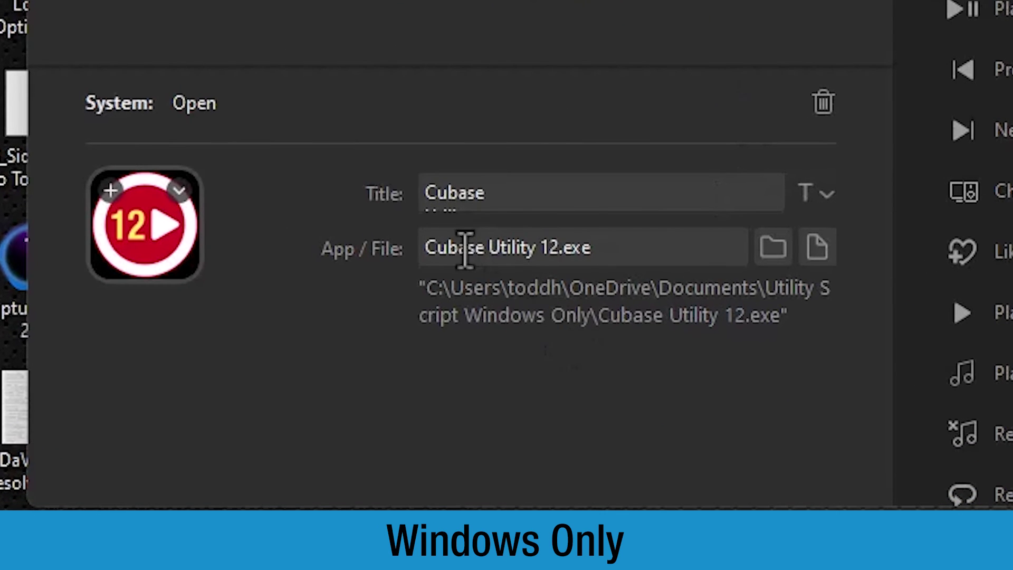
{"action": "left_click", "coordinate": [817, 248]}
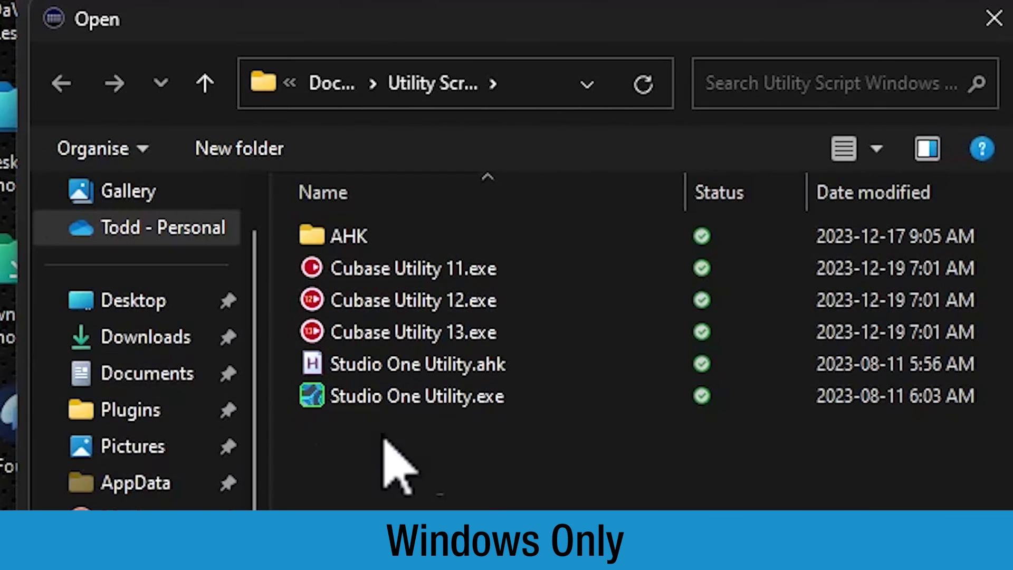
{"action": "left_click", "coordinate": [147, 373]}
{"action": "scroll", "coordinate": [480, 419], "scroll_direction": "down", "scroll_amount": 10}
{"action": "scroll", "coordinate": [479, 370], "scroll_direction": "up", "scroll_amount": 1}
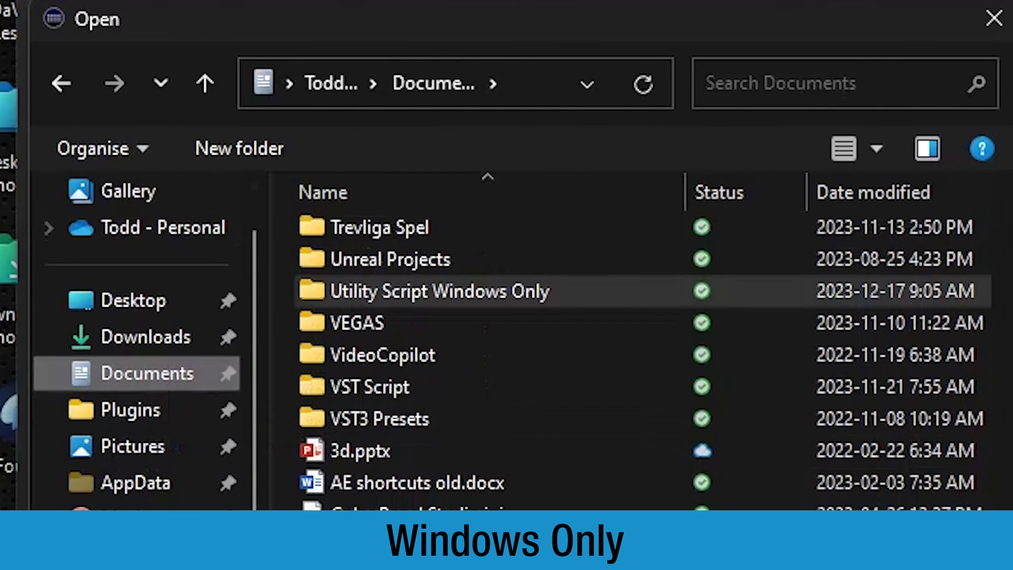
{"action": "scroll", "coordinate": [580, 327], "scroll_direction": "up", "scroll_amount": 2}
{"action": "double_click", "coordinate": [533, 484]}
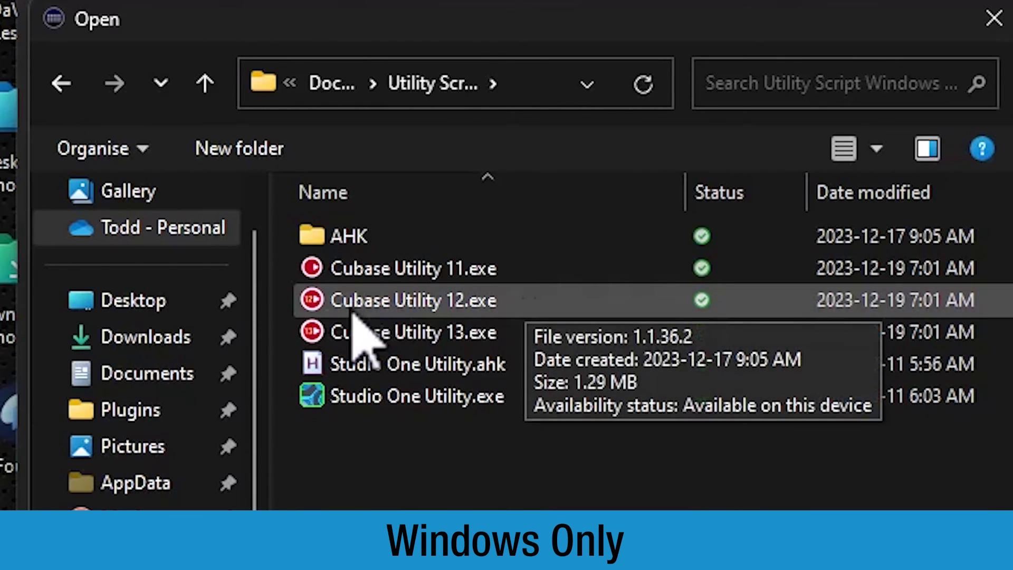
{"action": "double_click", "coordinate": [517, 310]}
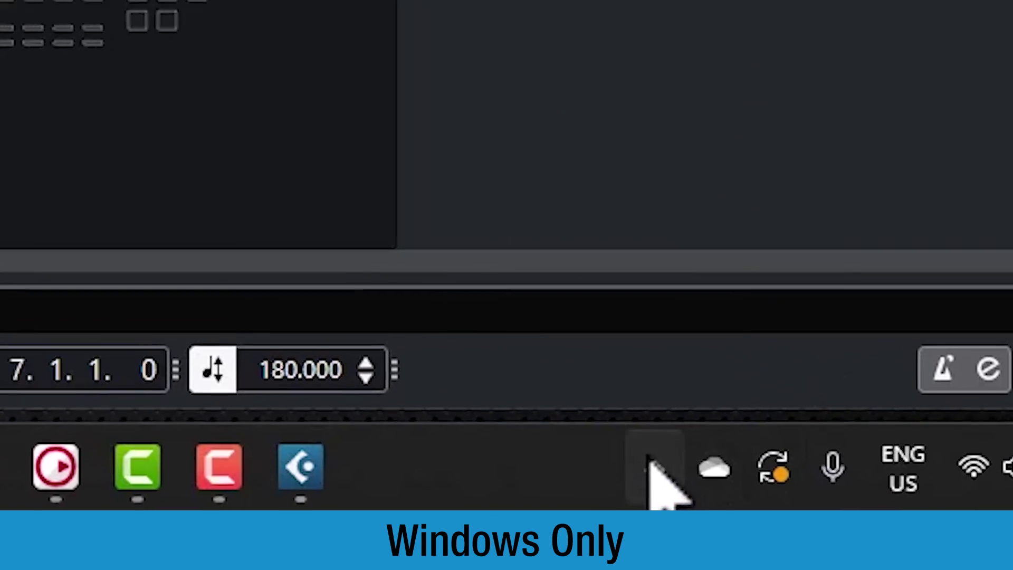
Add an instrument track in Cubase that uses Analog Lab 4
{"action": "left_click", "coordinate": [841, 497]}
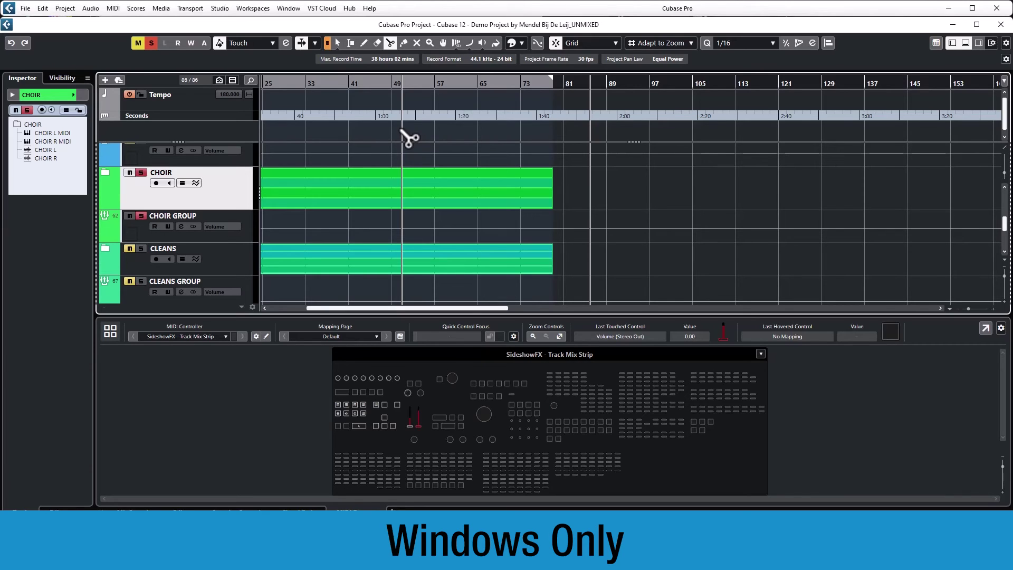
{"action": "left_click", "coordinate": [363, 222]}
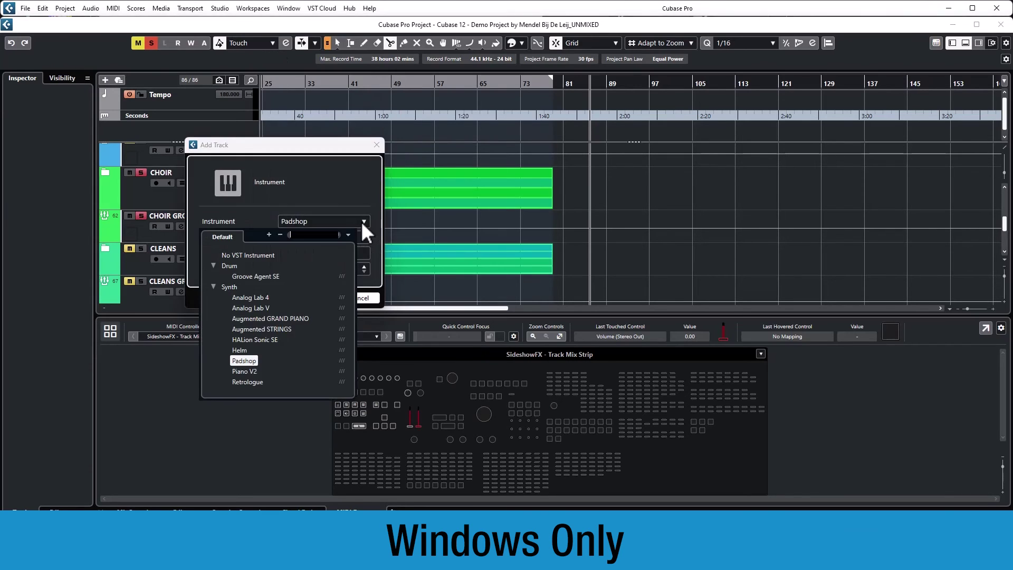
{"action": "left_click", "coordinate": [283, 298]}
{"action": "left_click", "coordinate": [302, 299]}
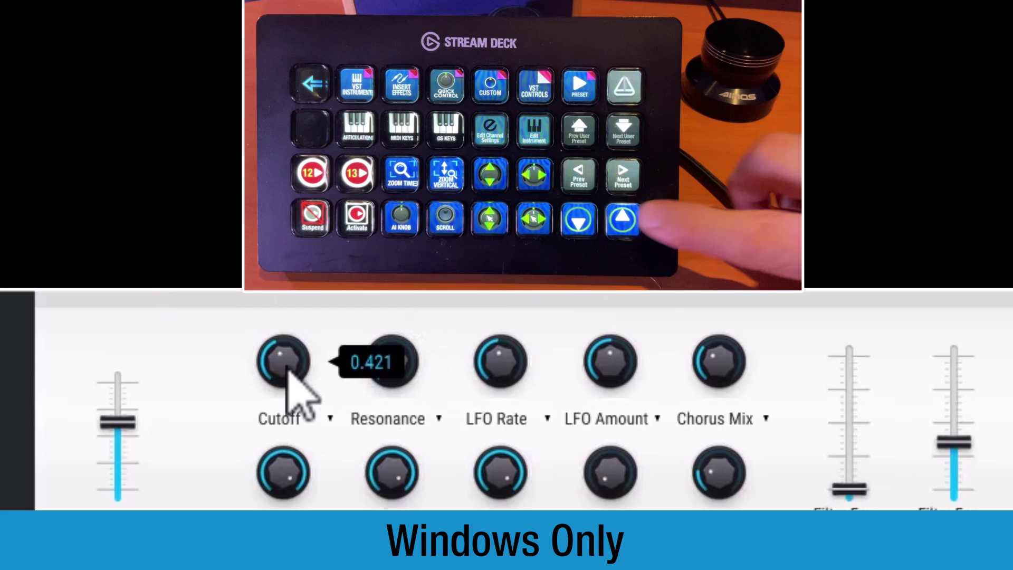
Turn Analog Lab's Cutoff knob up and down, leaving it at 0.453, and set Resonance to 0.263
{"action": "left_click_drag", "start_coordinate": [287, 367], "coordinate": [287, 355]}
{"action": "scroll", "coordinate": [287, 369], "scroll_direction": "up", "scroll_amount": 2}
{"action": "scroll", "coordinate": [286, 370], "scroll_direction": "down", "scroll_amount": 3}
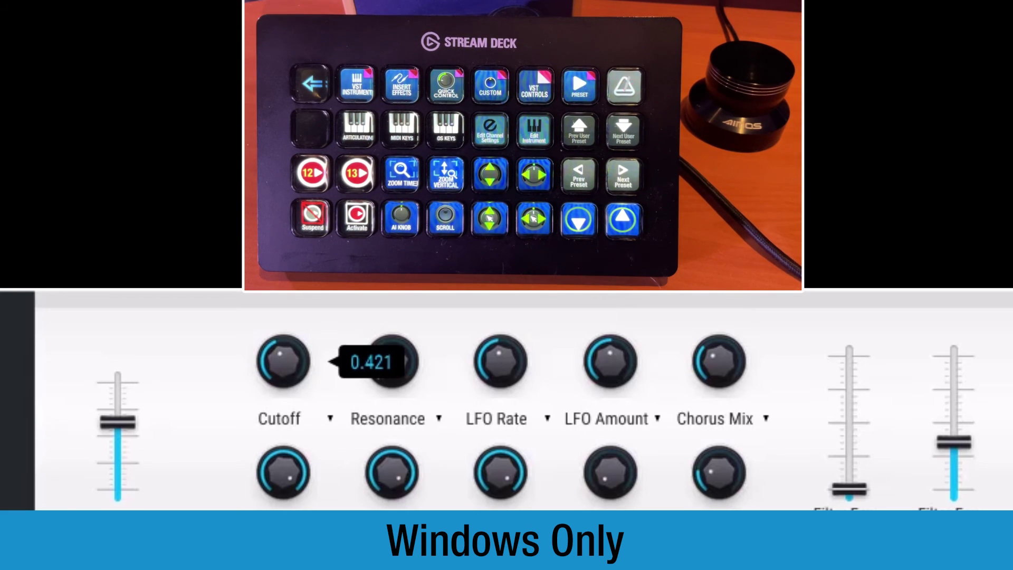
{"action": "scroll", "coordinate": [284, 362], "scroll_direction": "up", "scroll_amount": 6}
{"action": "scroll", "coordinate": [283, 362], "scroll_direction": "down", "scroll_amount": 4}
{"action": "scroll", "coordinate": [284, 362], "scroll_direction": "down", "scroll_amount": 4}
{"action": "scroll", "coordinate": [283, 362], "scroll_direction": "up", "scroll_amount": 7}
{"action": "scroll", "coordinate": [283, 362], "scroll_direction": "down", "scroll_amount": 5}
{"action": "scroll", "coordinate": [283, 362], "scroll_direction": "up", "scroll_amount": 2}
{"action": "scroll", "coordinate": [284, 362], "scroll_direction": "down", "scroll_amount": 3}
{"action": "scroll", "coordinate": [283, 362], "scroll_direction": "up", "scroll_amount": 1}
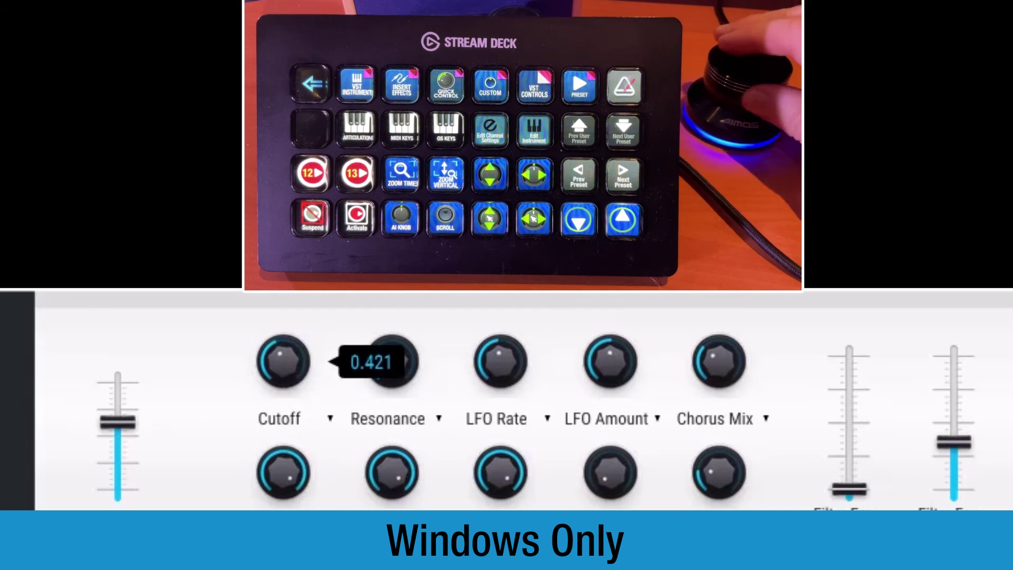
{"action": "scroll", "coordinate": [284, 362], "scroll_direction": "up", "scroll_amount": 1}
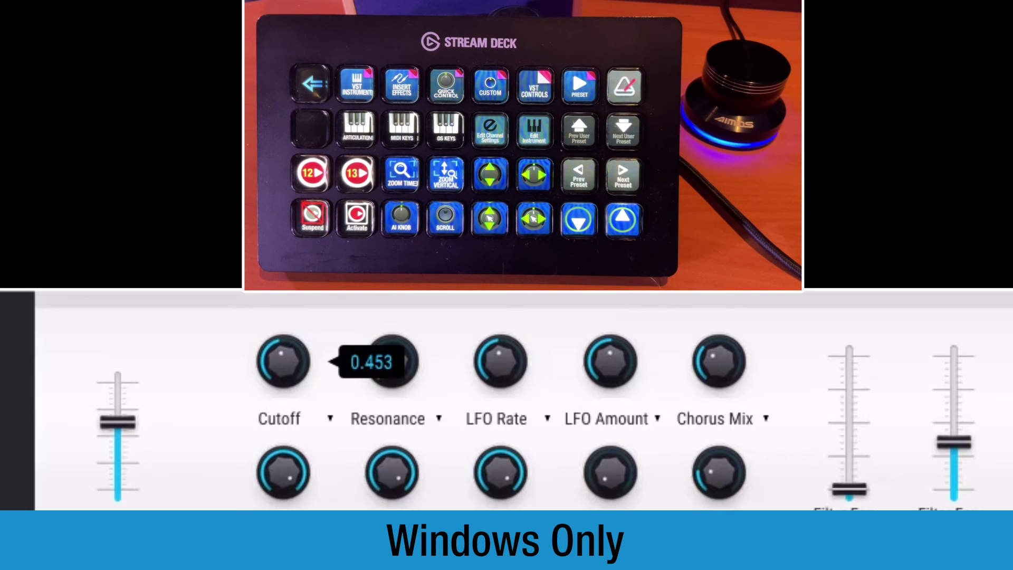
{"action": "mouse_move", "coordinate": [390, 353]}
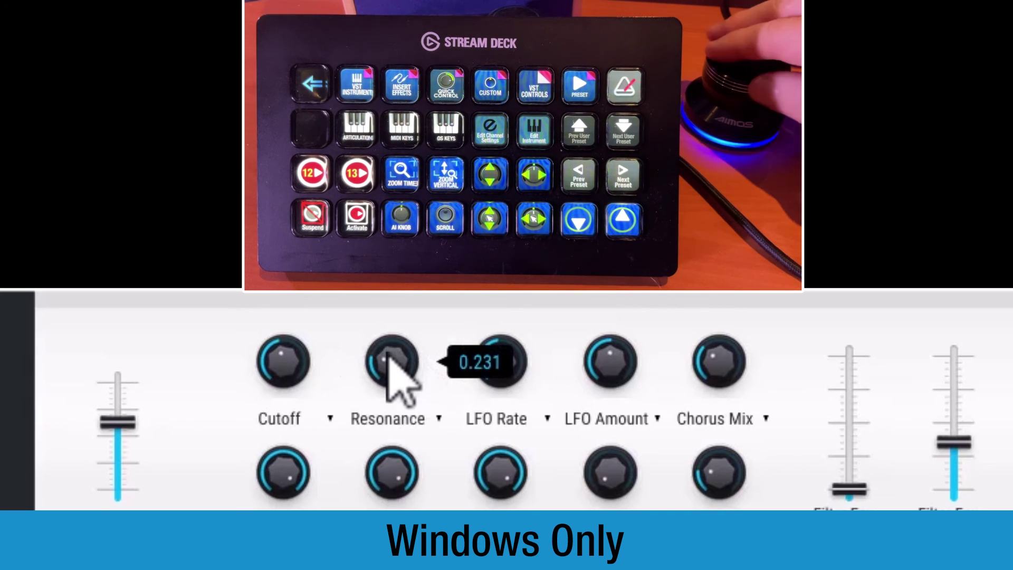
{"action": "scroll", "coordinate": [389, 355], "scroll_direction": "up", "scroll_amount": 1}
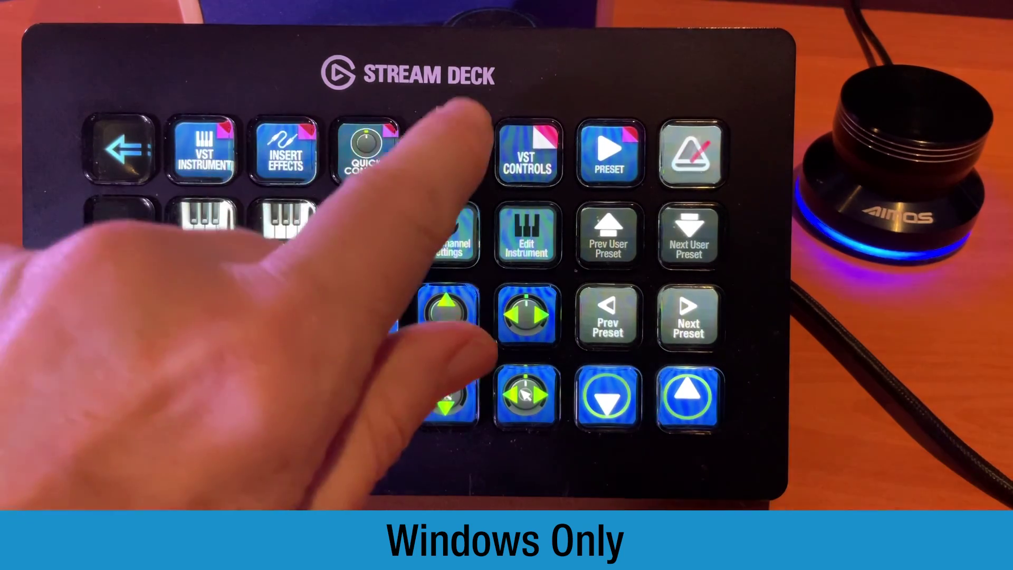
Open the Custom page and store the Cutoff, Resonance and LFO Rate knob locations on keys A1, A2 and A3
{"action": "left_click", "coordinate": [447, 153]}
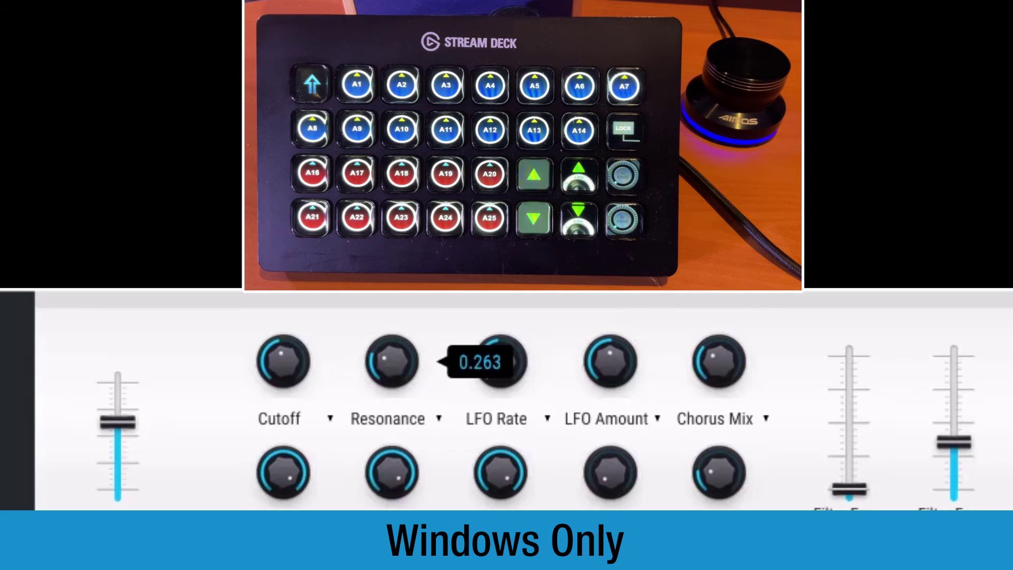
{"action": "mouse_move", "coordinate": [282, 364]}
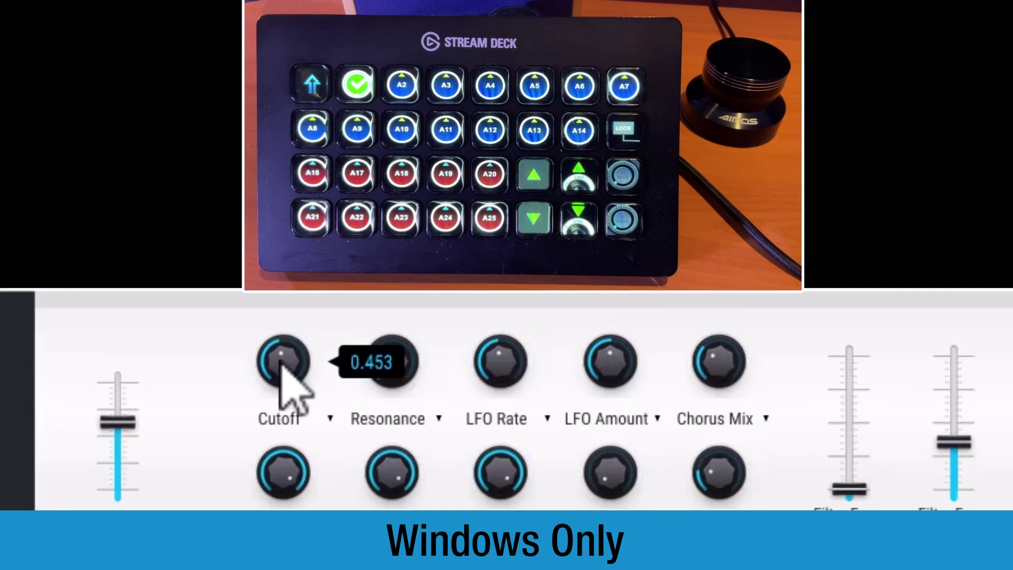
{"action": "mouse_move", "coordinate": [389, 374]}
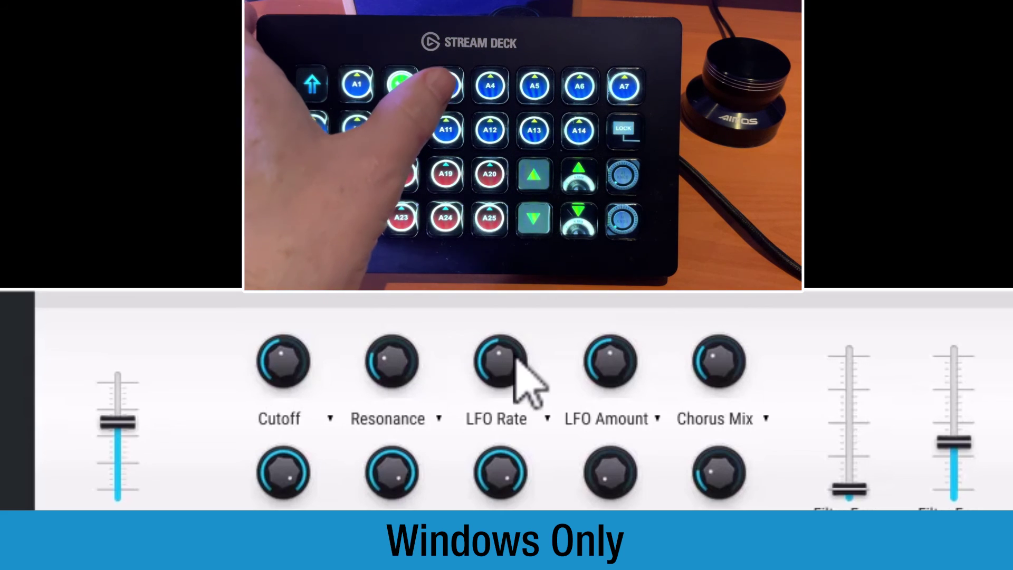
{"action": "mouse_move", "coordinate": [504, 363]}
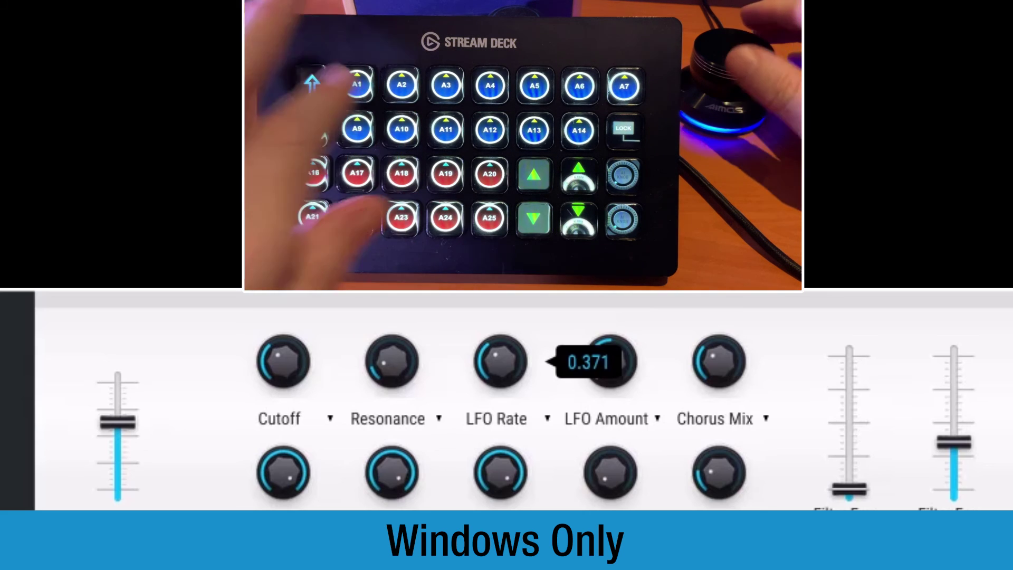
Set the LFO Rate knob to 0.403 and move the Analog Lab 4 window farther right over the project
{"action": "mouse_move", "coordinate": [516, 389]}
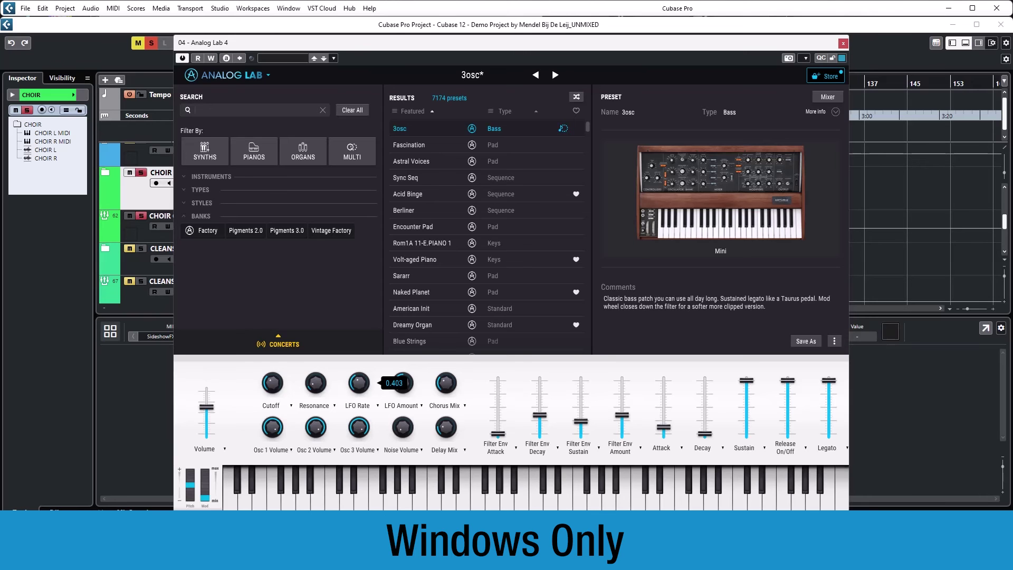
{"action": "left_click_drag", "start_coordinate": [403, 42], "coordinate": [562, 38]}
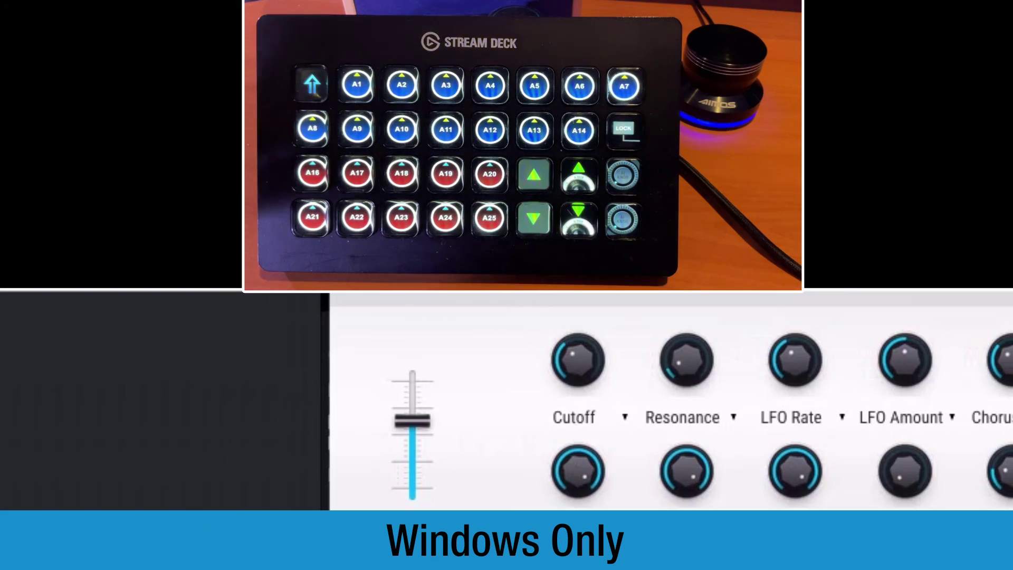